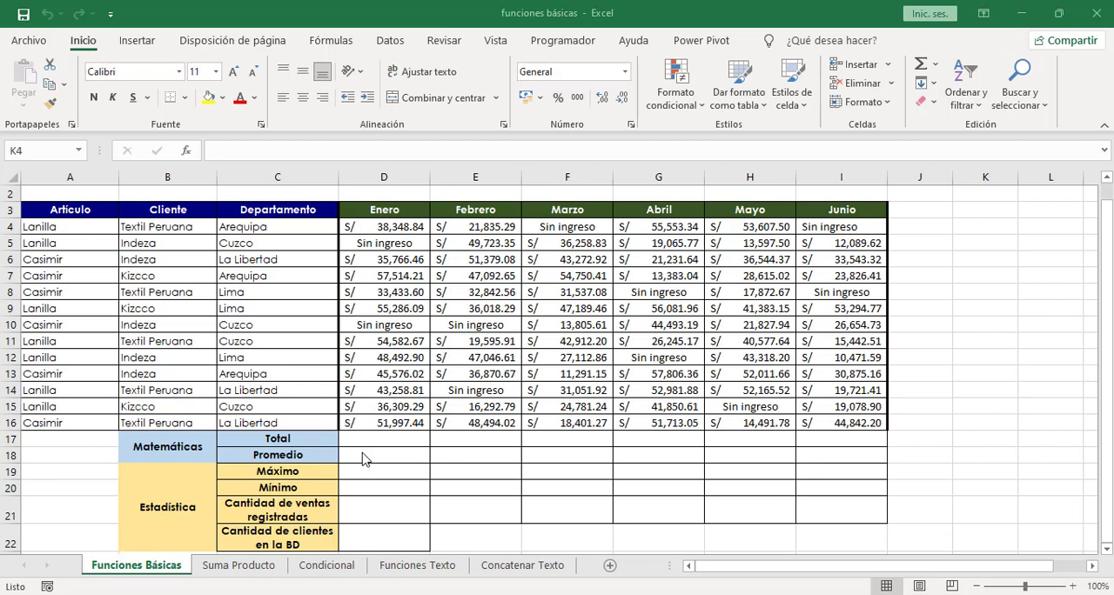
Step: Calculate the January total in D17 with =SUMA(D4:D16) and fill the formula across the Total row through June (I17)
left_click(312, 440)
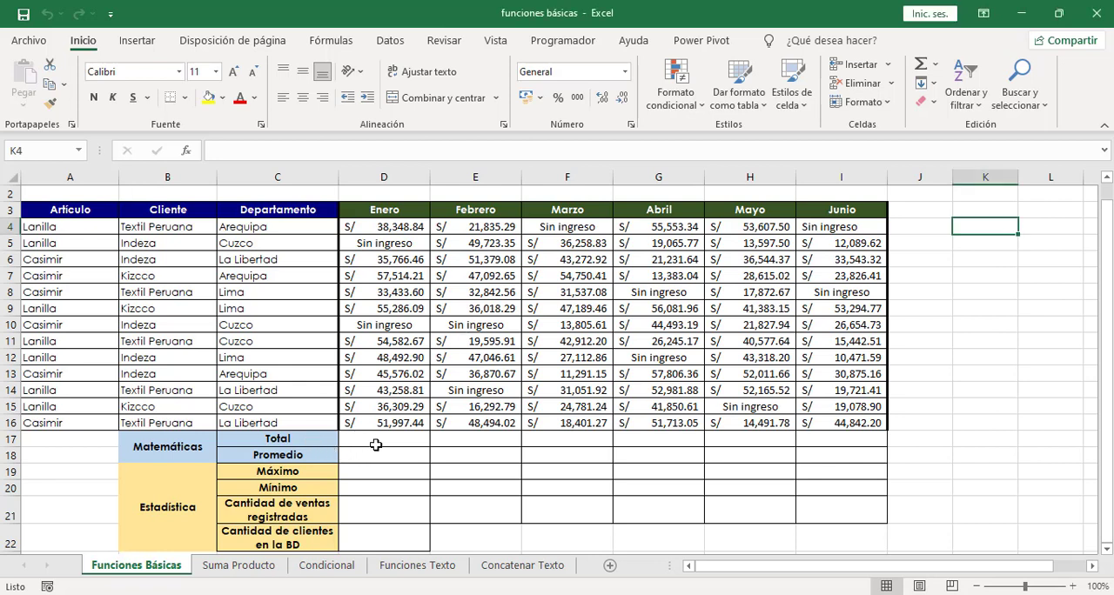
left_click(379, 445)
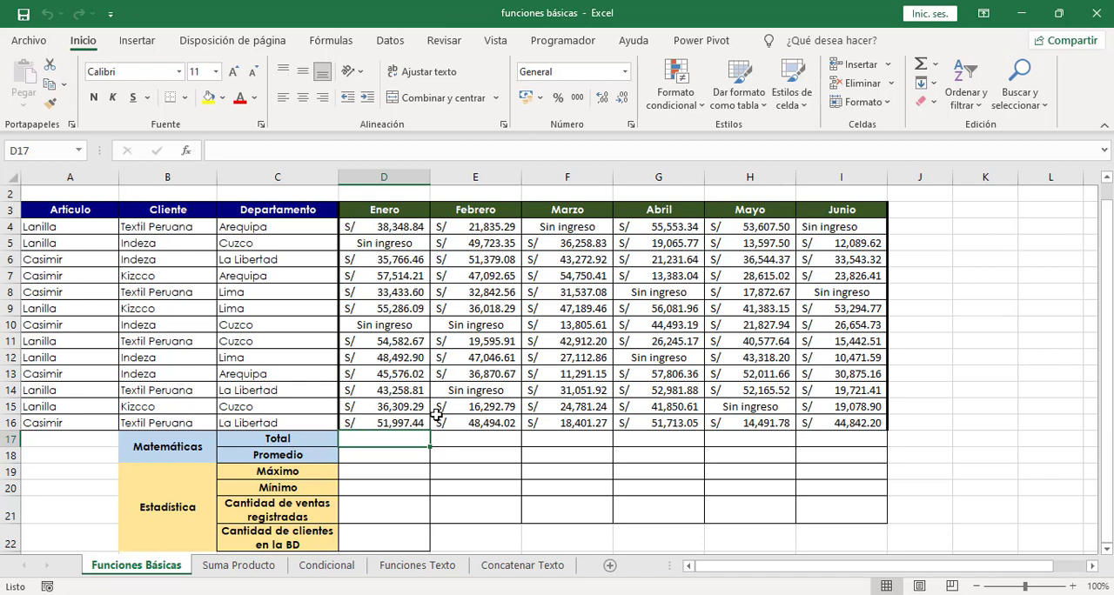
type("=")
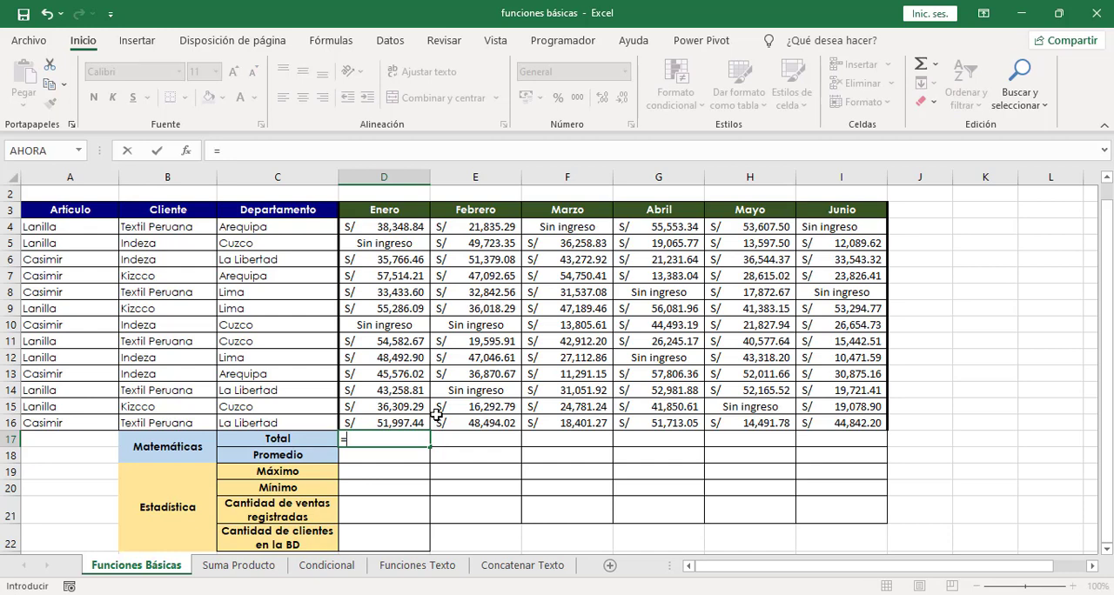
type("suma")
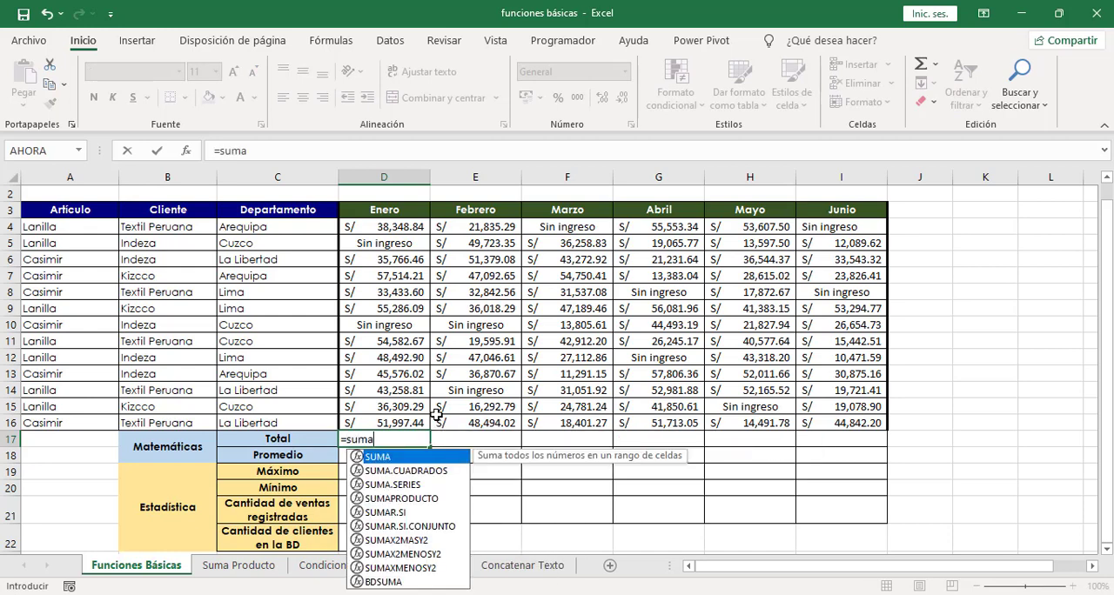
type("(")
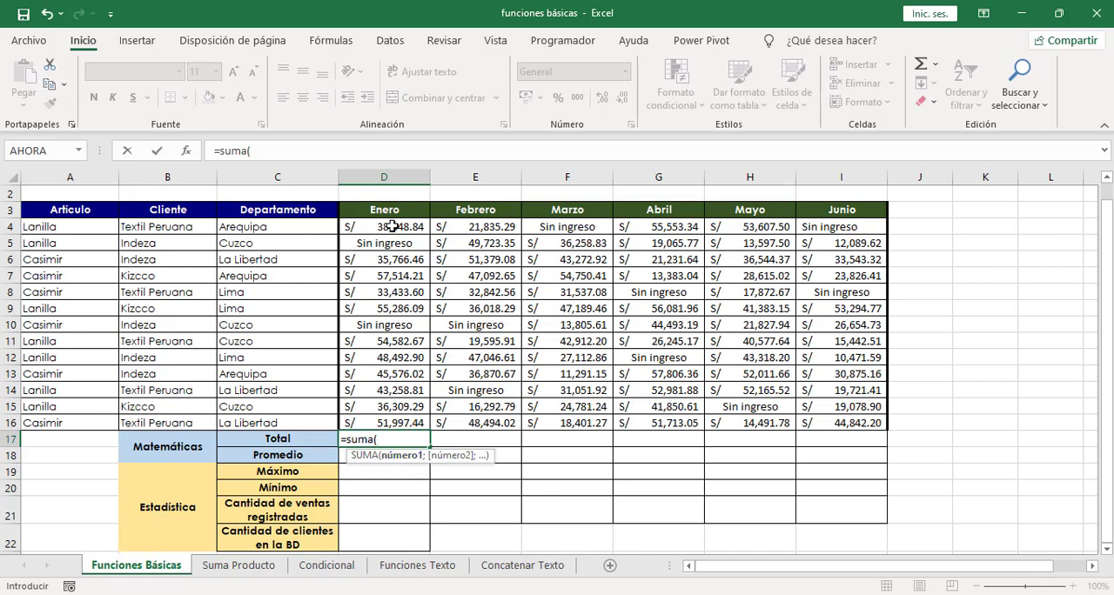
left_click_drag(392, 226, 385, 421)
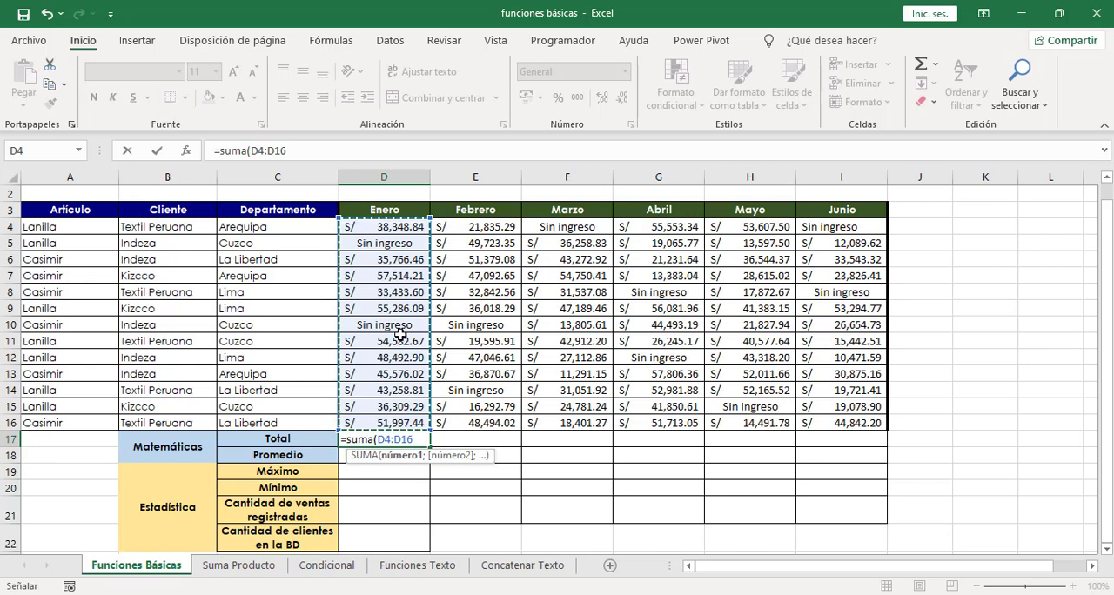
type(")")
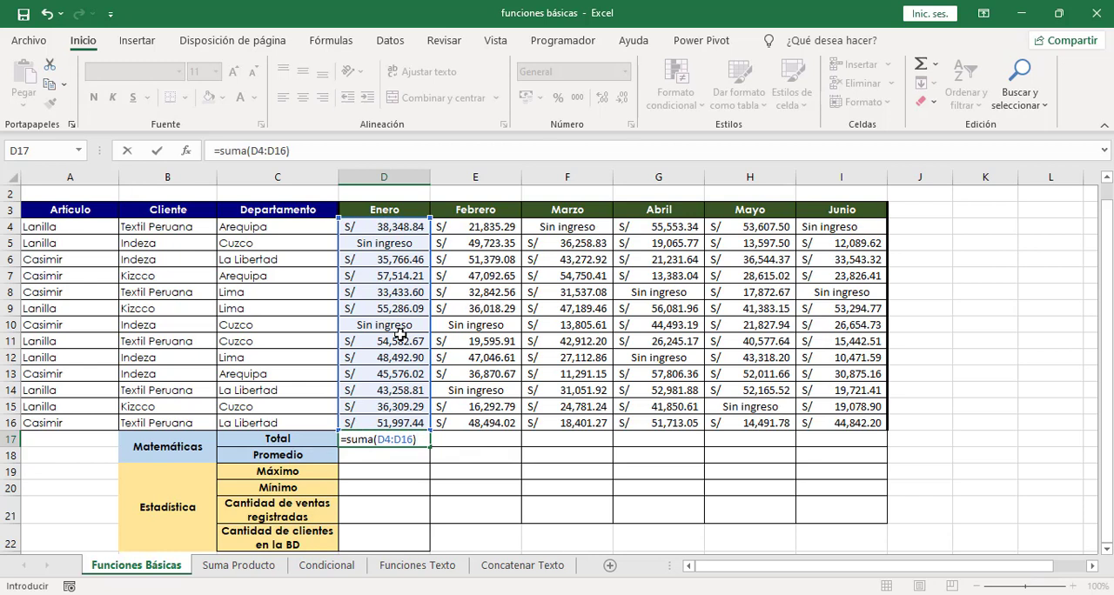
key("Return")
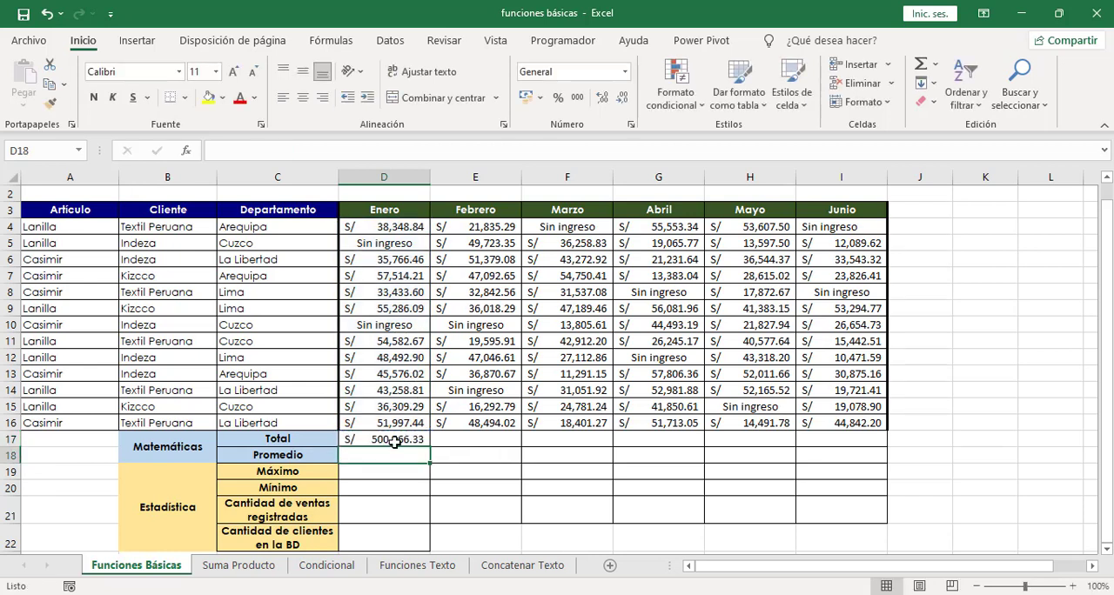
left_click(376, 443)
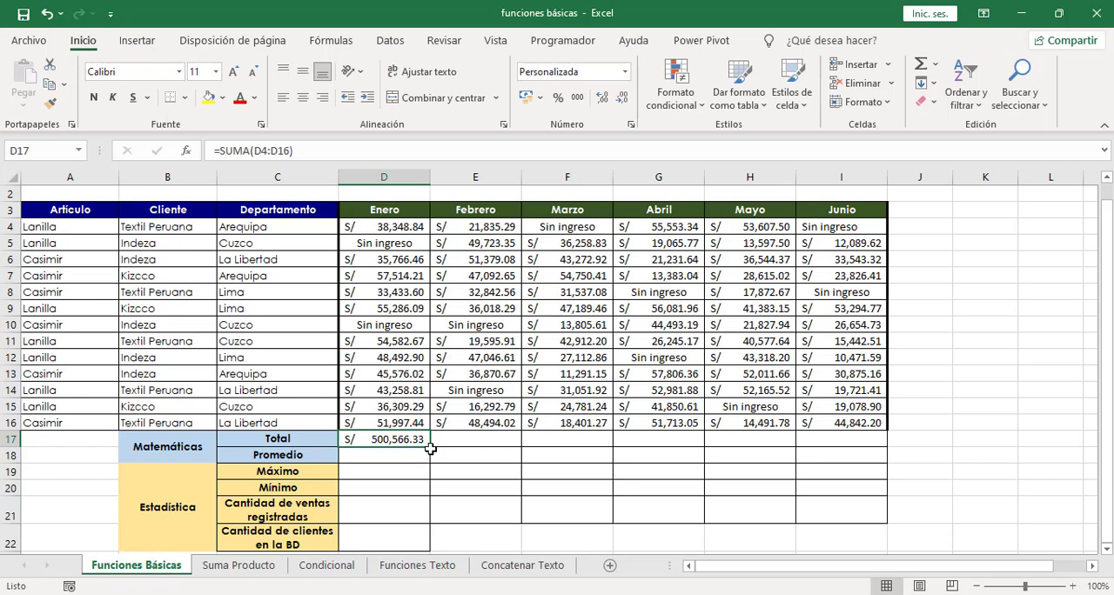
left_click_drag(431, 448, 842, 441)
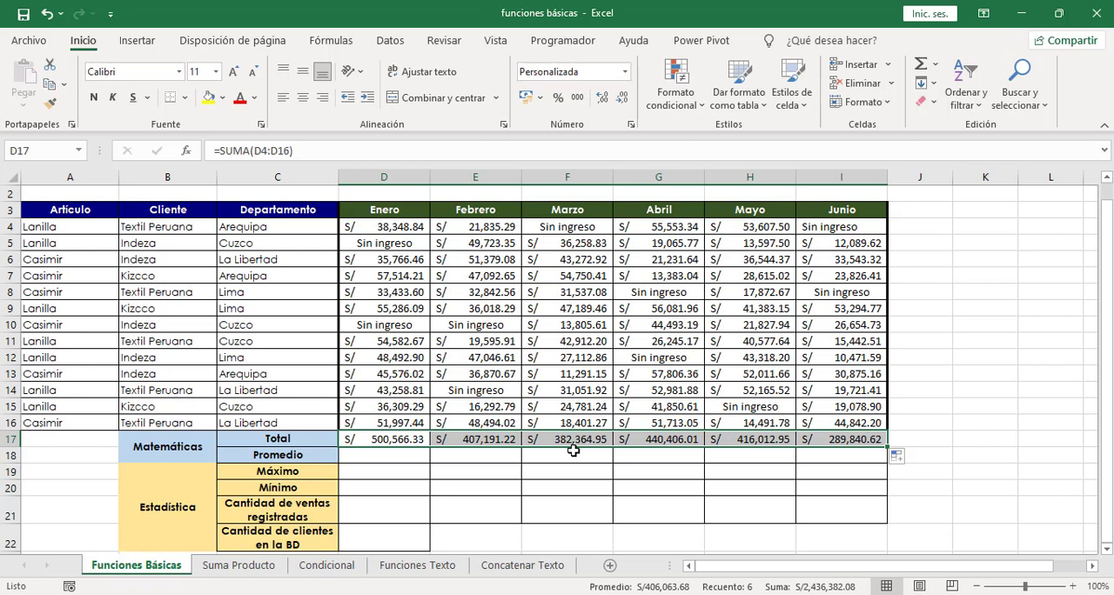
Step: Calculate the January average in D18 with =PROMEDIO(D4:D16) and fill the formula across the Promedio row through June (I18)
left_click(385, 457)
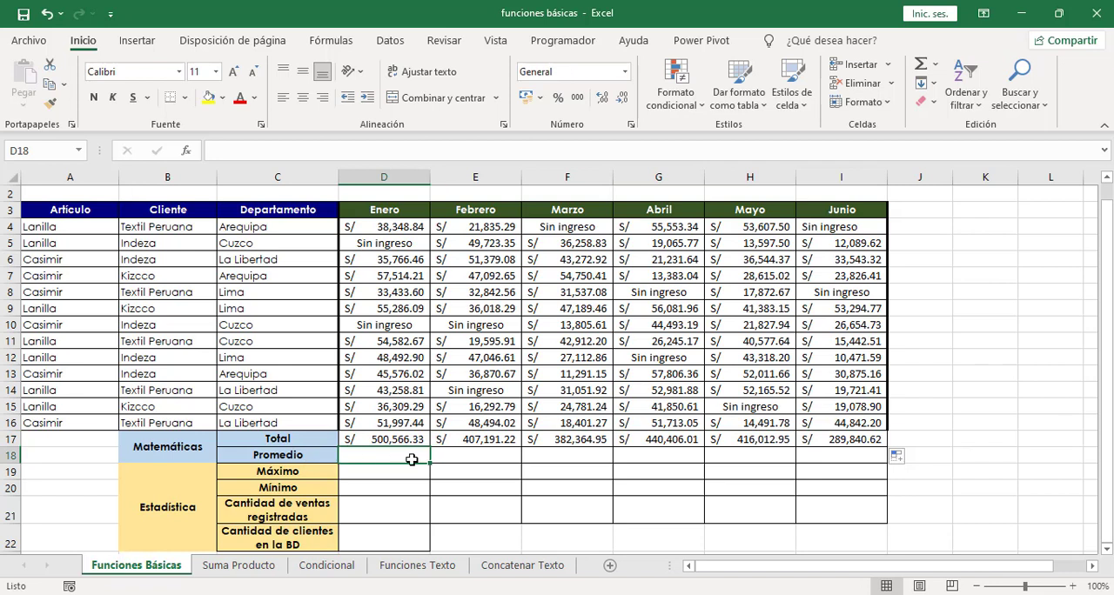
type("=")
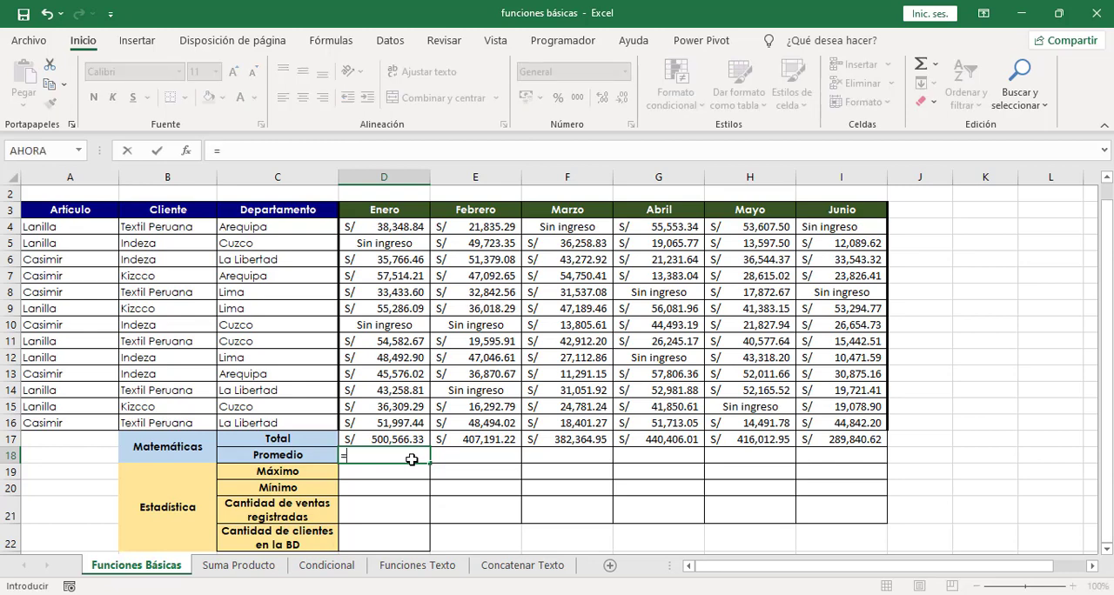
type("promed")
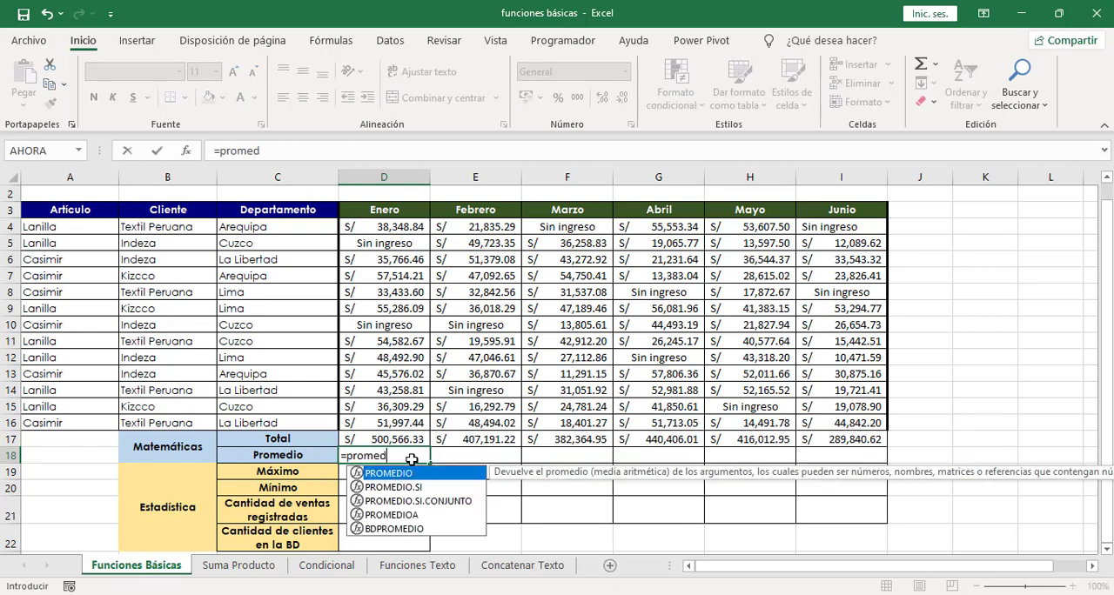
type("io(")
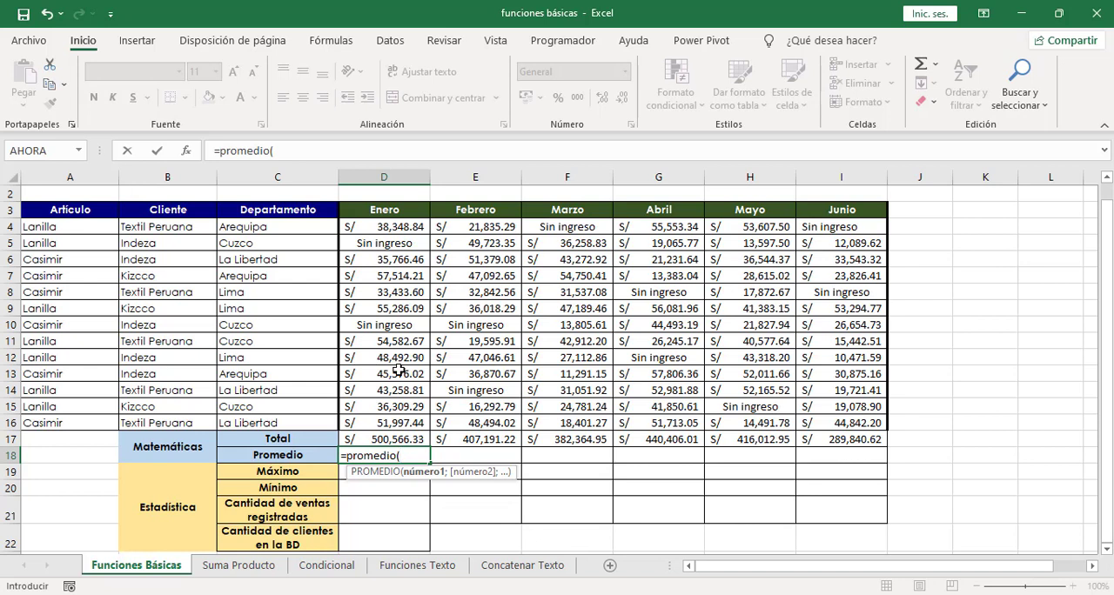
left_click(386, 227)
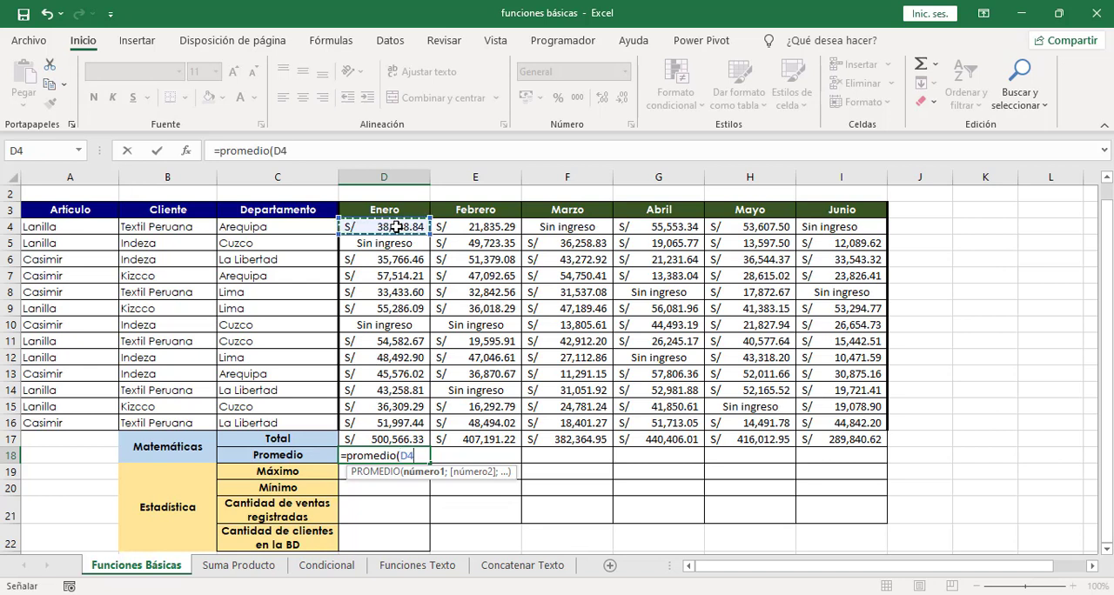
left_click_drag(387, 226, 404, 421)
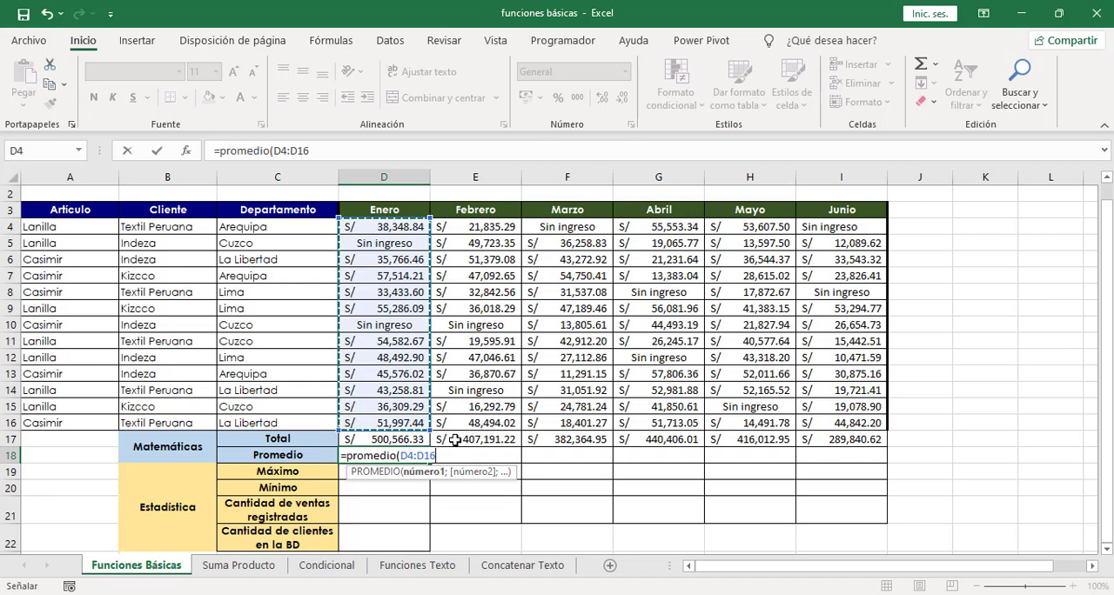
type(")")
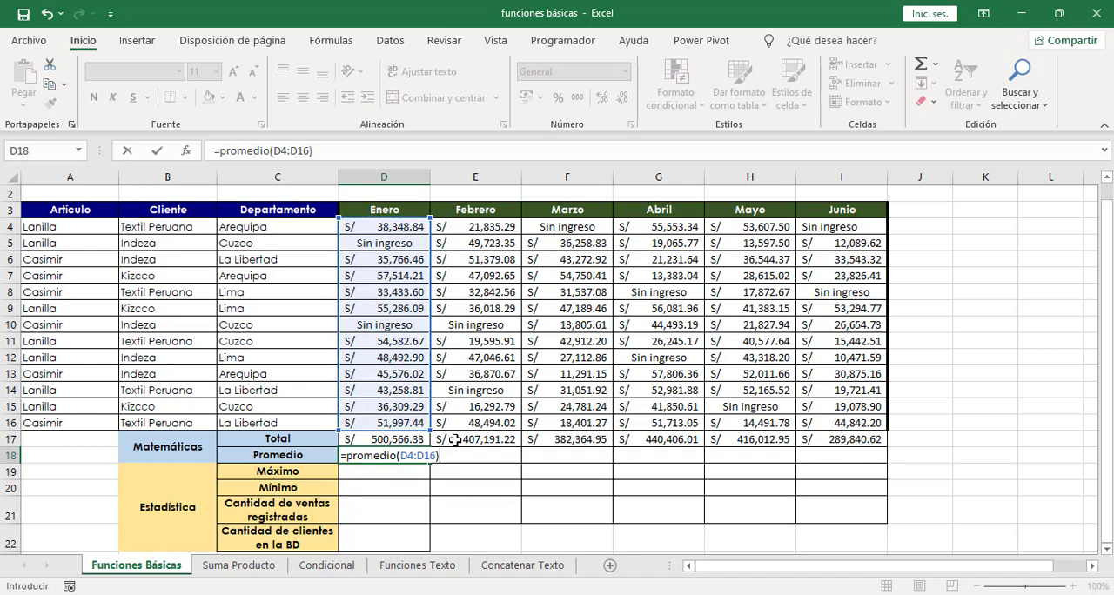
key("Return")
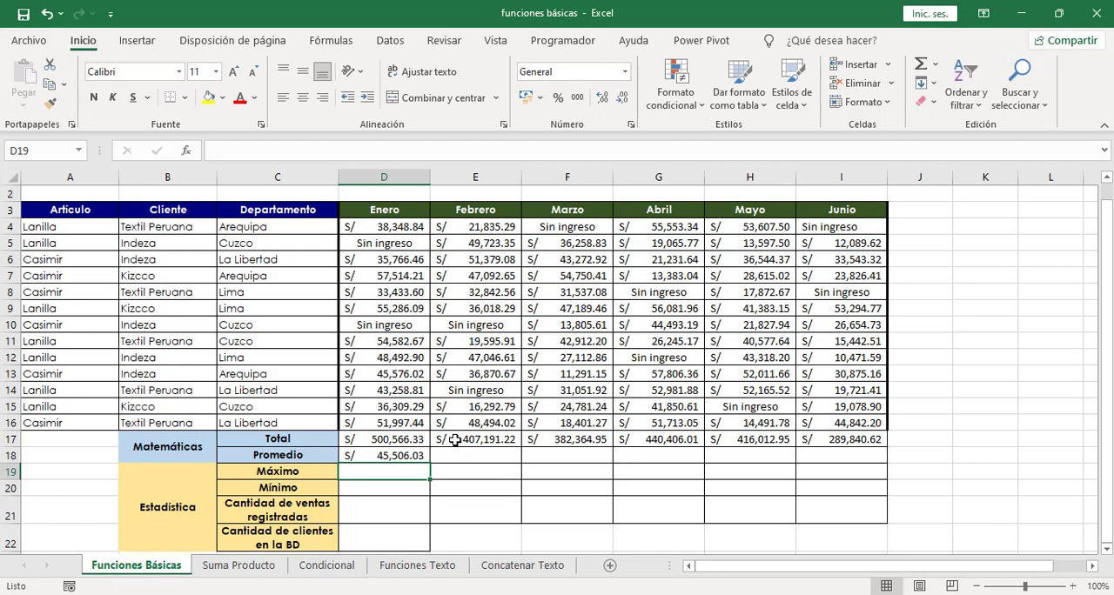
left_click(391, 456)
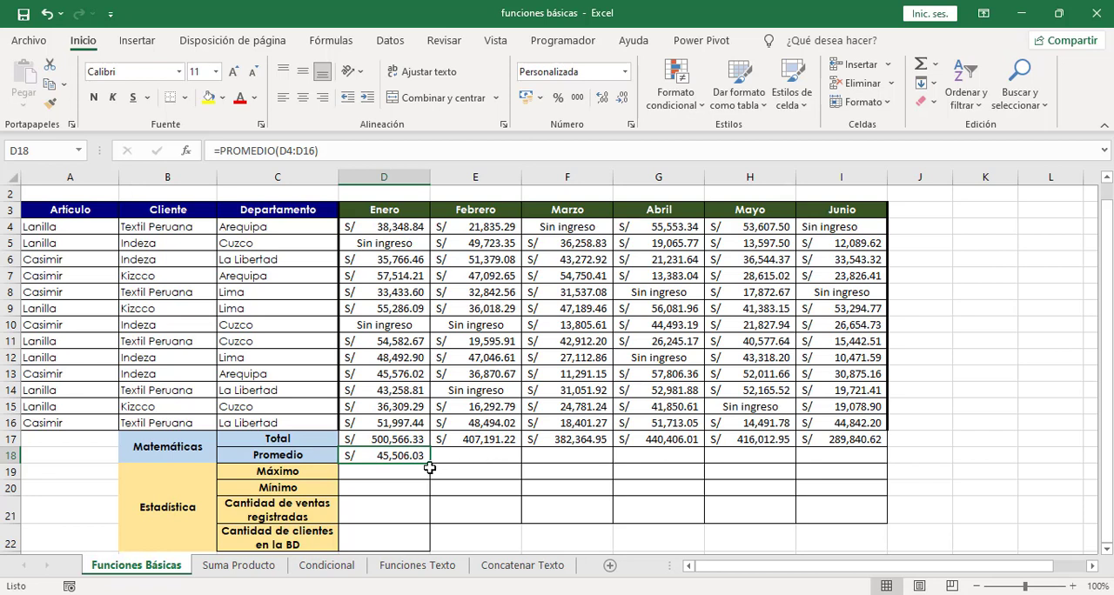
left_click_drag(431, 465, 825, 456)
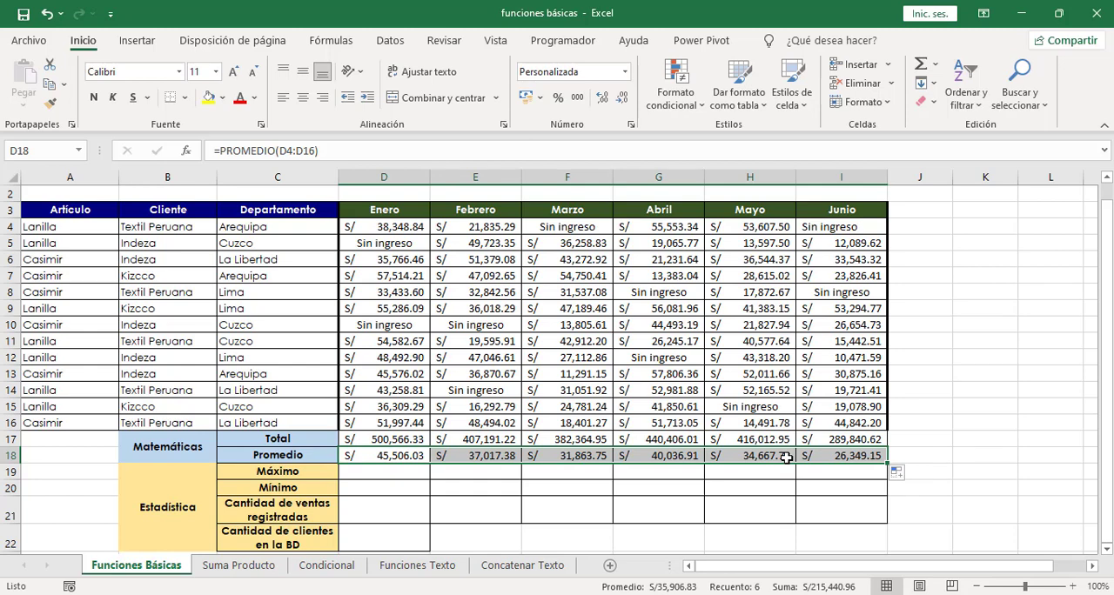
Step: On the Suma Producto sheet, calculate the total income in F8 with =SUMAPRODUCTO(B2:B20;C2:C20)
left_click(256, 574)
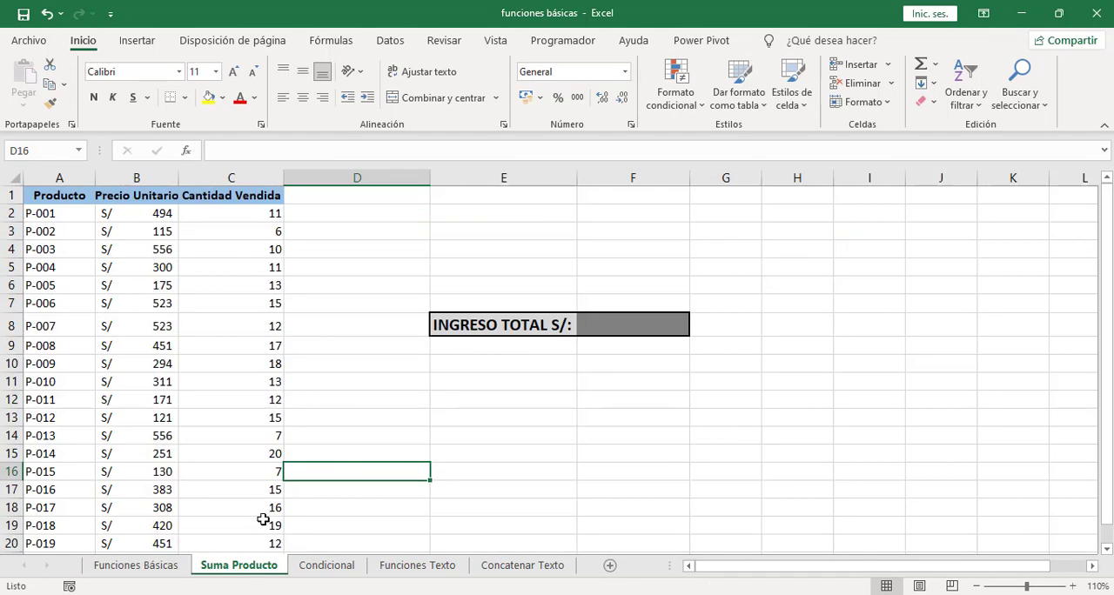
left_click(339, 273)
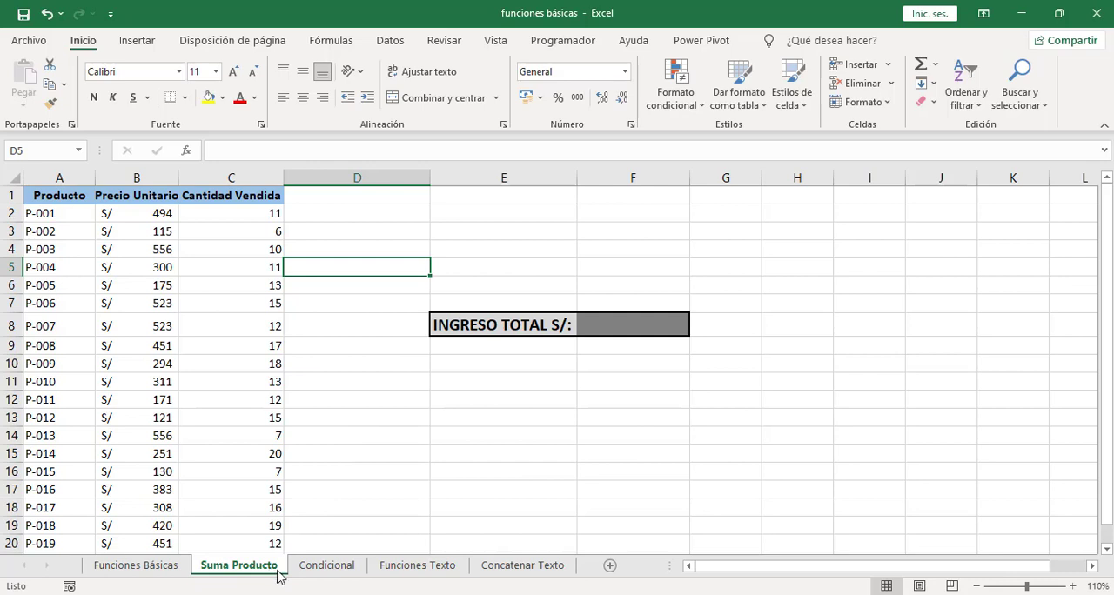
left_click(622, 324)
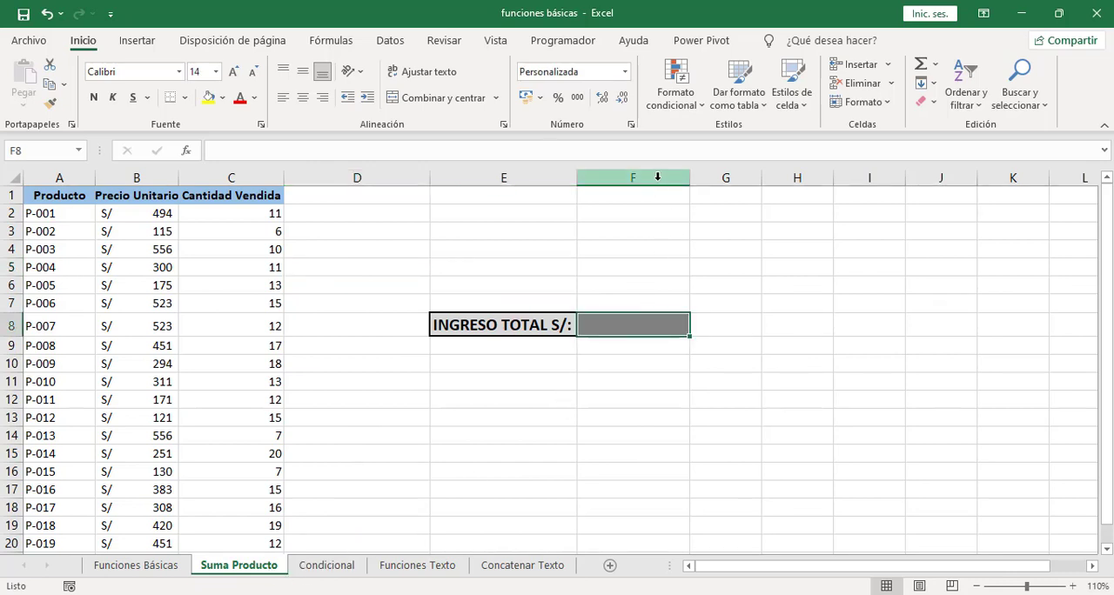
type("=")
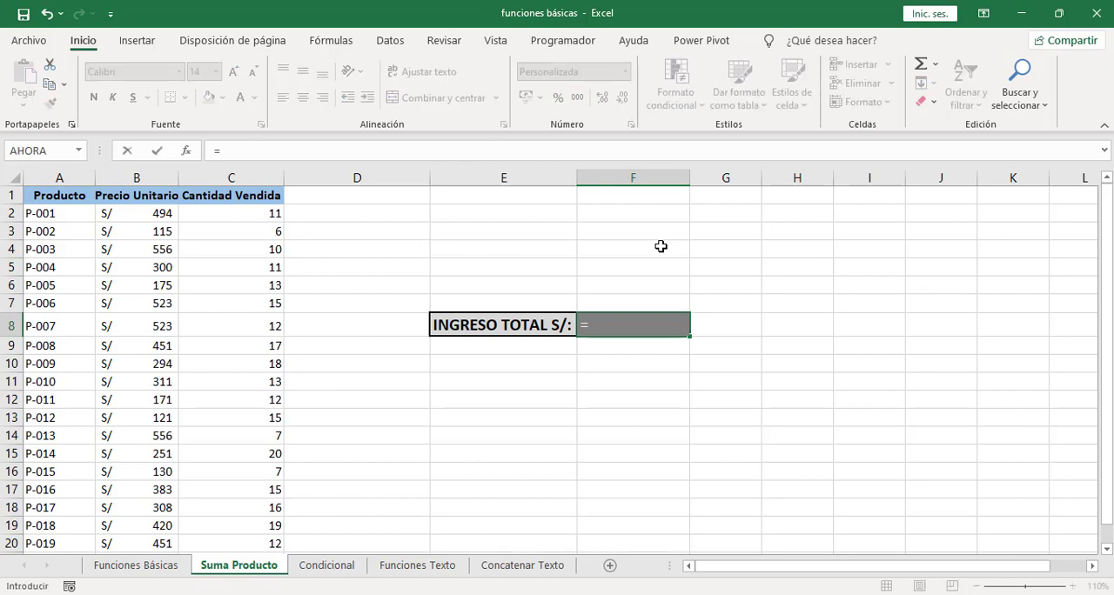
type("suma")
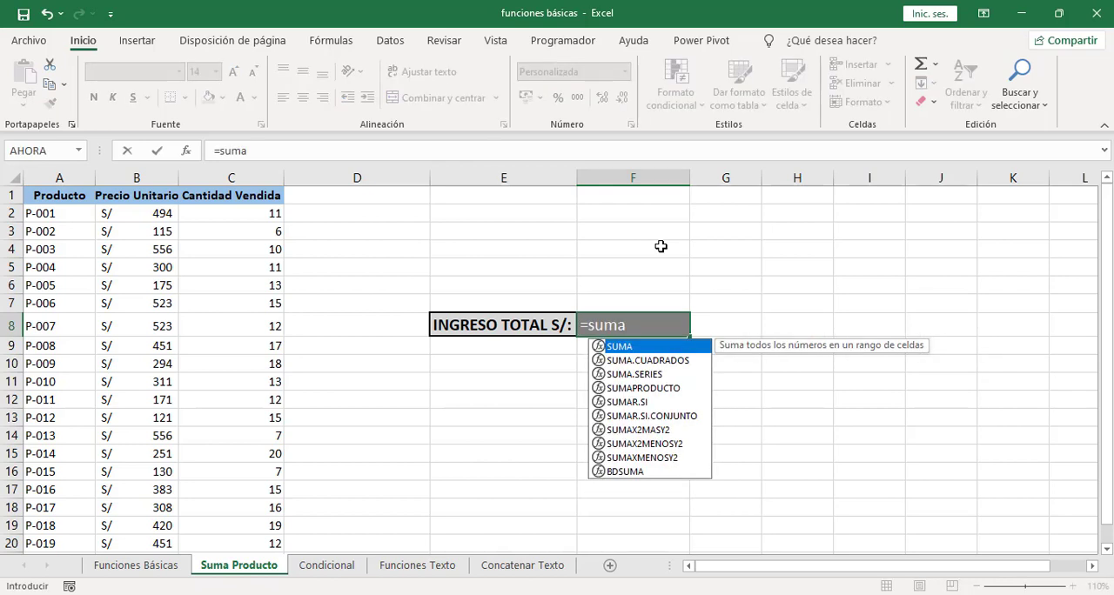
type("producto(")
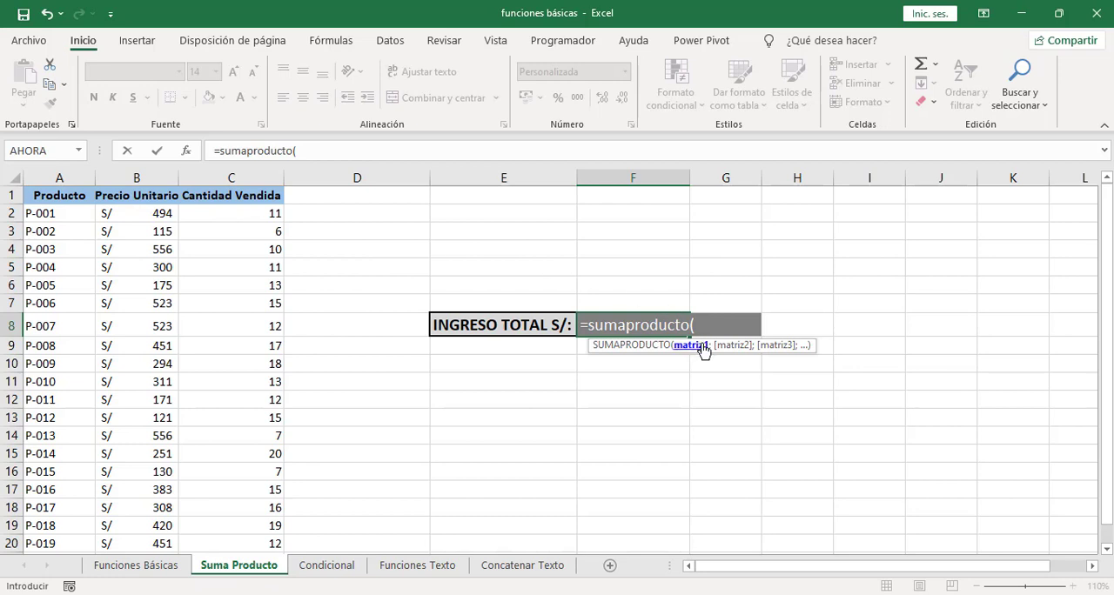
left_click_drag(141, 212, 148, 543)
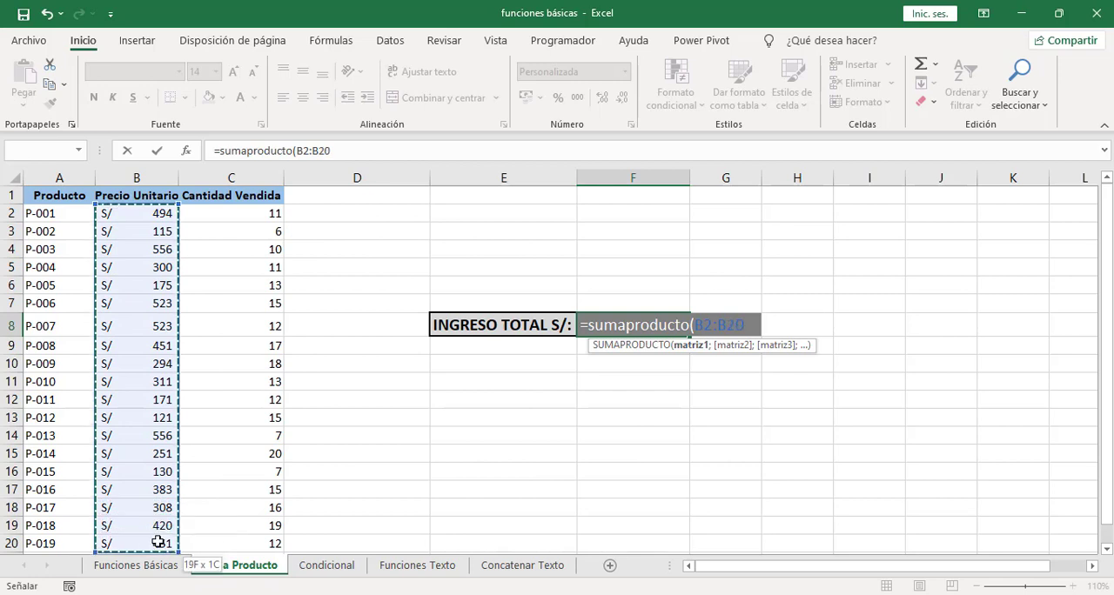
type(";")
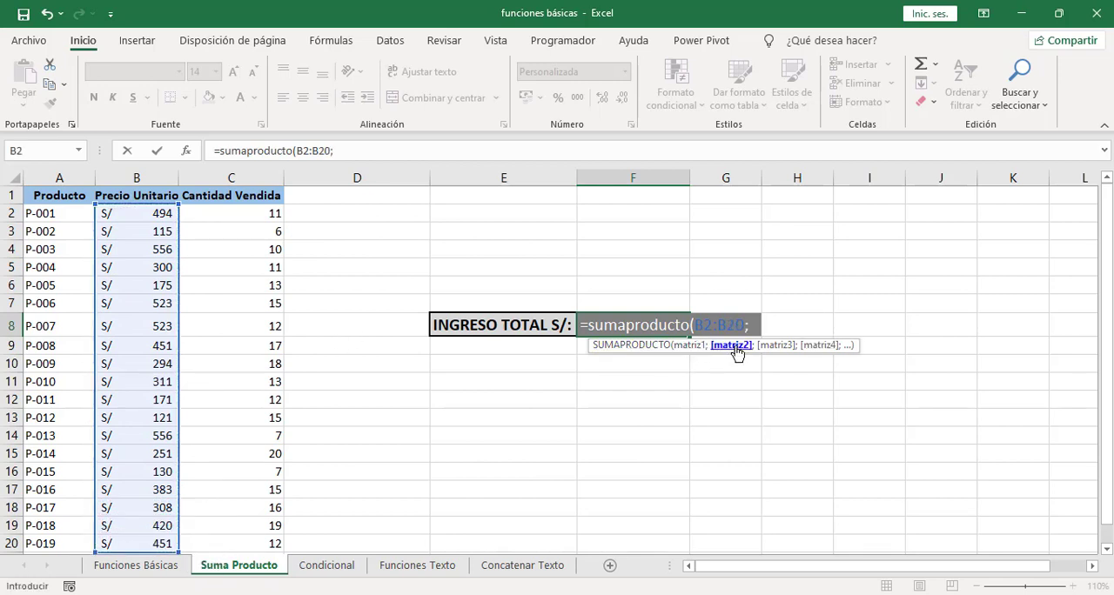
left_click_drag(247, 217, 256, 539)
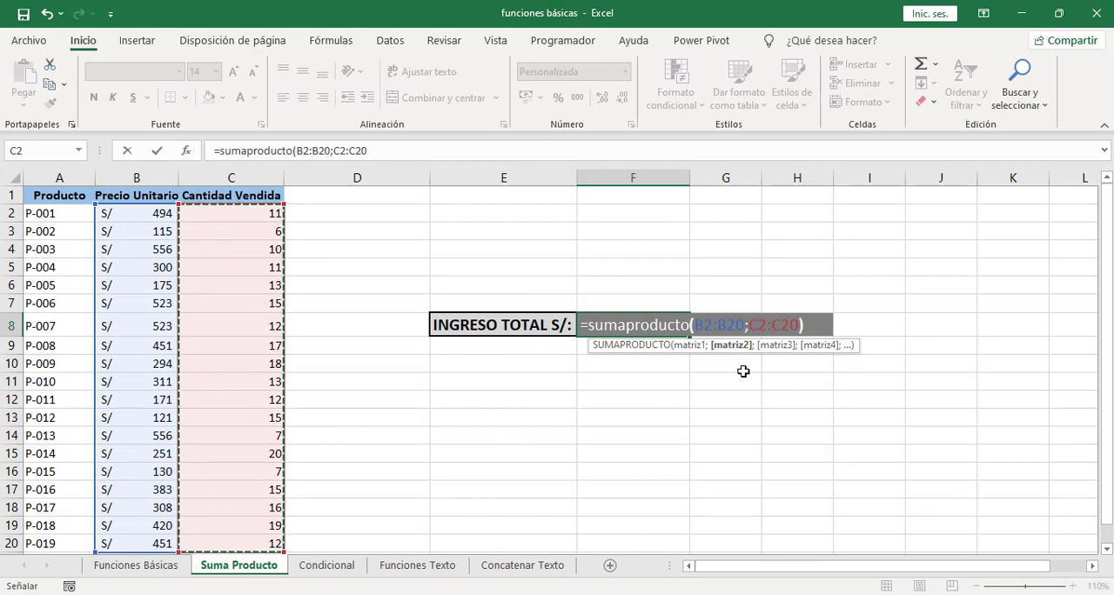
type(")")
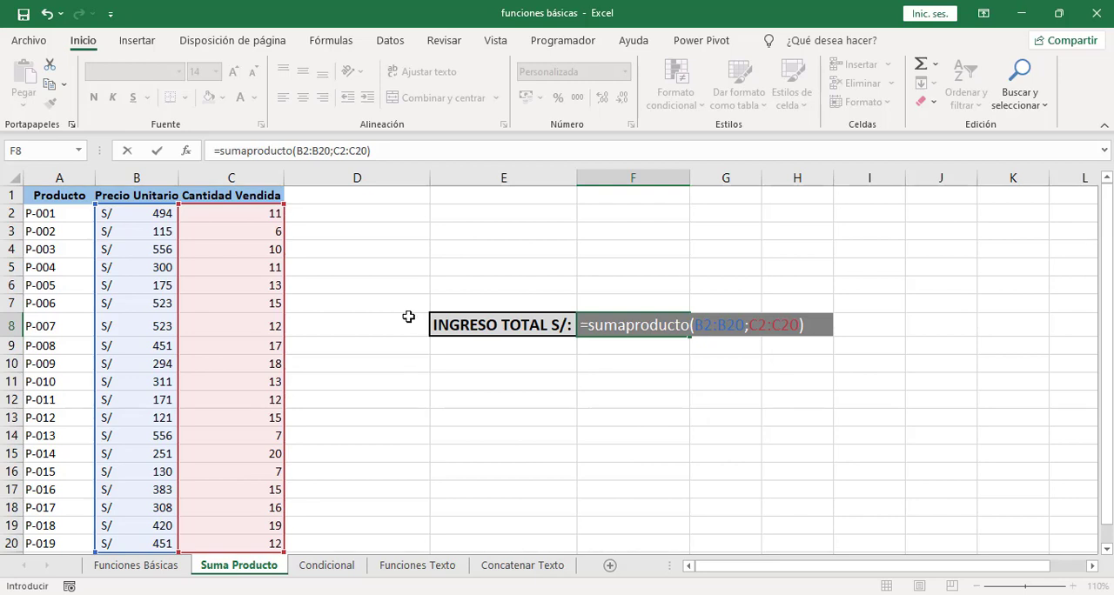
key("Return")
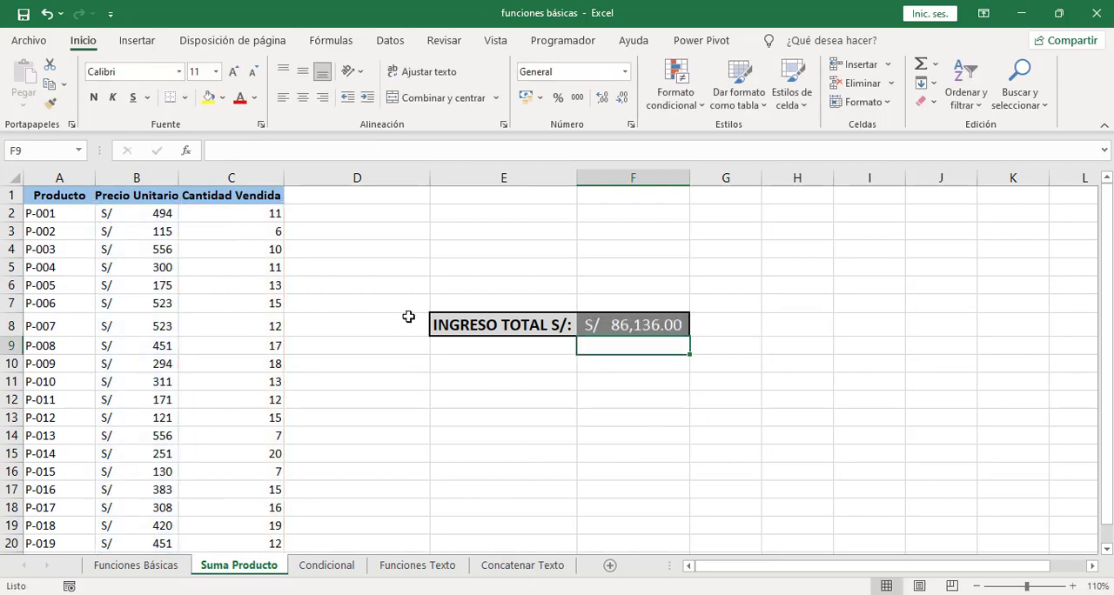
left_click(666, 325)
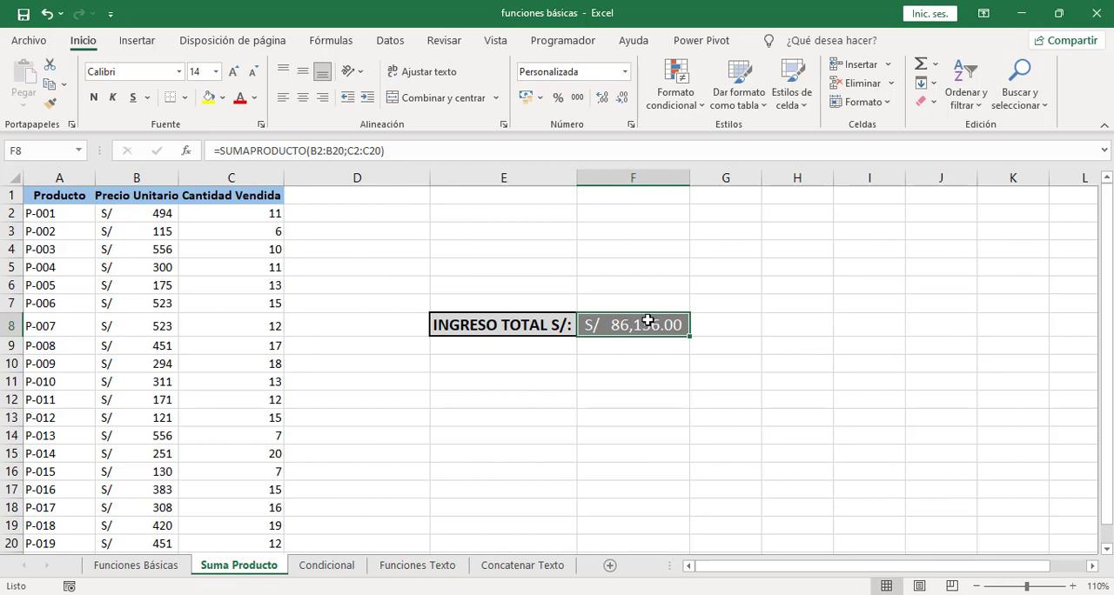
Step: Multiply unit price by quantity sold in D2 with =B2*C2 and fill the formula down through D20
left_click(356, 214)
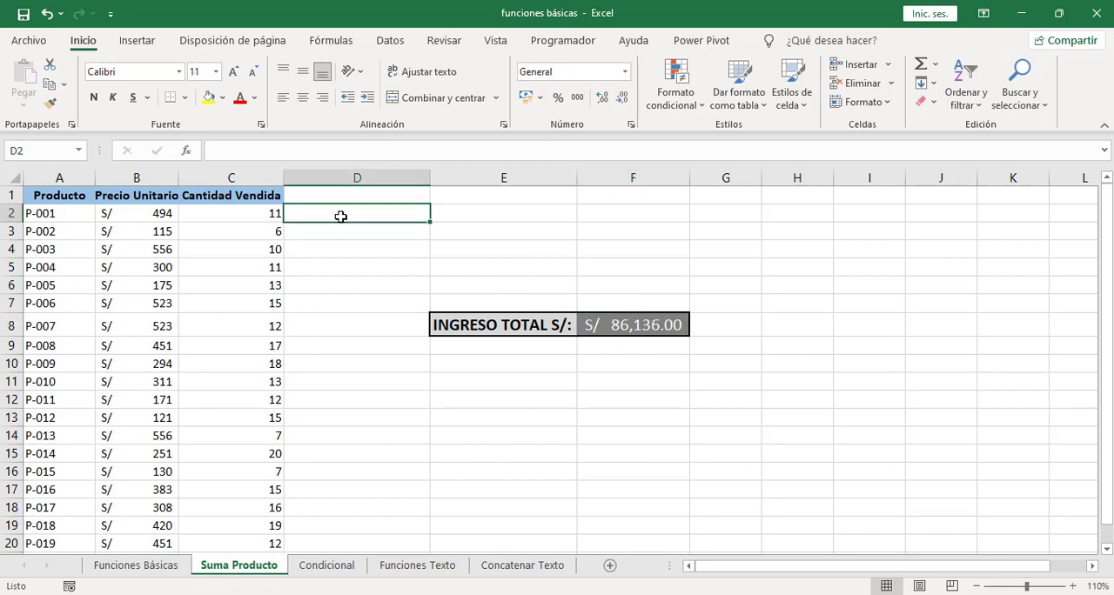
type("=")
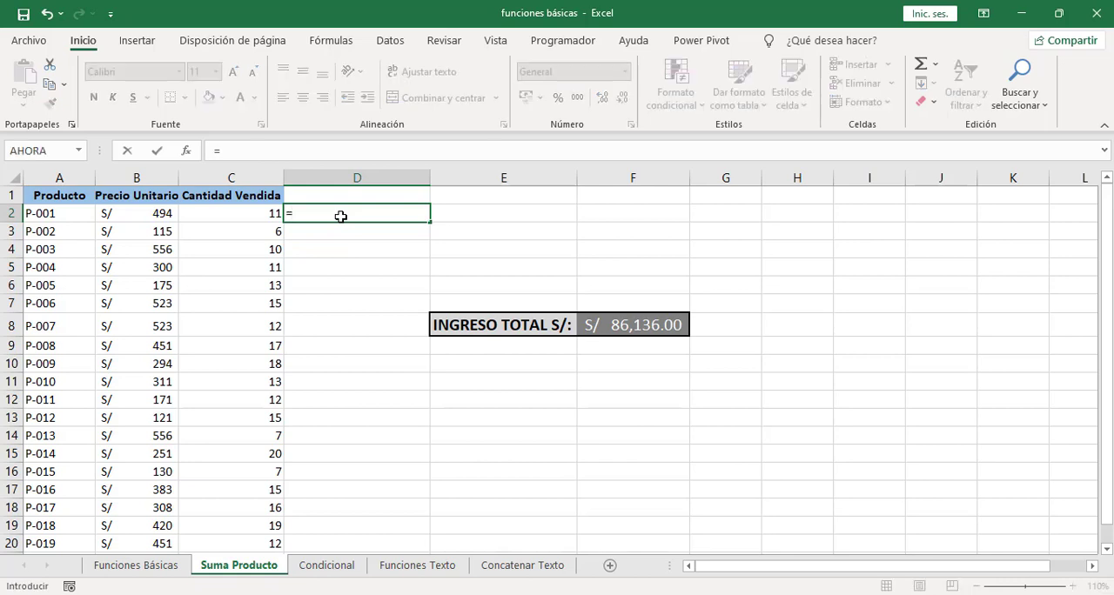
left_click(151, 215)
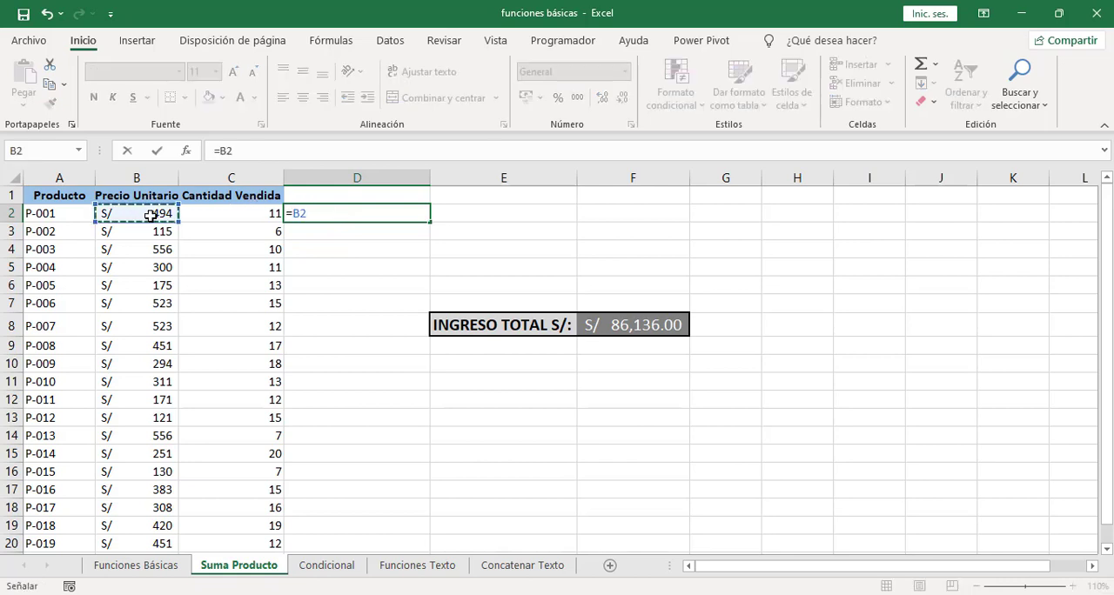
type("*")
left_click(238, 213)
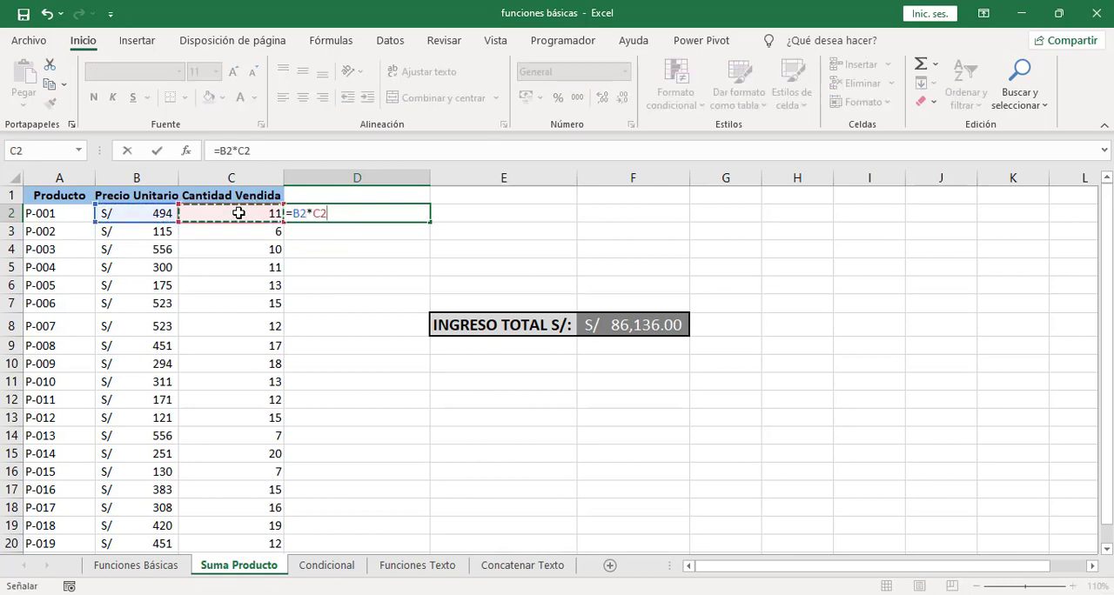
key("ctrl+Return")
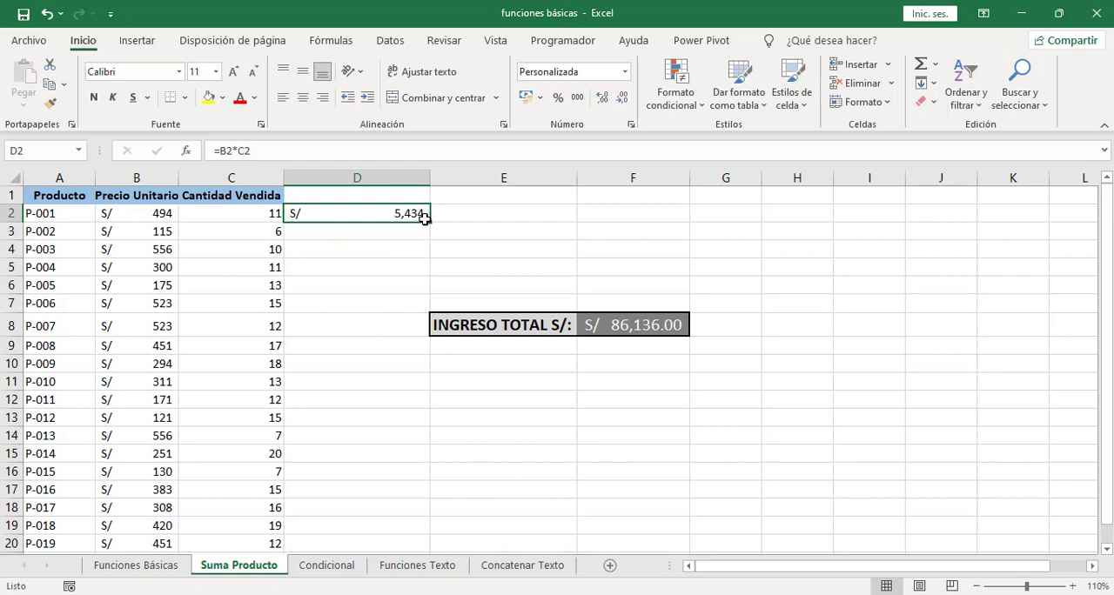
left_click_drag(428, 221, 410, 545)
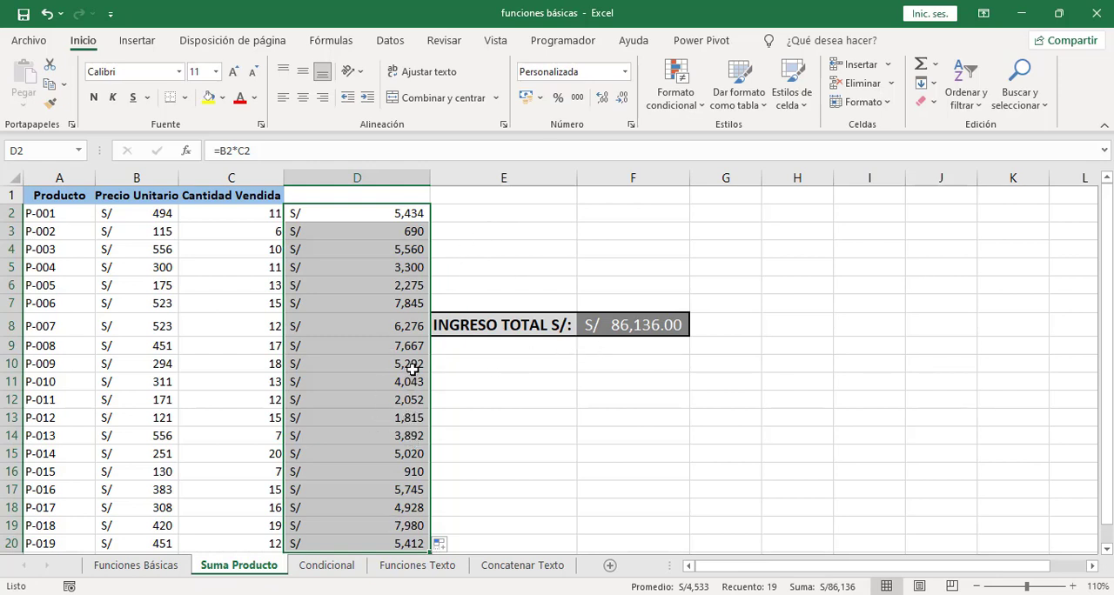
Step: Add up the product incomes in F9 with =SUMA(D2:D20) and compare the result with the SUMAPRODUCTO formula in F8
left_click(608, 347)
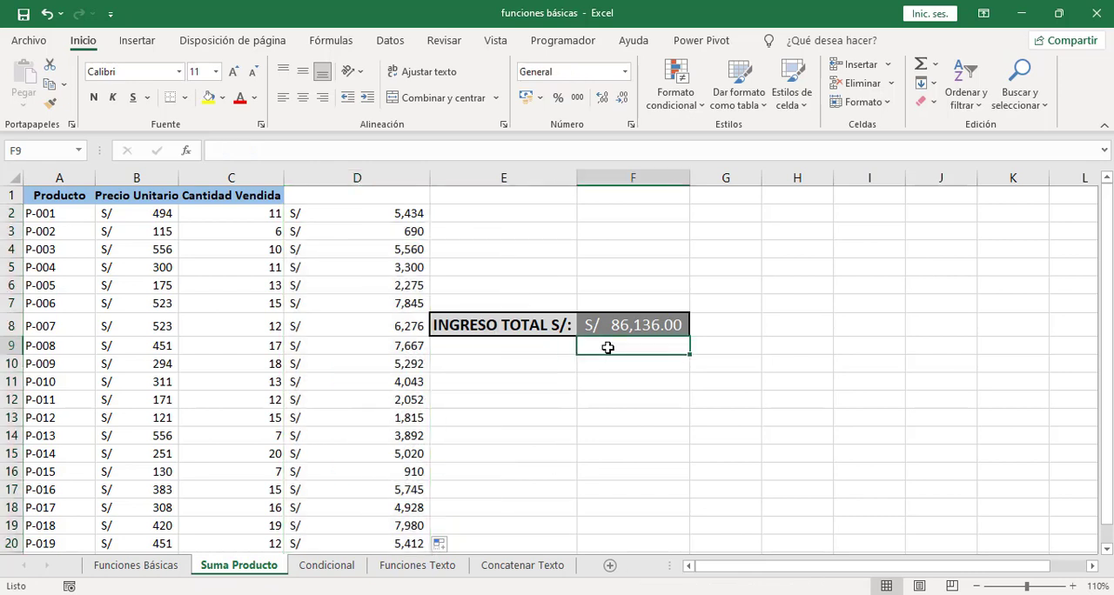
type("=suma")
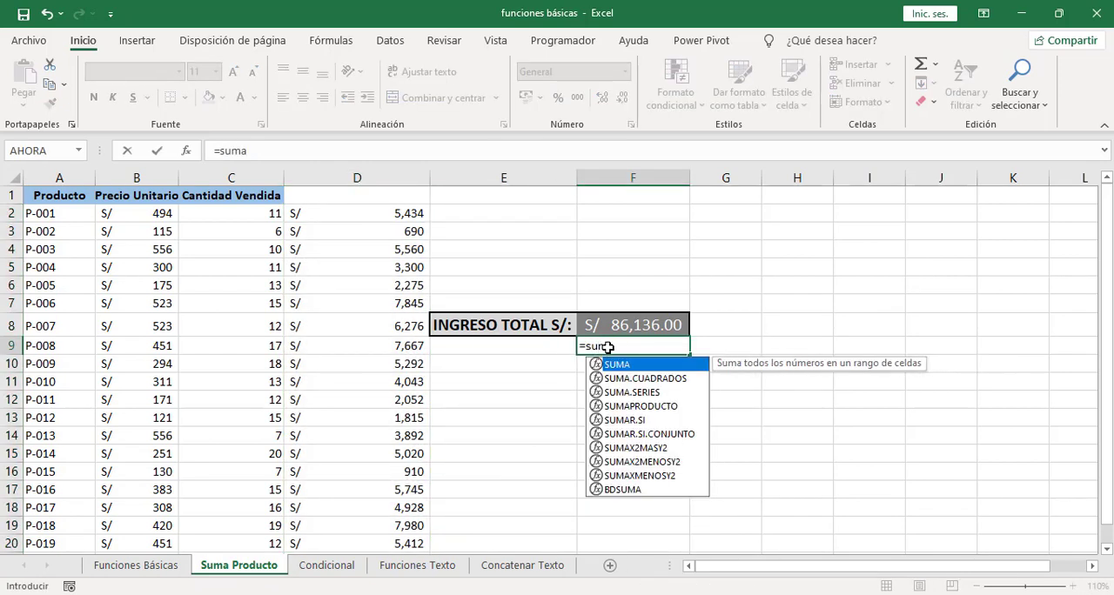
type("(")
left_click_drag(418, 213, 403, 539)
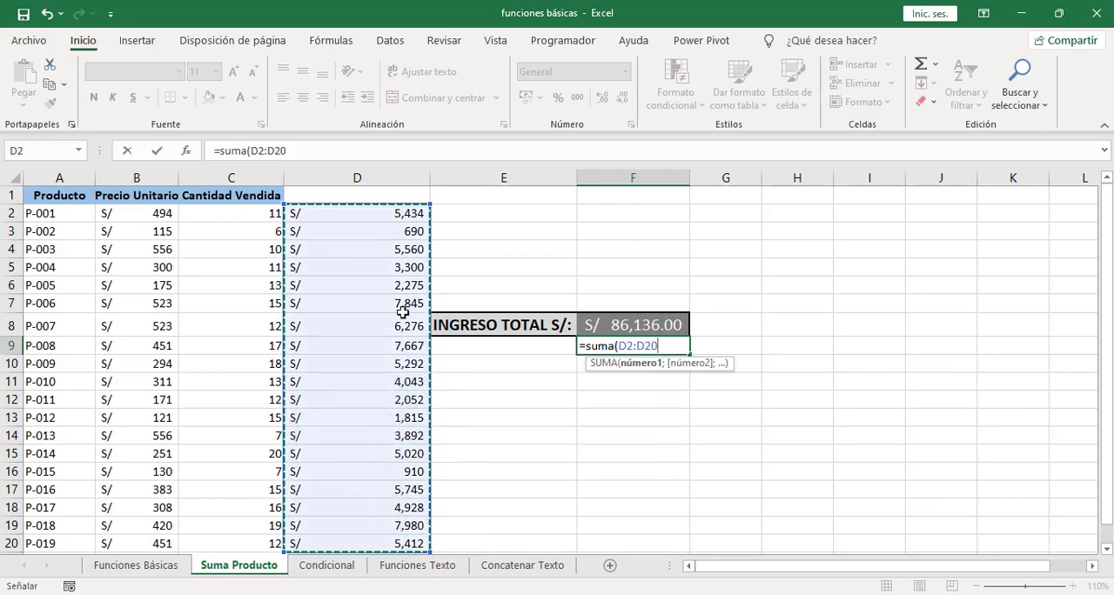
type(")")
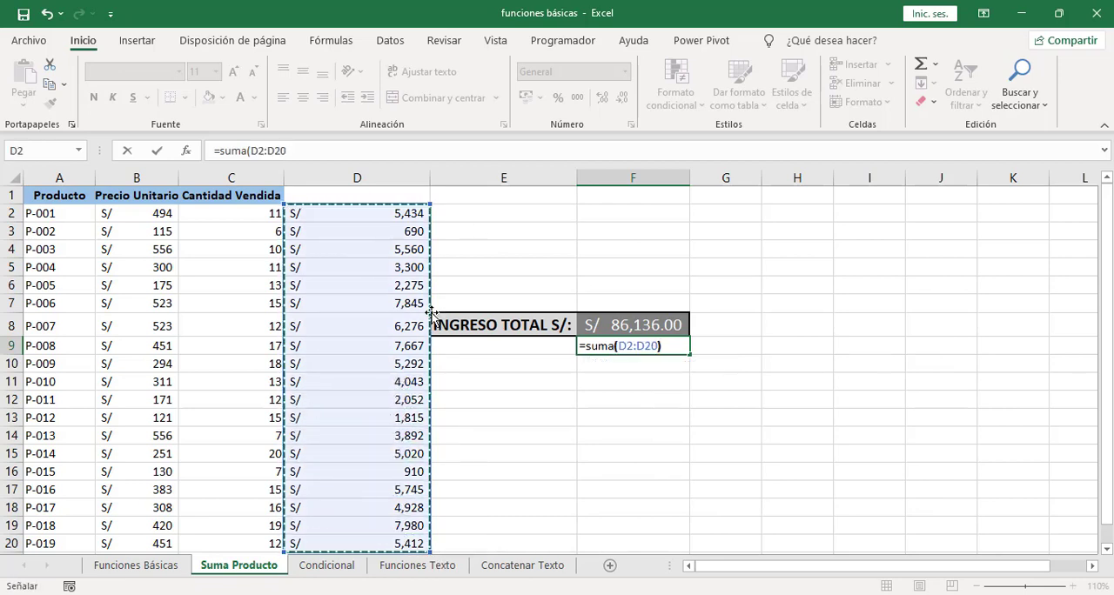
key("Return")
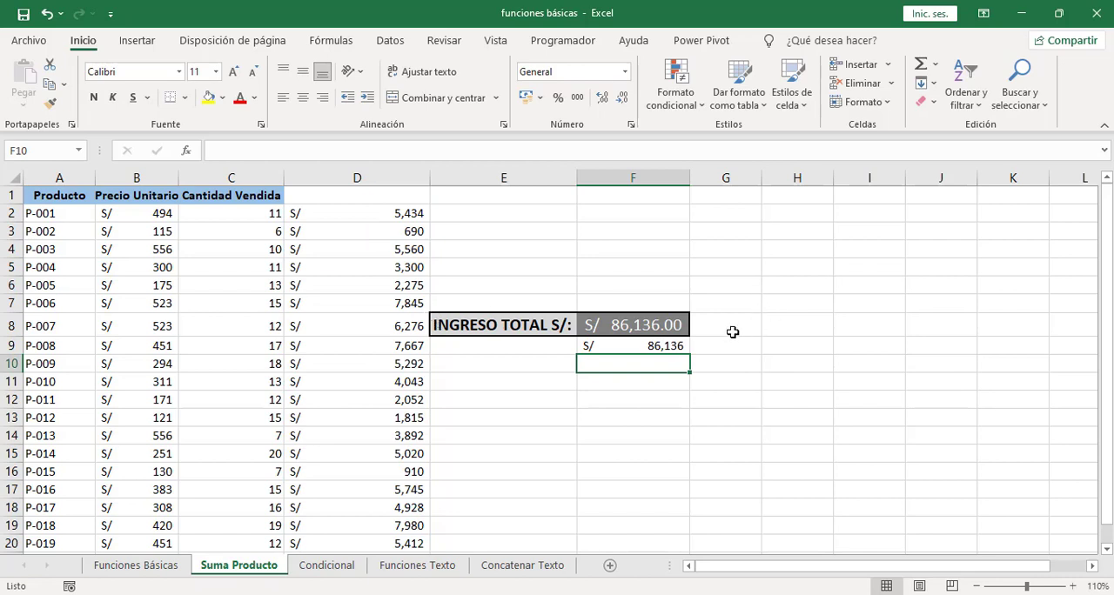
left_click(649, 325)
double_click(648, 325)
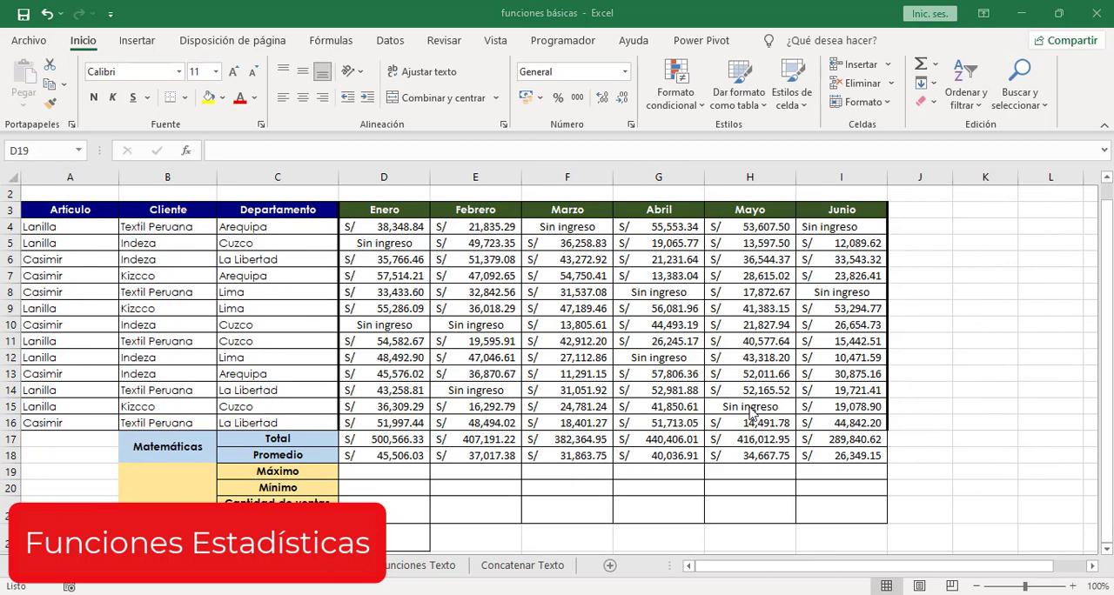
Step: On the Funciones Básicas sheet, calculate the January maximum in D19 with =MAX(D4:D16) and fill the formula across the Máximo row through June (I19)
left_click(368, 471)
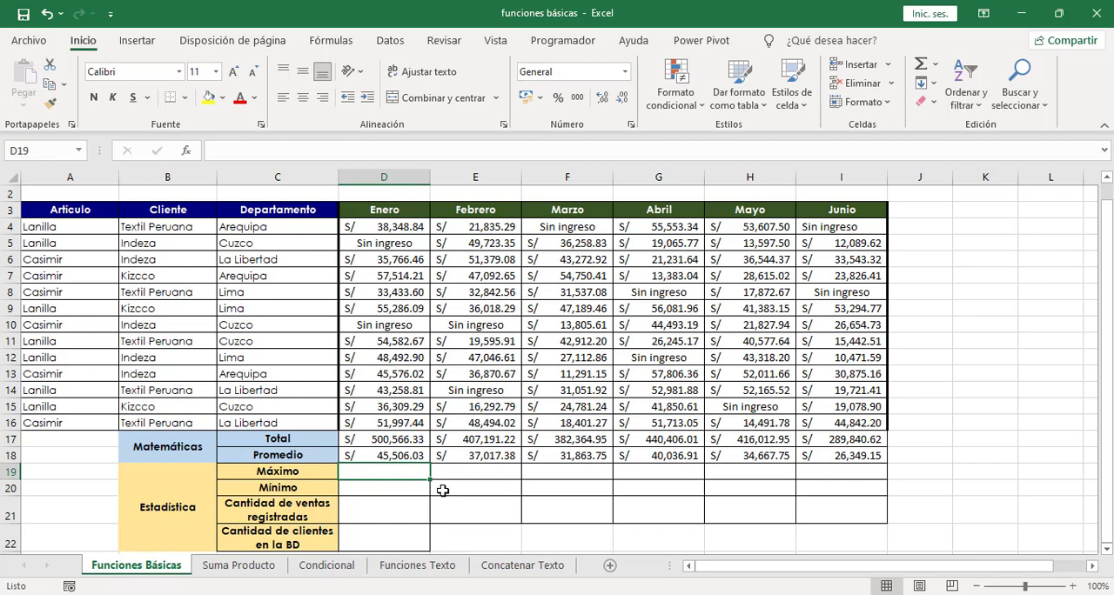
type("=max")
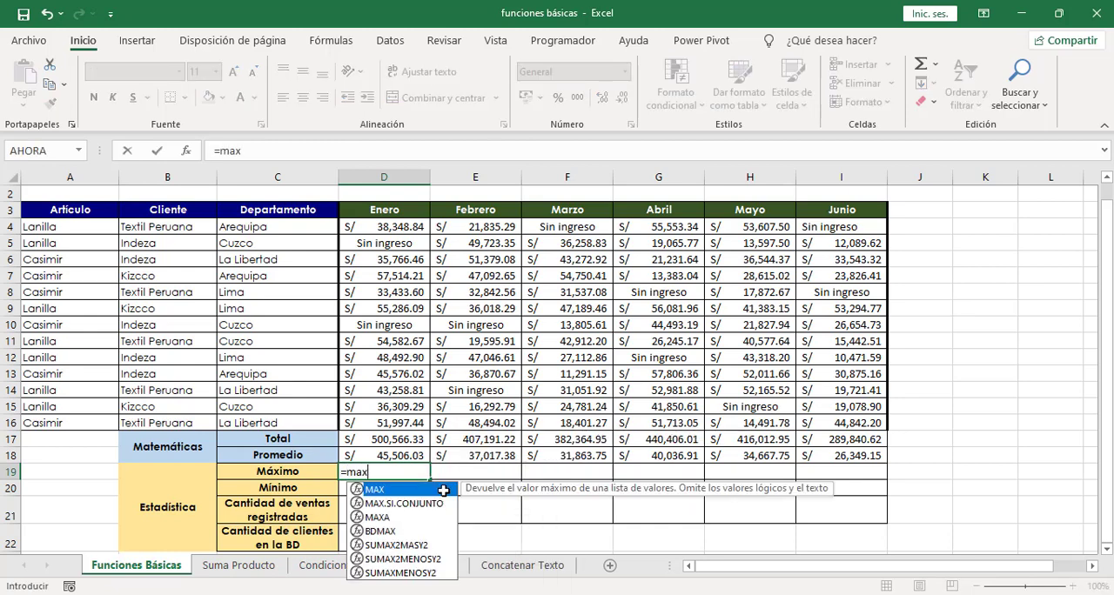
type("(")
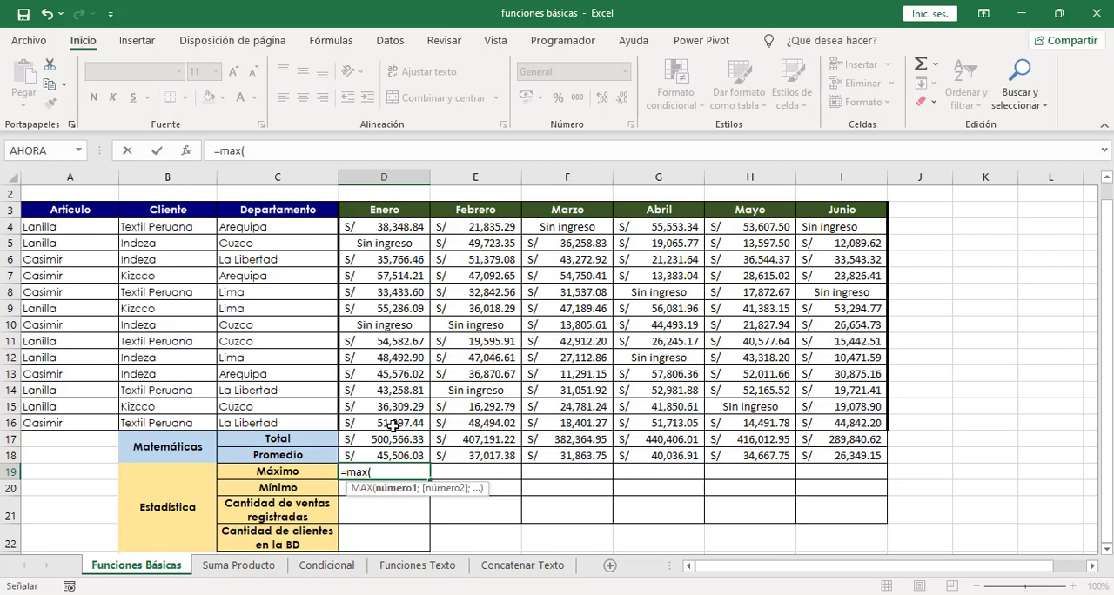
left_click_drag(387, 425, 389, 226)
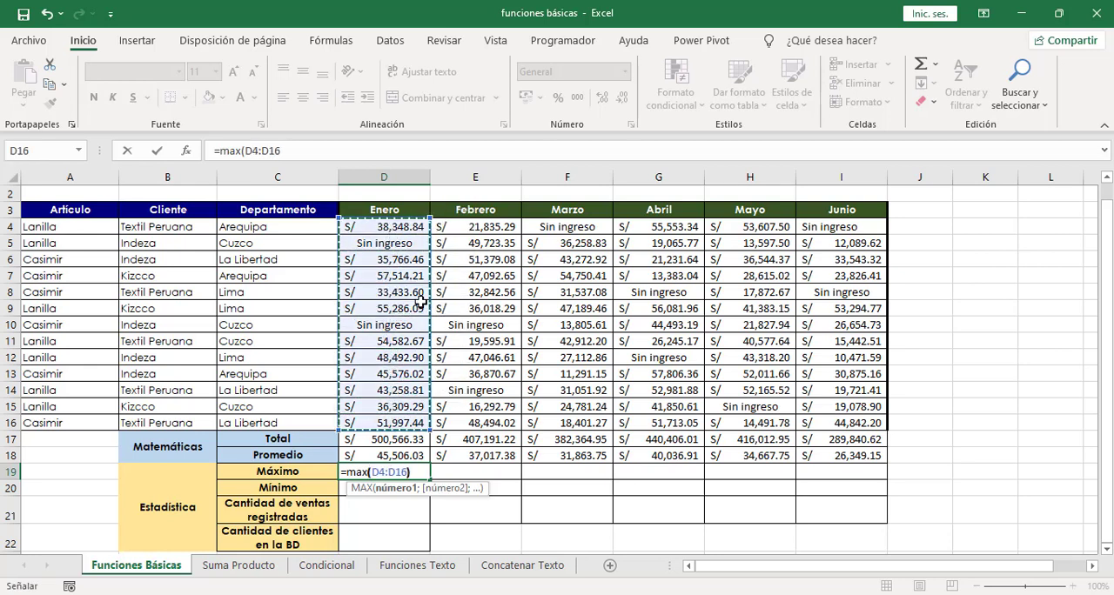
type(")")
key("Return")
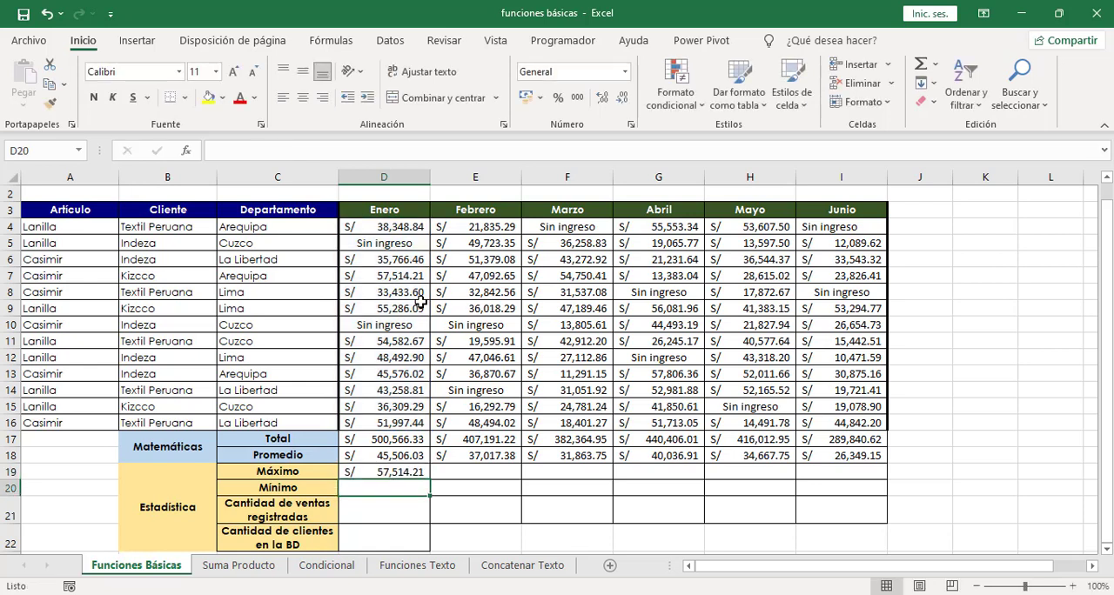
left_click(405, 471)
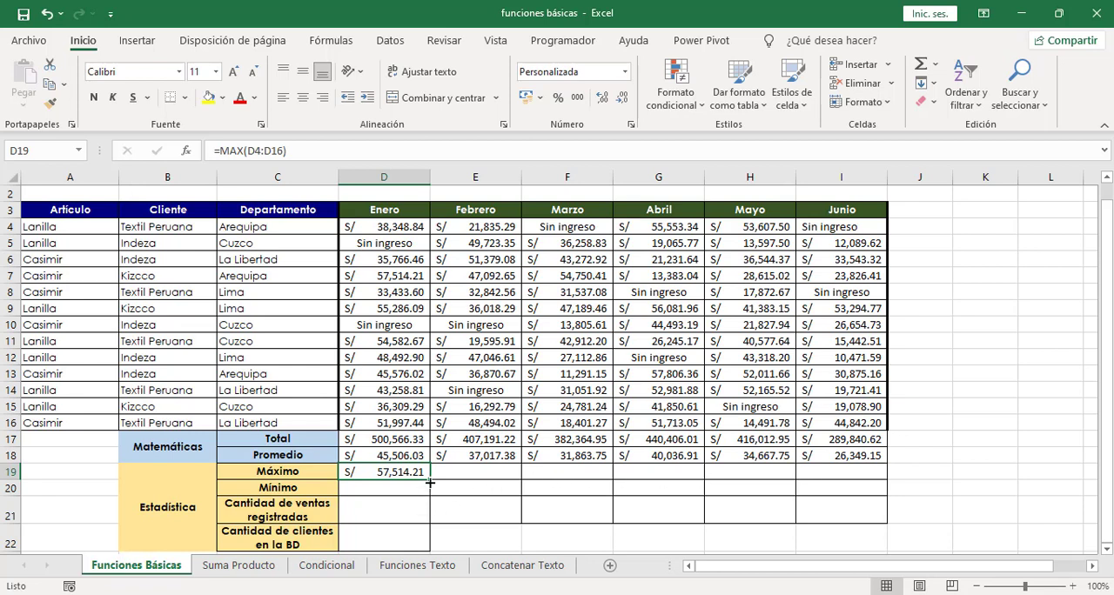
left_click_drag(429, 482, 850, 470)
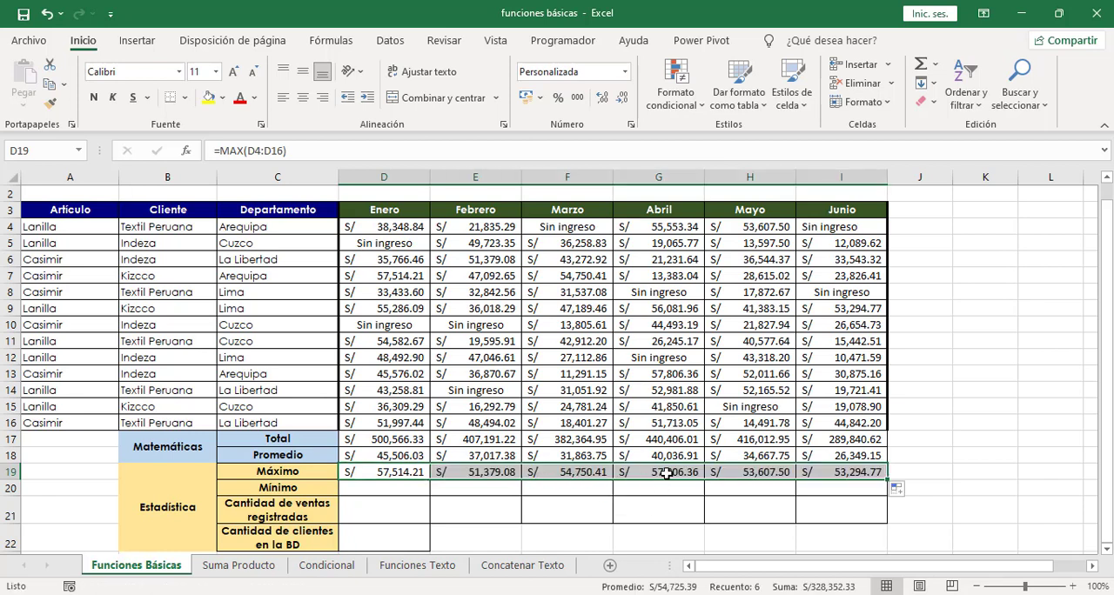
Step: Calculate the January minimum in D20 with =MIN(D4:D16) and fill the formula across the Mínimo row through June (I20)
left_click(394, 489)
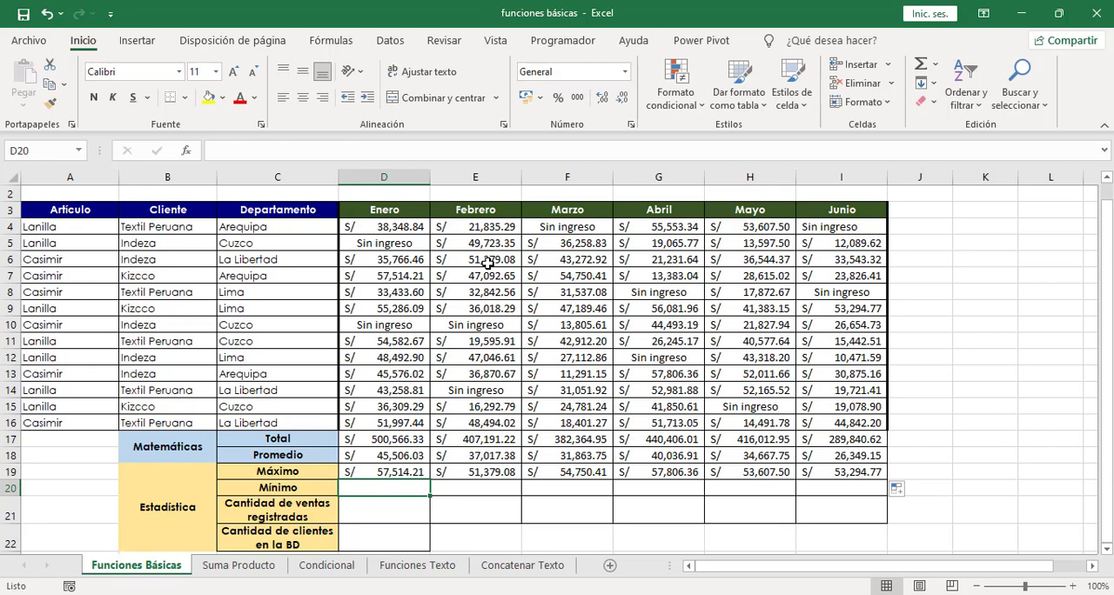
type("=")
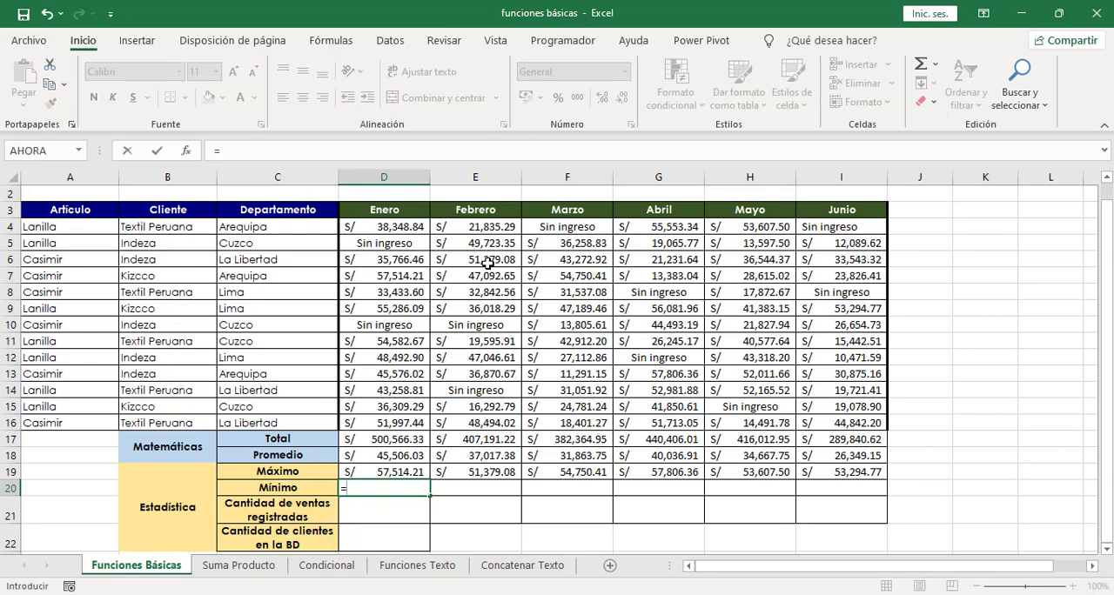
type("min(")
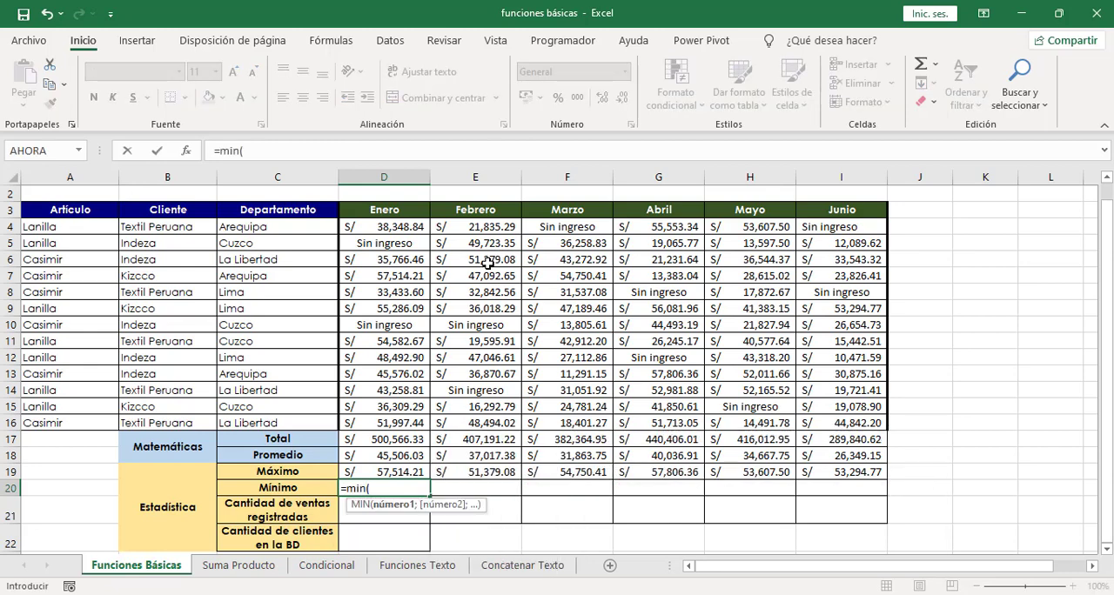
left_click(385, 226)
left_click_drag(386, 226, 386, 423)
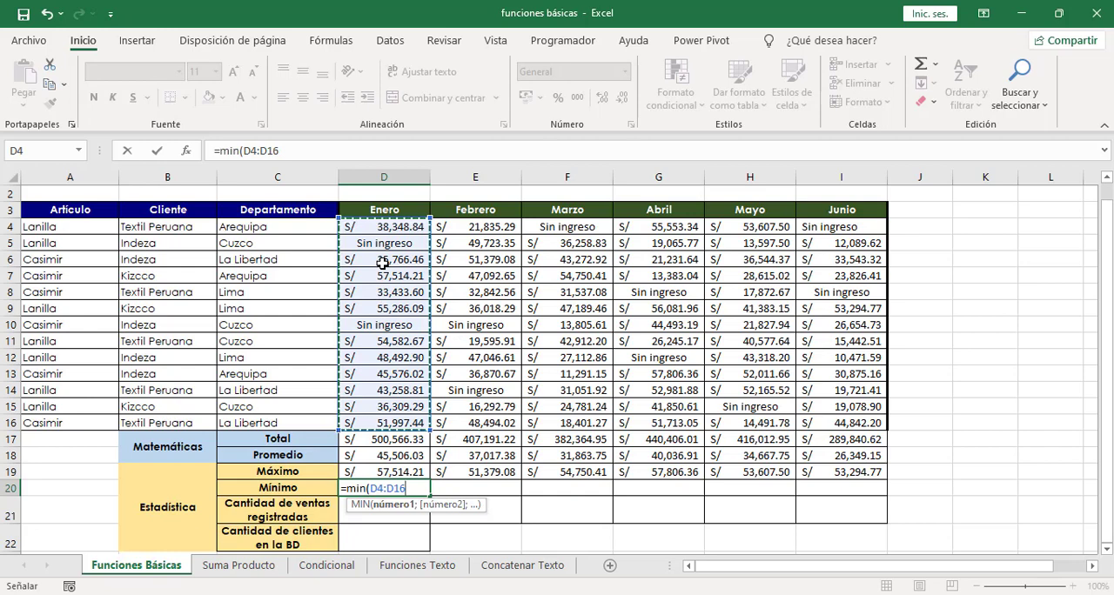
type(")")
key("Return")
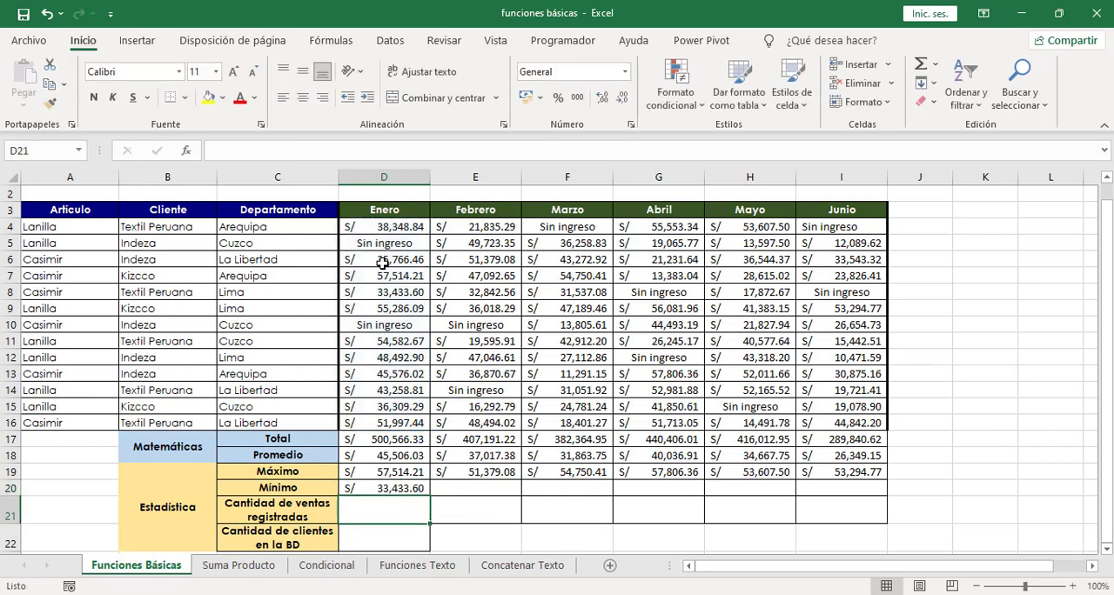
left_click(392, 489)
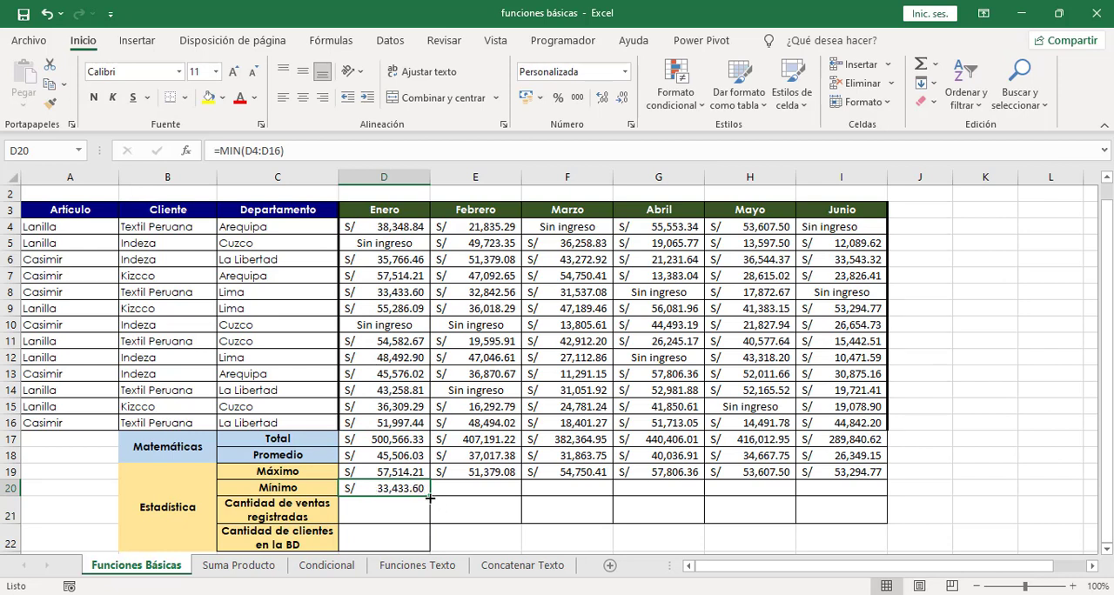
left_click_drag(430, 498, 856, 493)
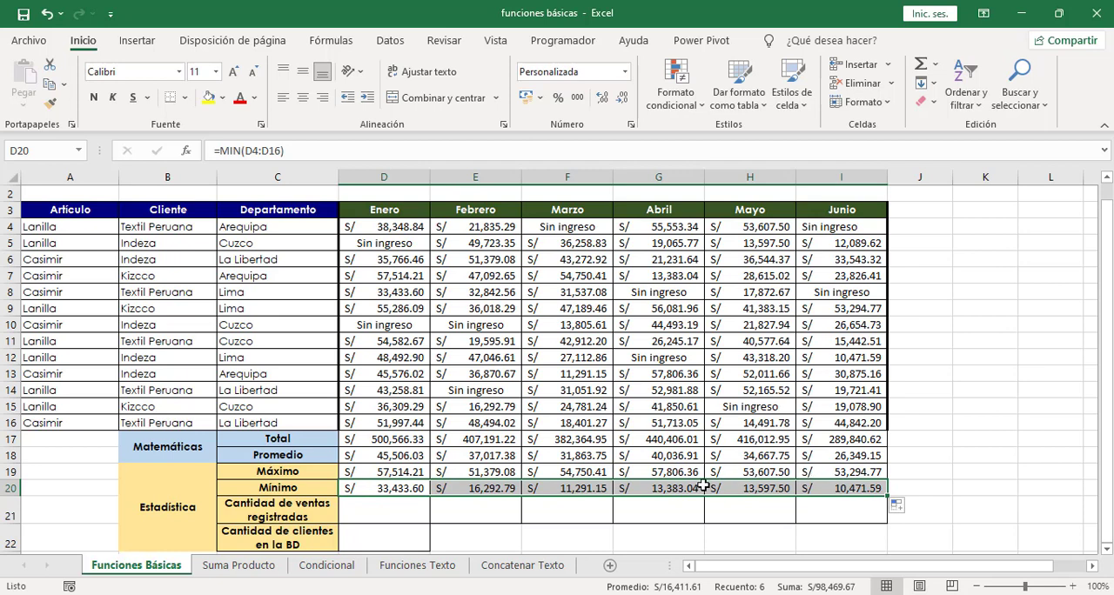
Step: Count the registered January sales in D21 with =CONTAR(D4:D16) and check the Sin ingreso entry in D5
left_click(381, 514)
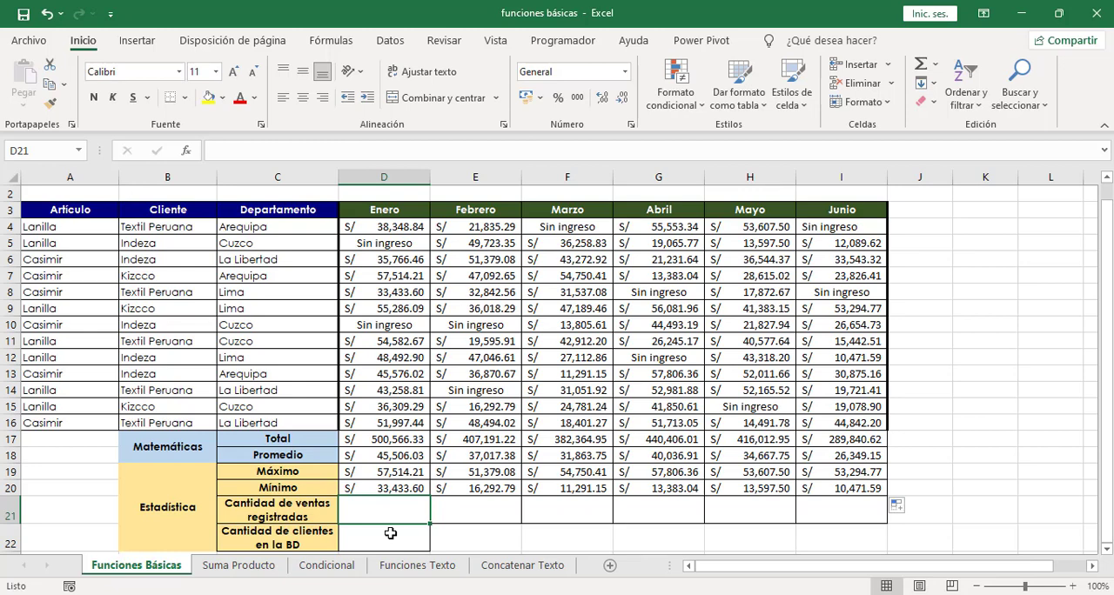
type("=contr")
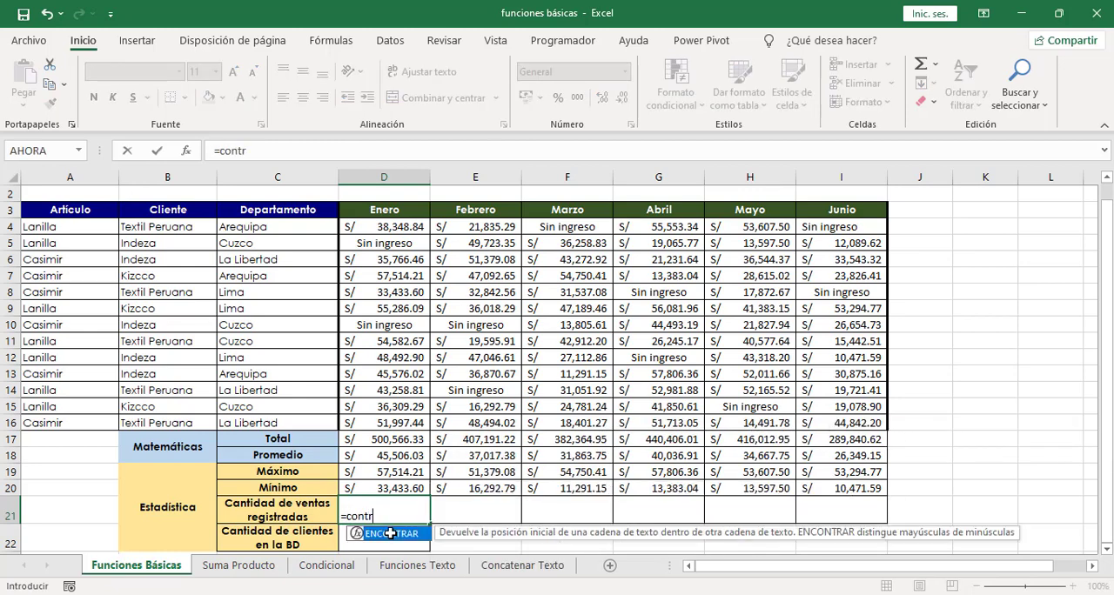
key("BackSpace")
type("ar")
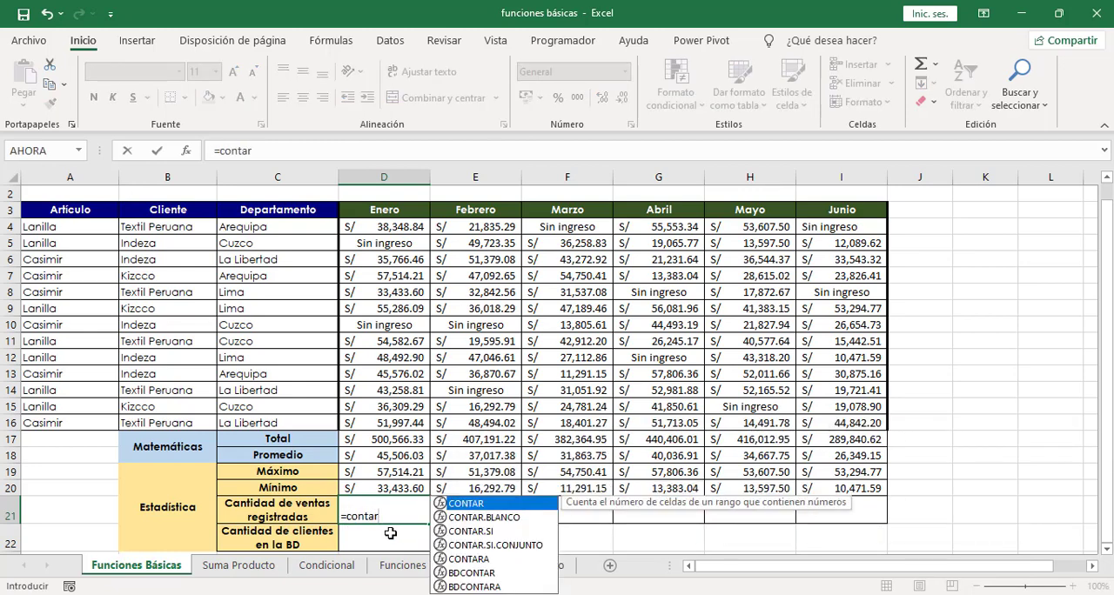
type("(")
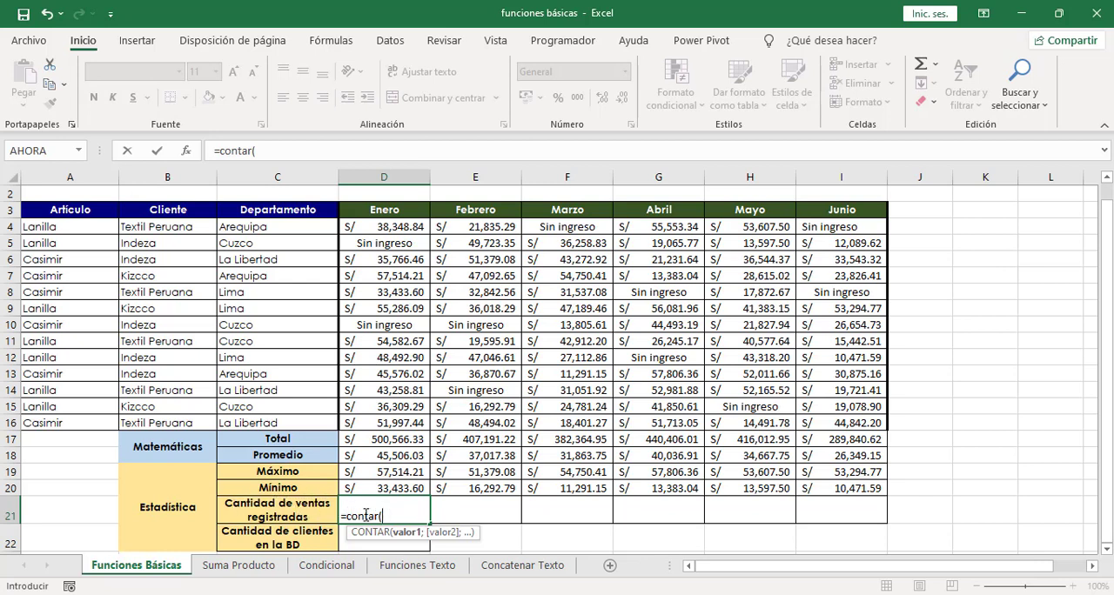
left_click_drag(396, 227, 386, 422)
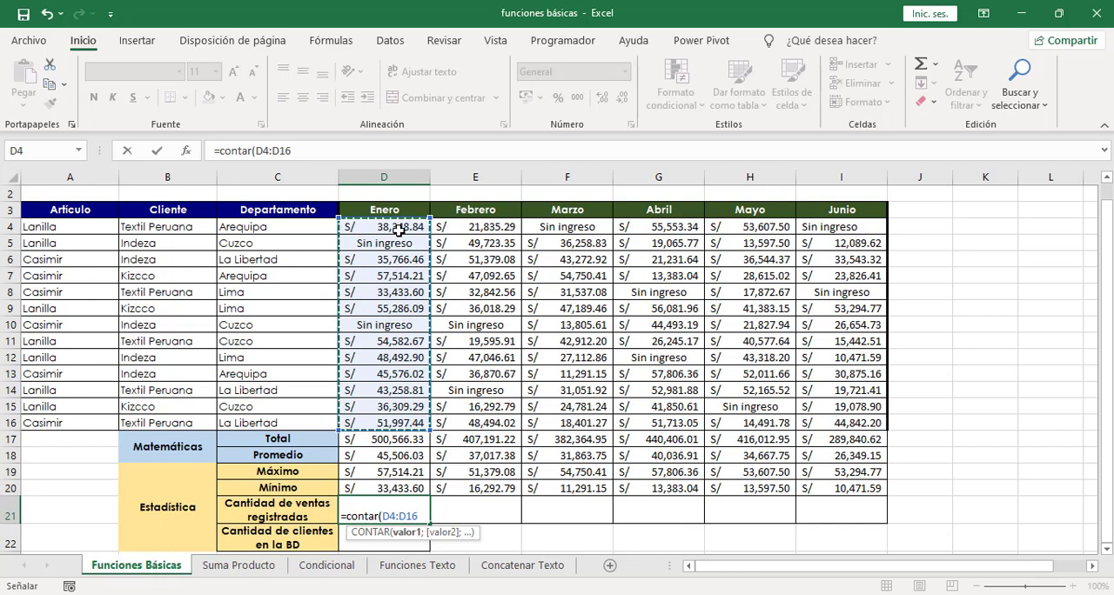
type(")")
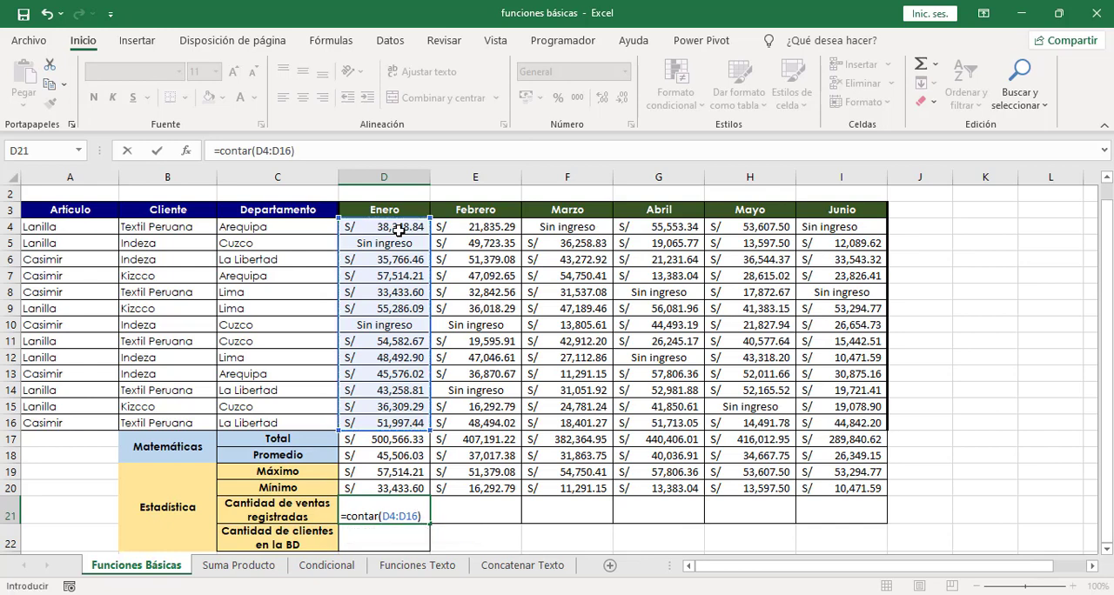
key("Return")
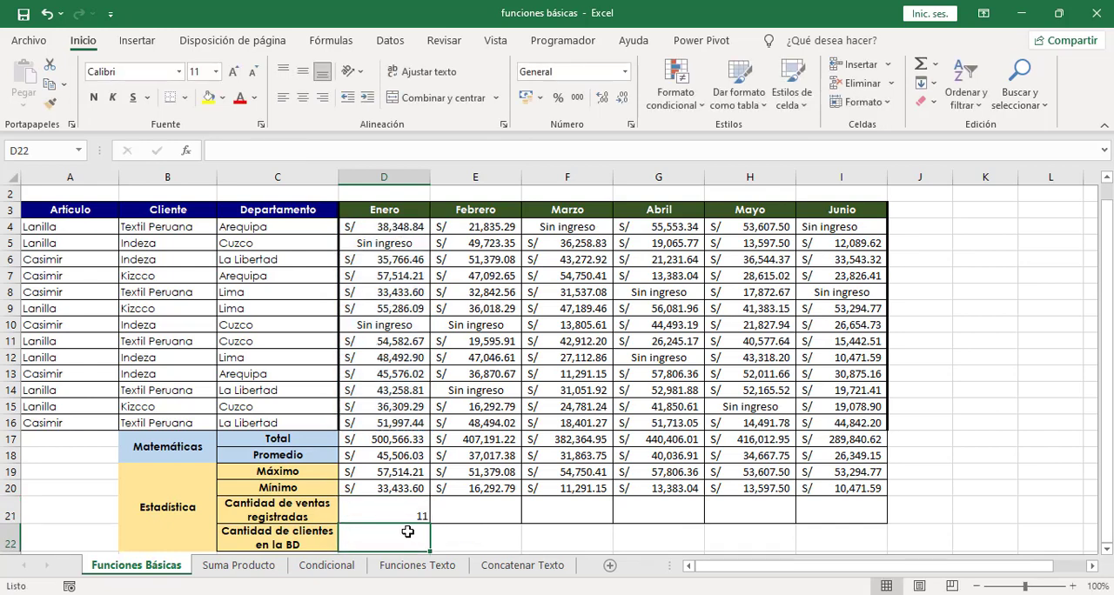
left_click(410, 512)
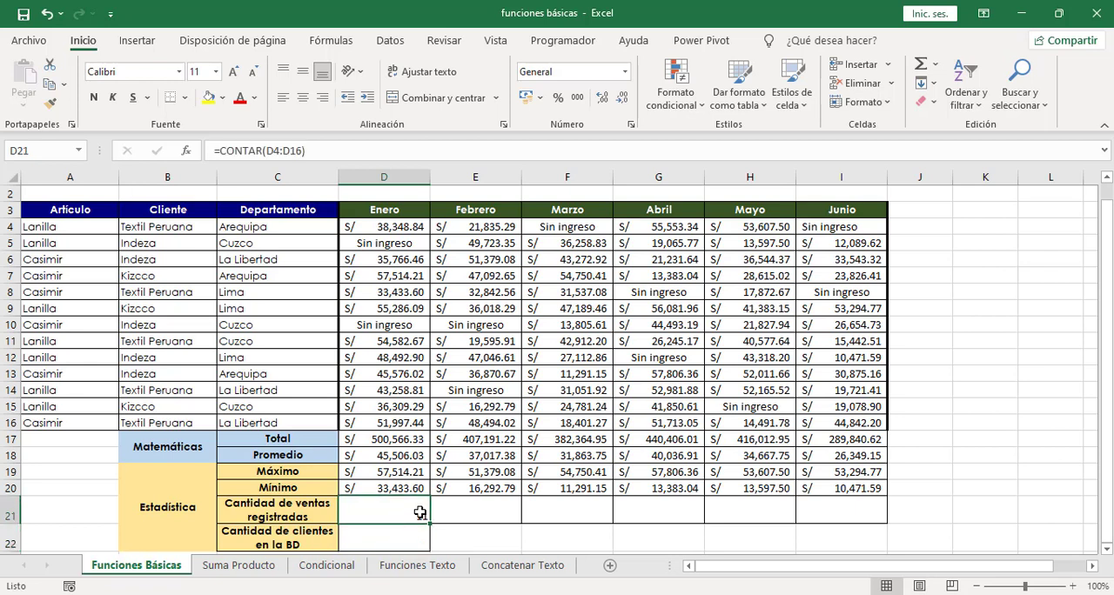
left_click(387, 244)
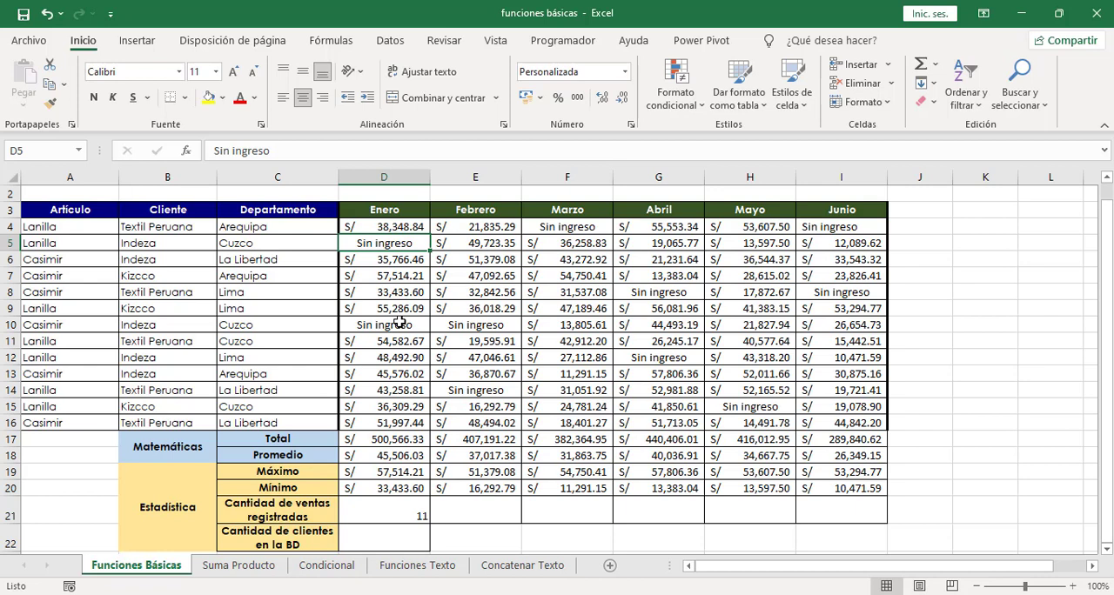
Step: Fill the January CONTAR formula in D21 across the Cantidad de ventas registradas row through June (I21)
left_click(405, 515)
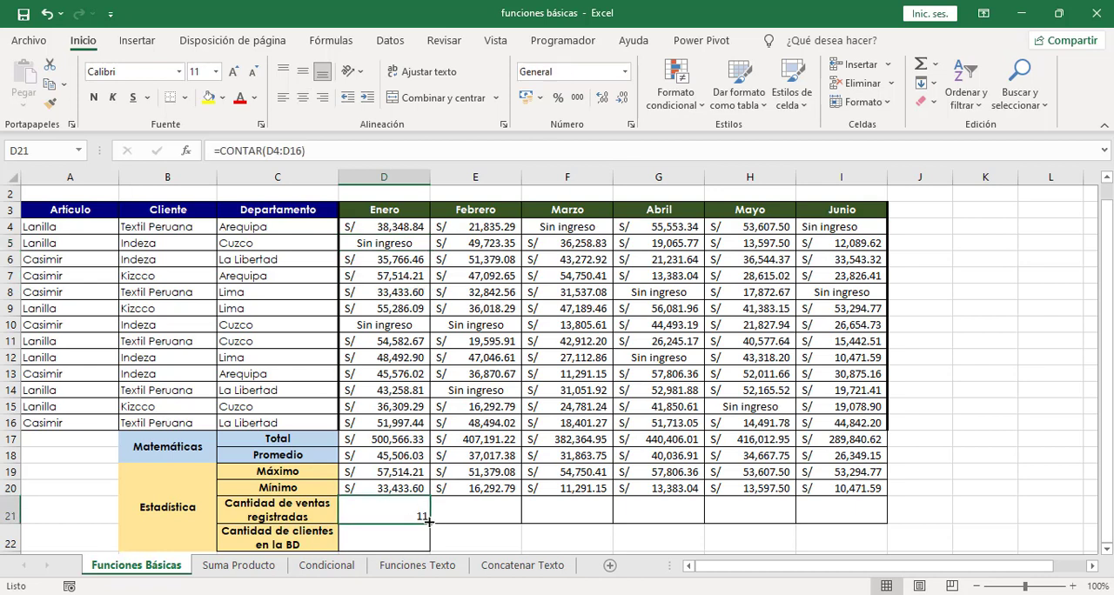
left_click_drag(429, 520, 854, 514)
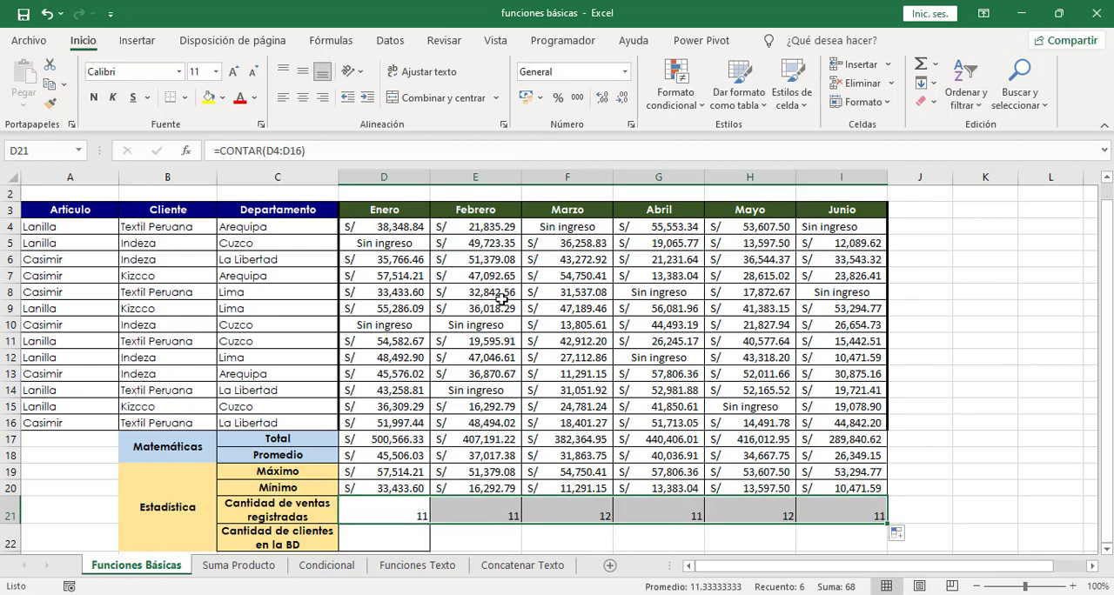
Step: Count the clients in the database in D22 with =CONTARA(B4:B16)
left_click(364, 542)
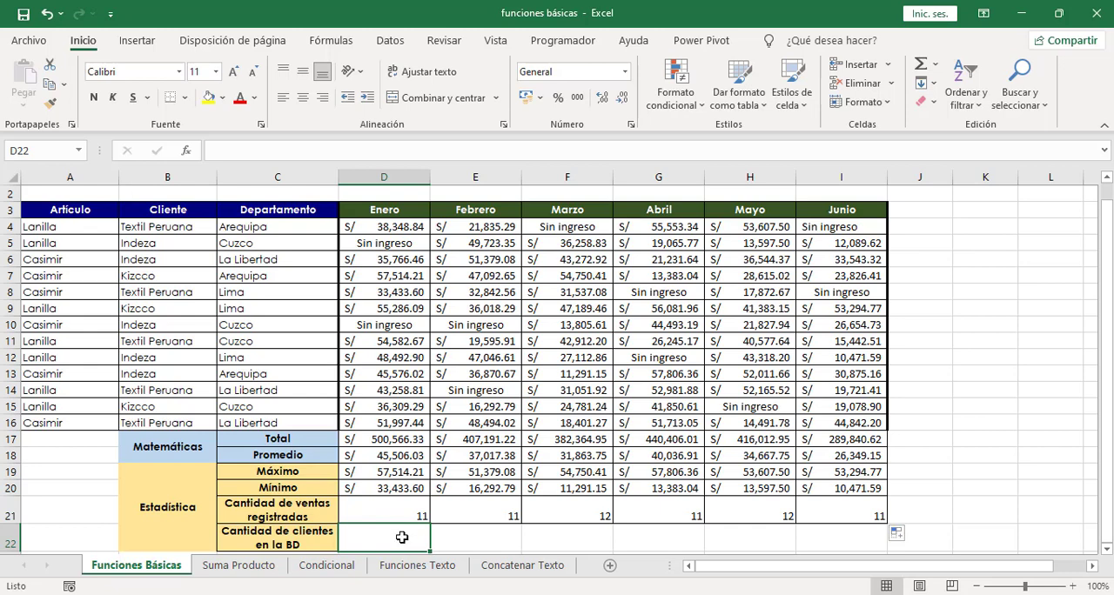
type("=contara")
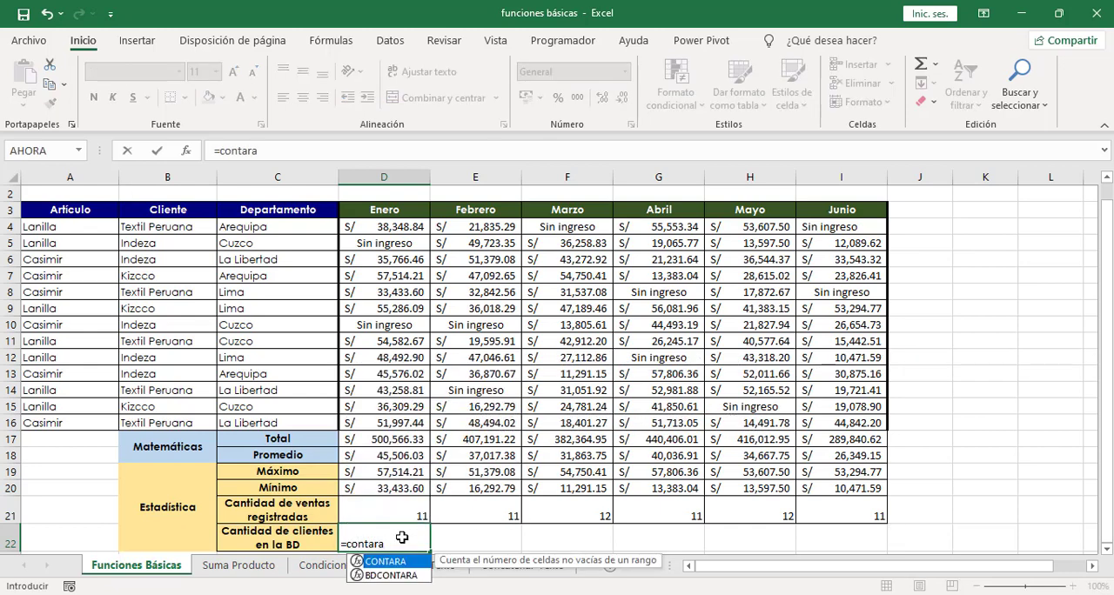
type("(")
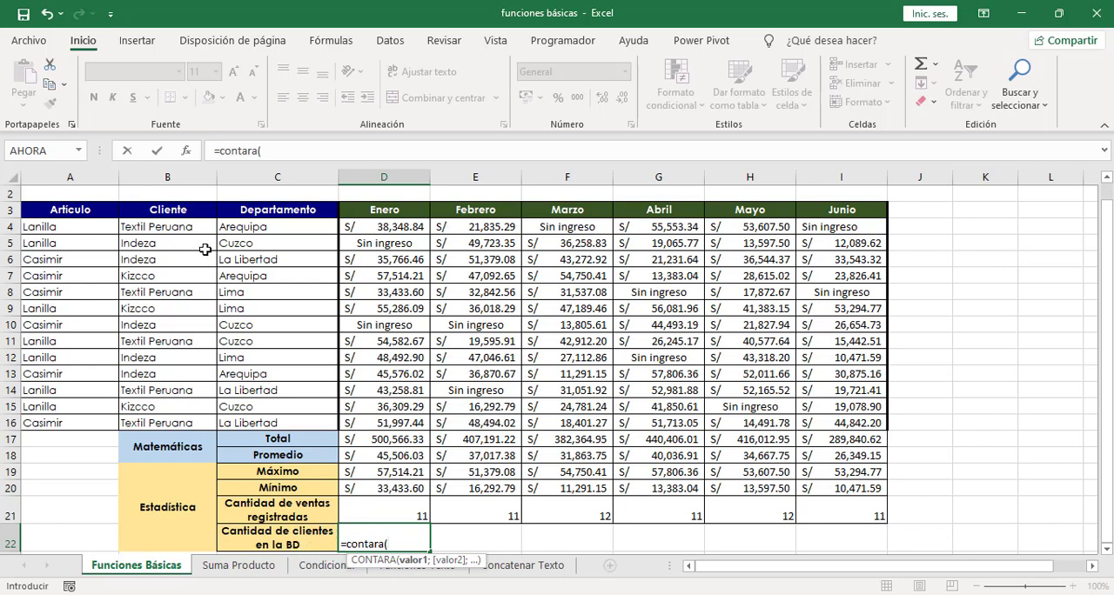
left_click_drag(181, 227, 176, 425)
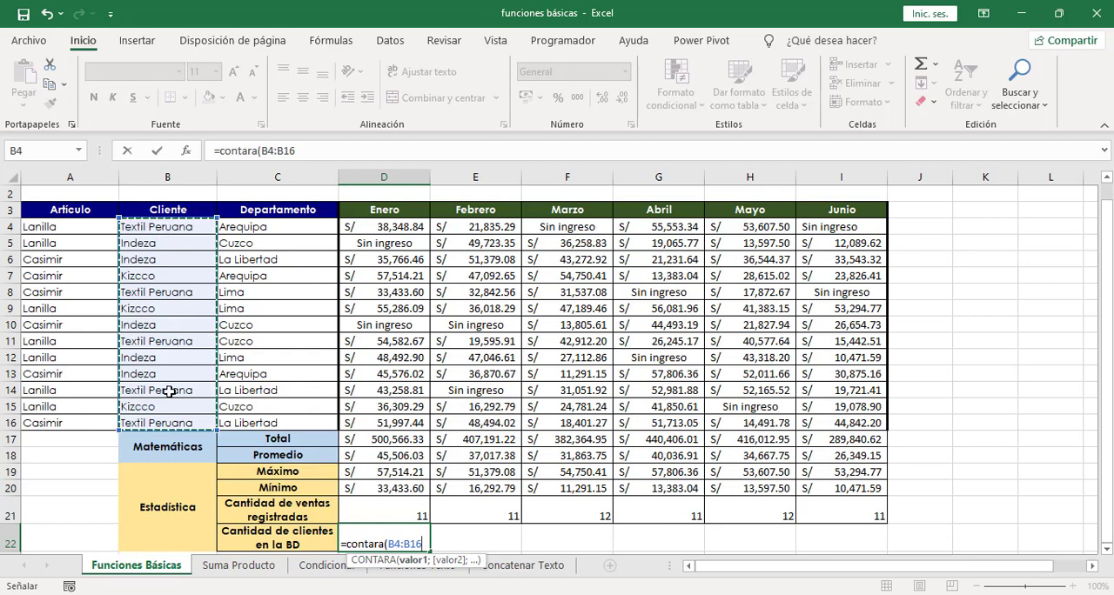
type(")")
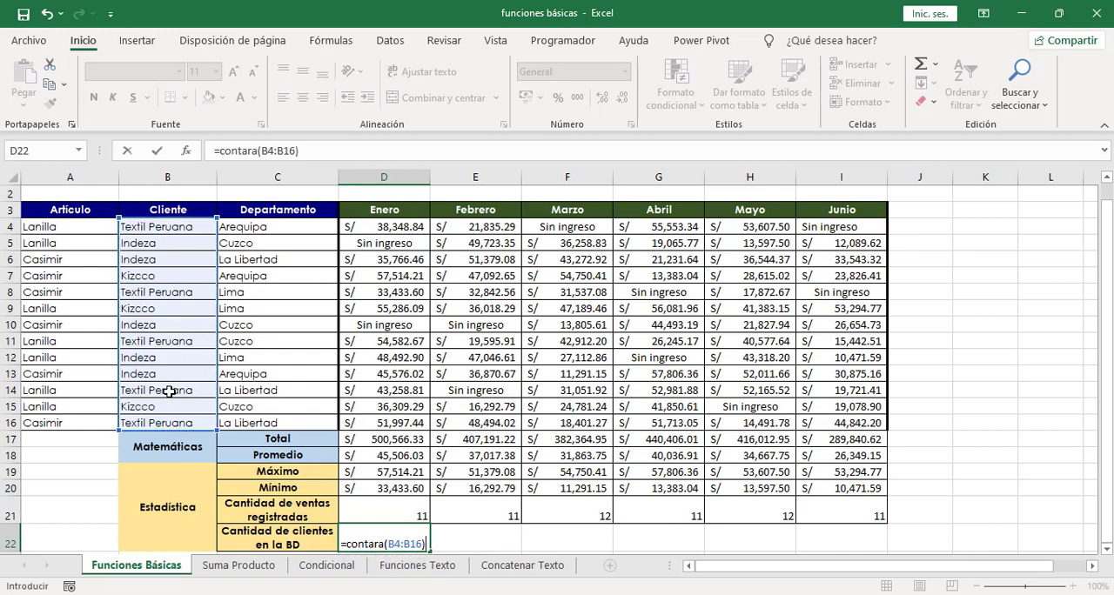
key("Return")
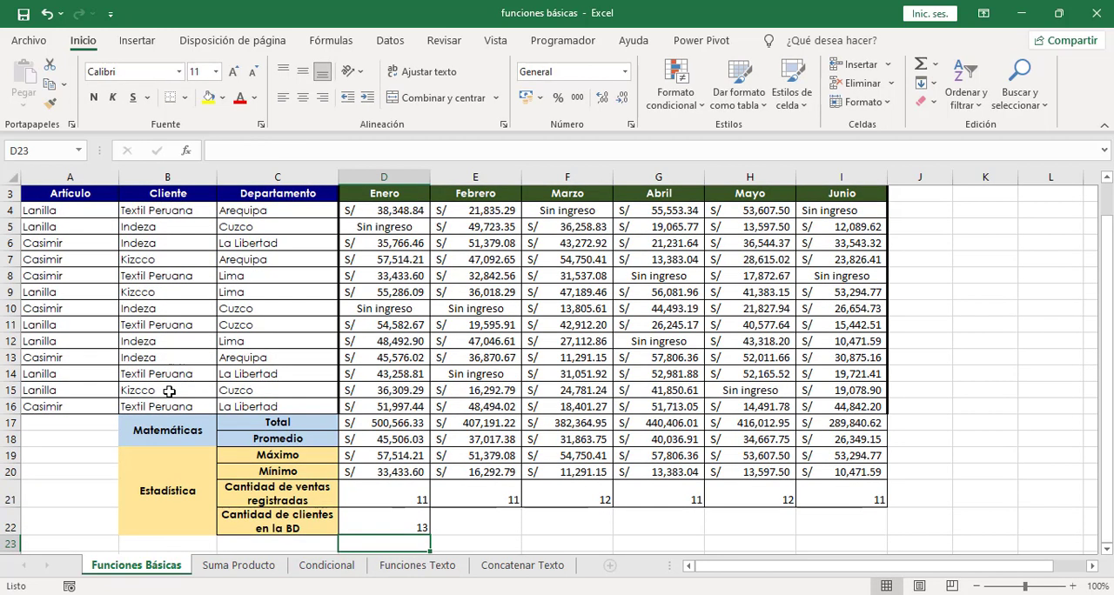
left_click(379, 516)
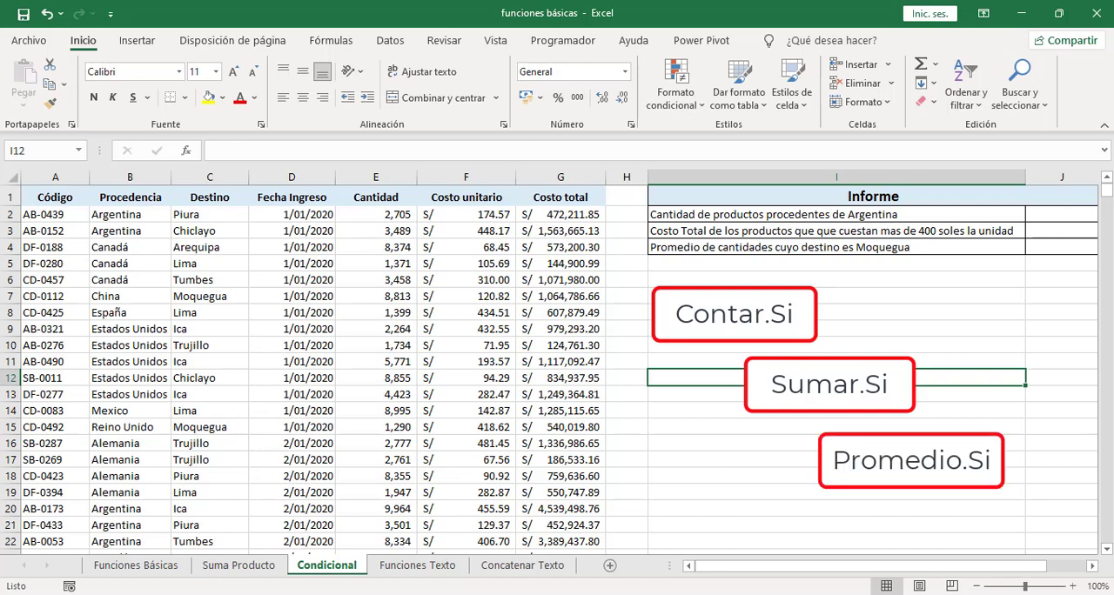
Step: On the Condicional sheet, count the products coming from Argentina in J2 with =CONTAR.SI(B2:B947;"Argentina")
left_click(1039, 216)
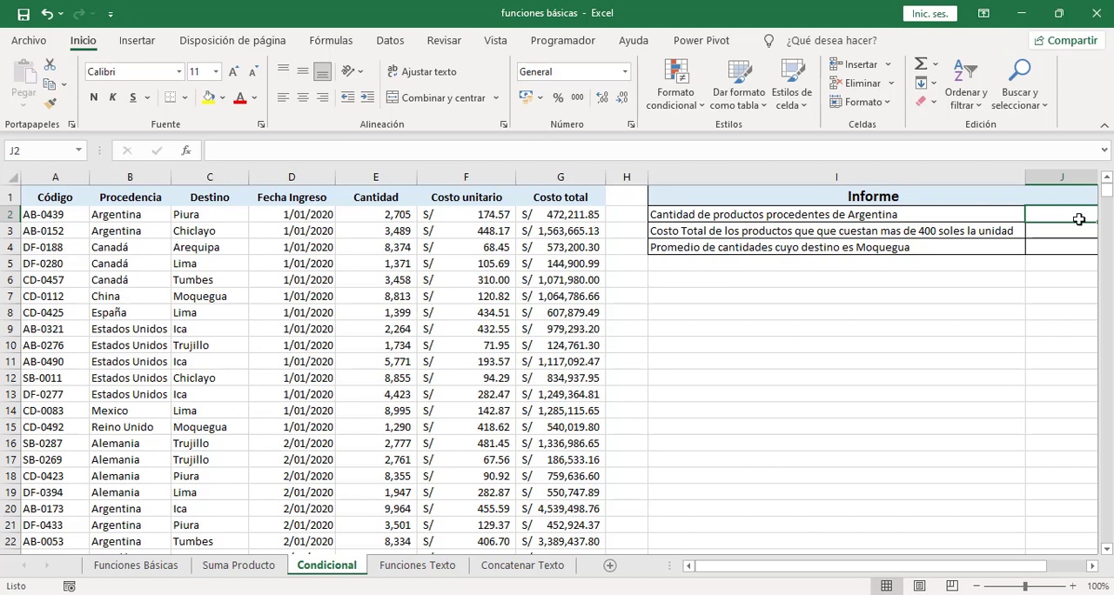
type("=co")
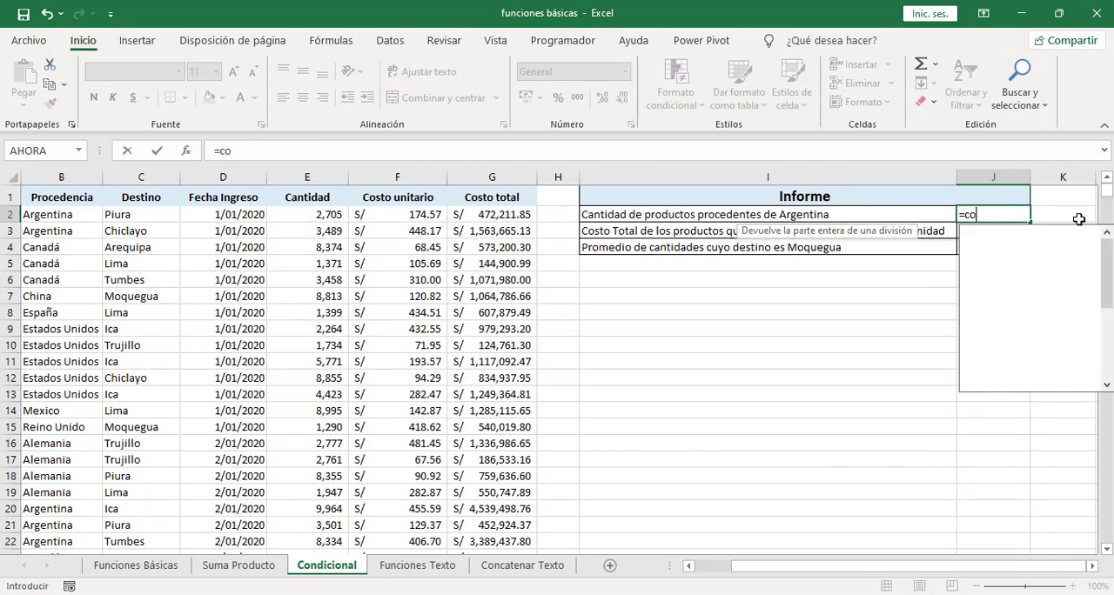
type("ntar.si")
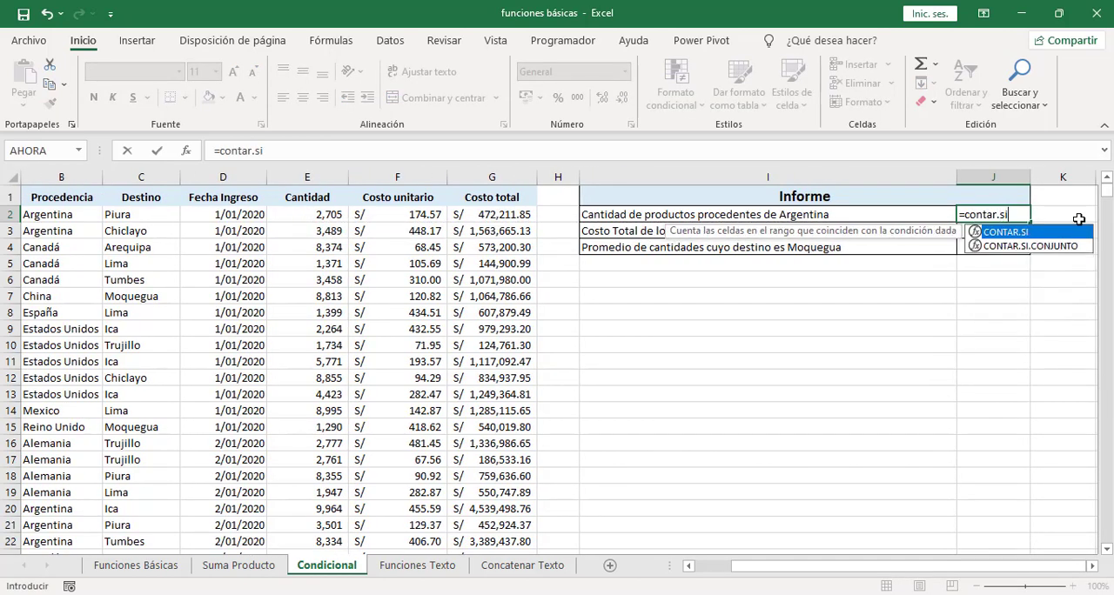
type("(")
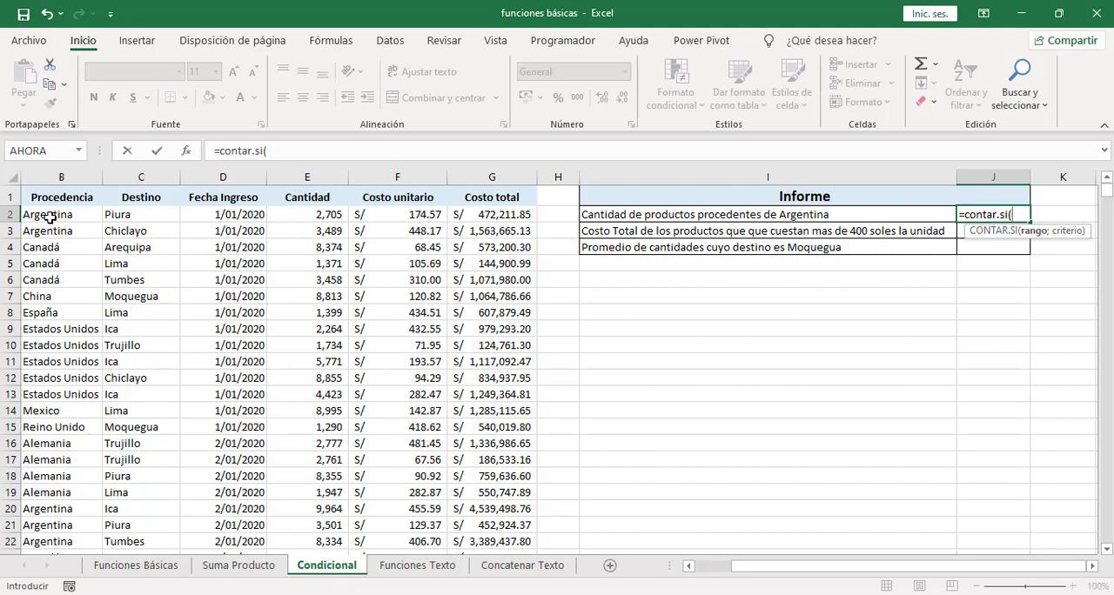
left_click(50, 217)
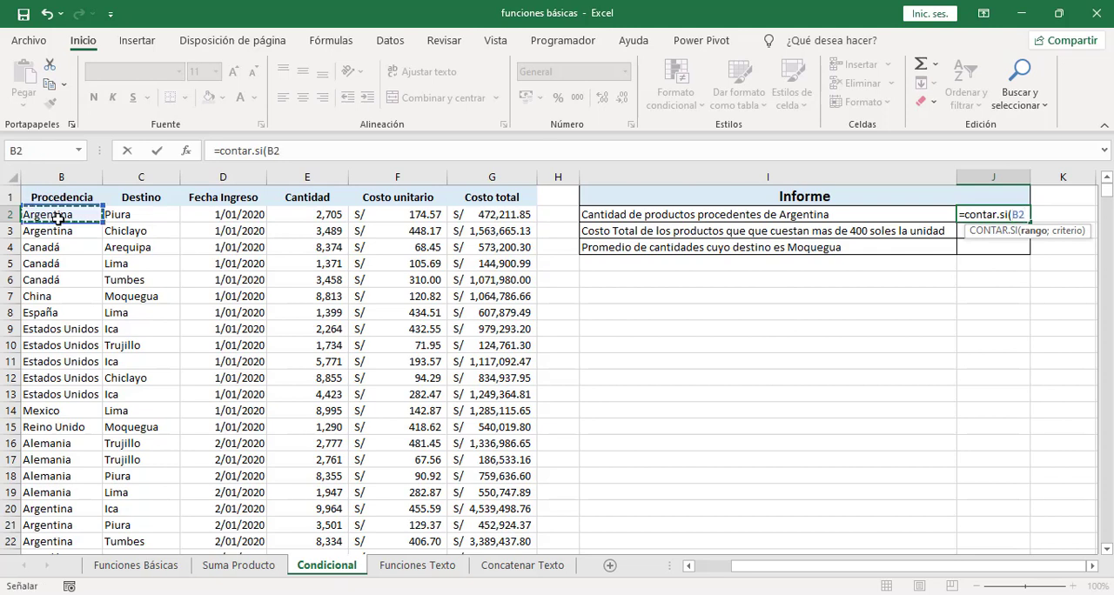
key("ctrl+shift+Down")
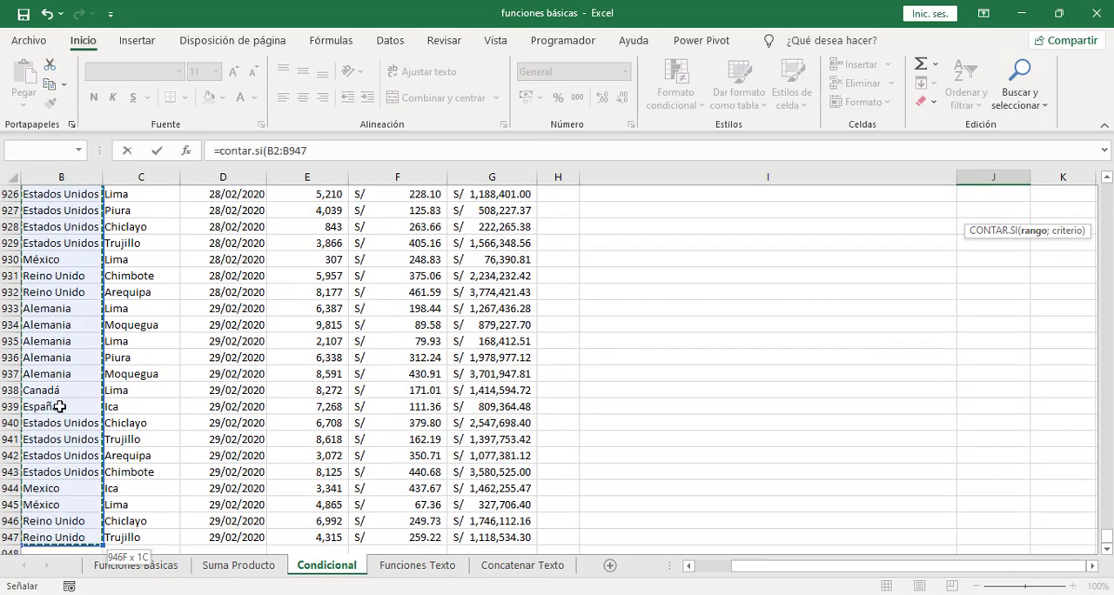
left_click_drag(1104, 537, 1101, 185)
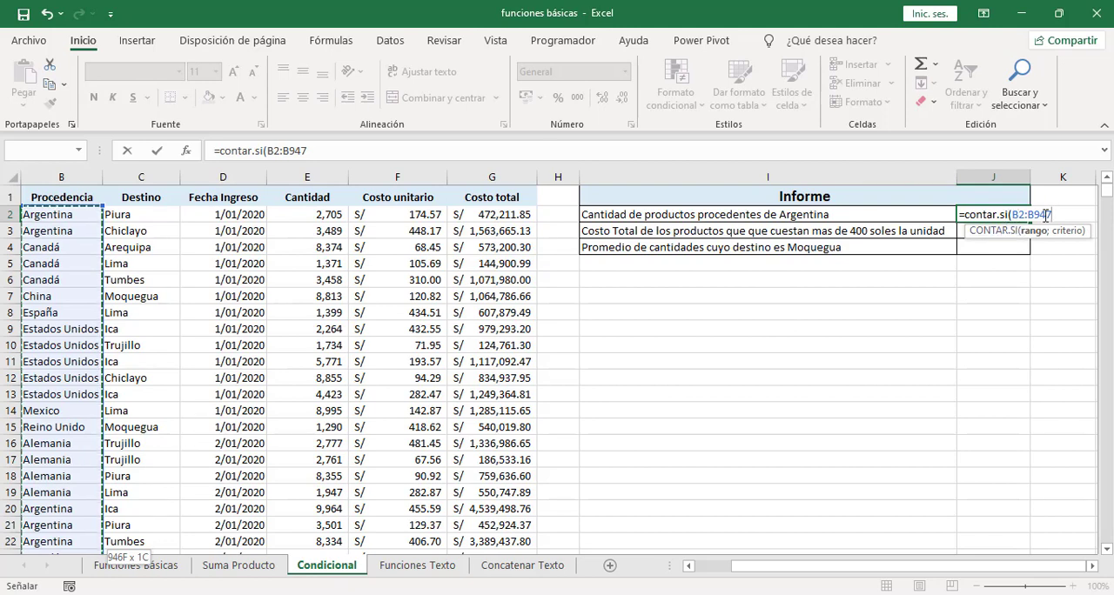
type(";")
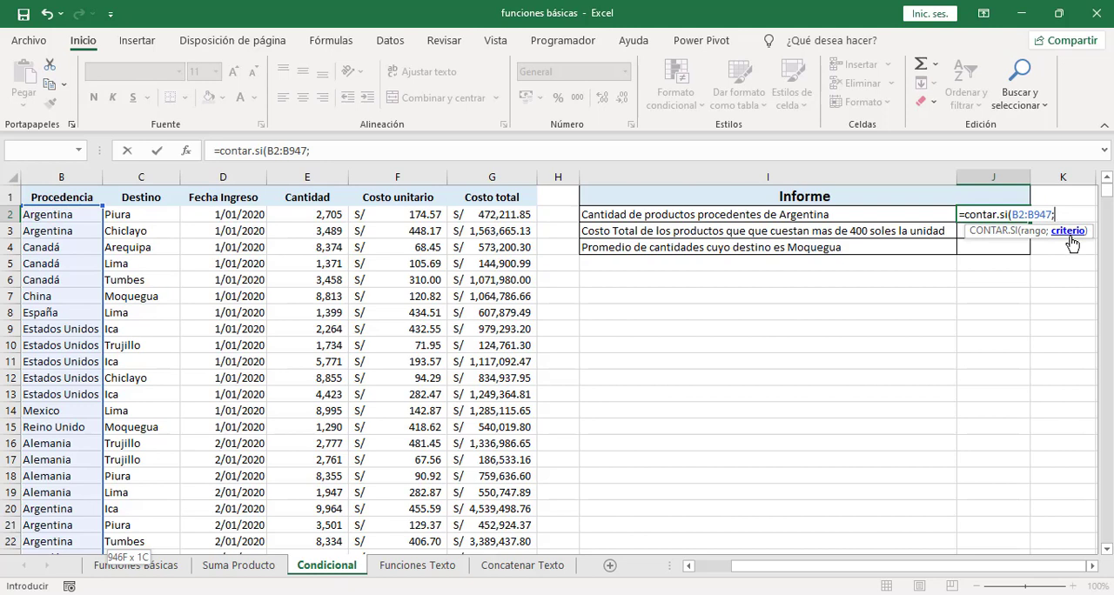
type("\"")
type("Argentina\"")
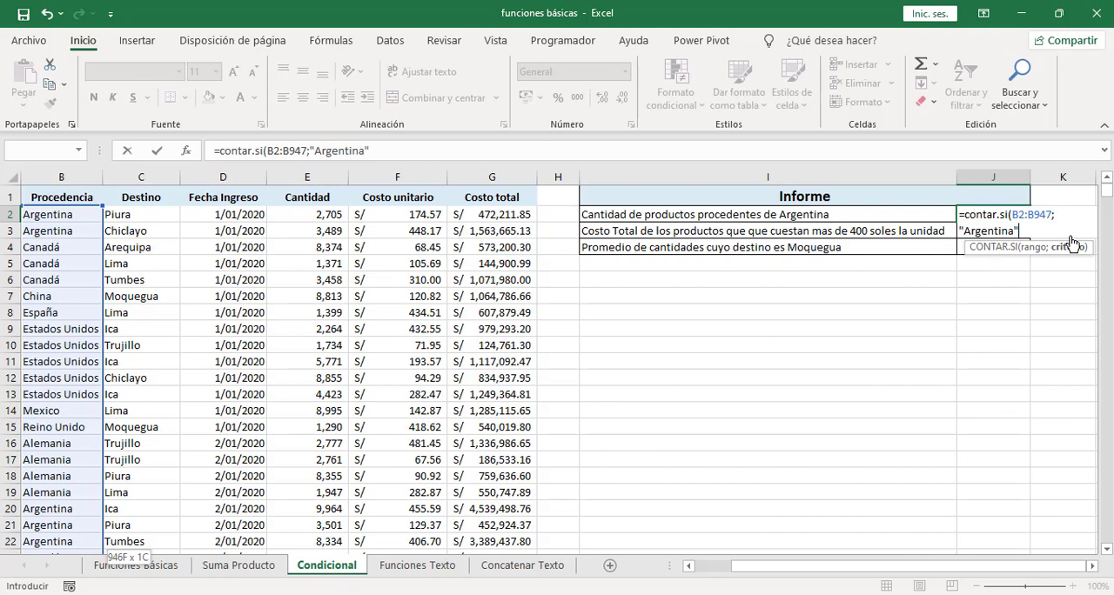
type(")")
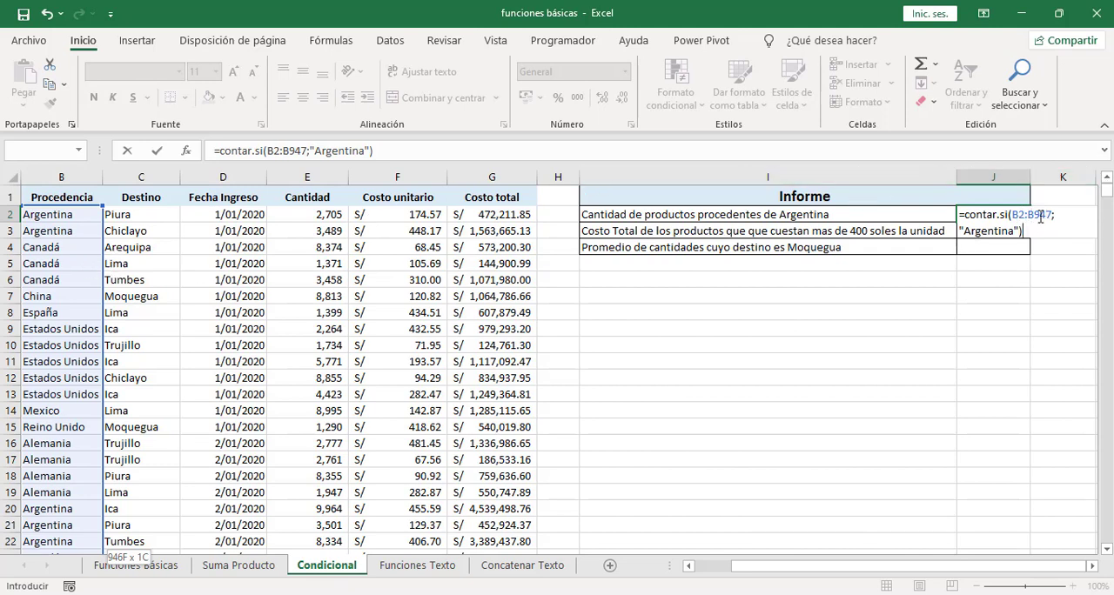
key("Return")
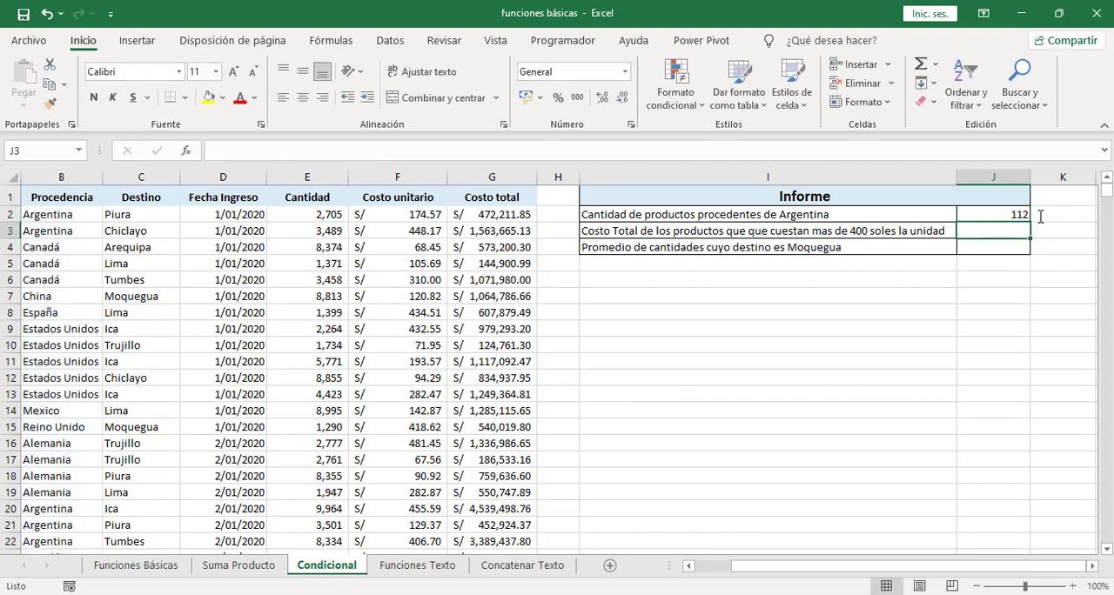
left_click(982, 210)
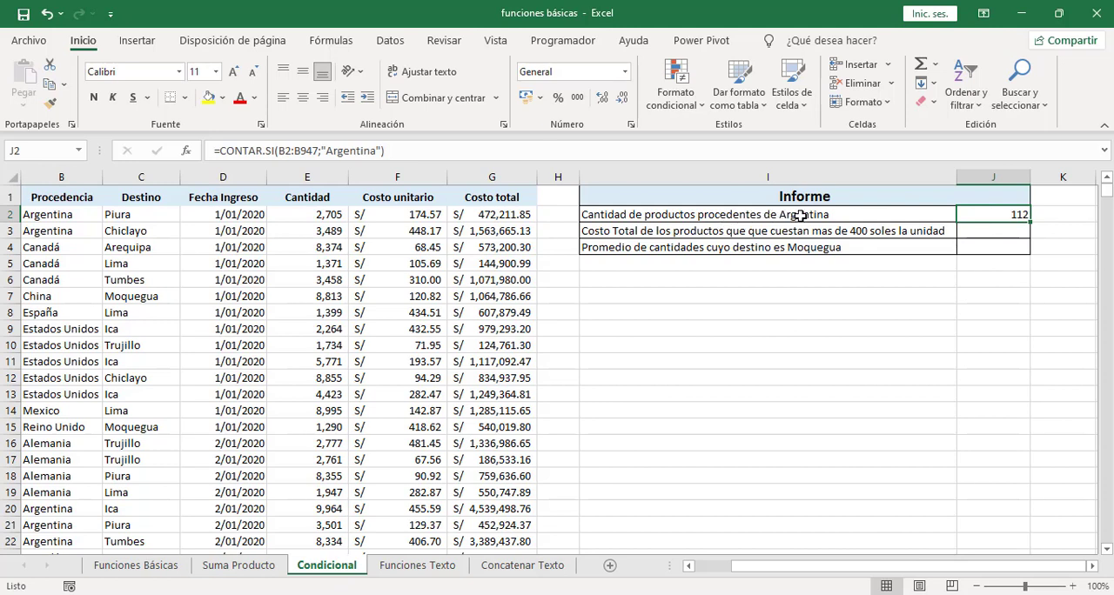
Step: Total the cost of products with a unit cost above 400 soles in J3 with =SUMAR.SI(F2:F947;">400";G2:G947)
left_click(1000, 229)
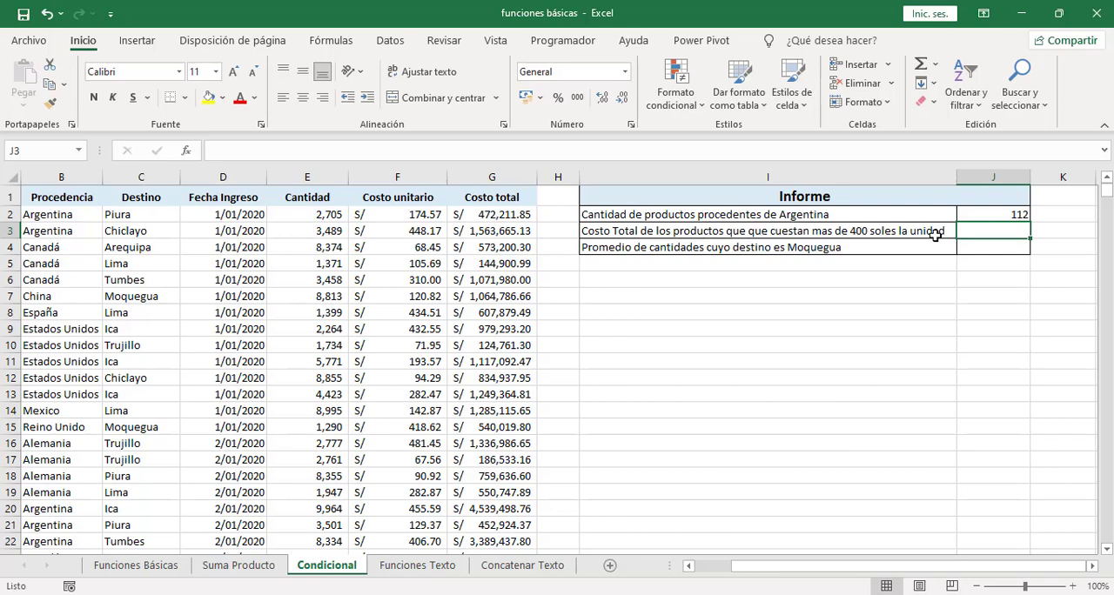
type("=sumar")
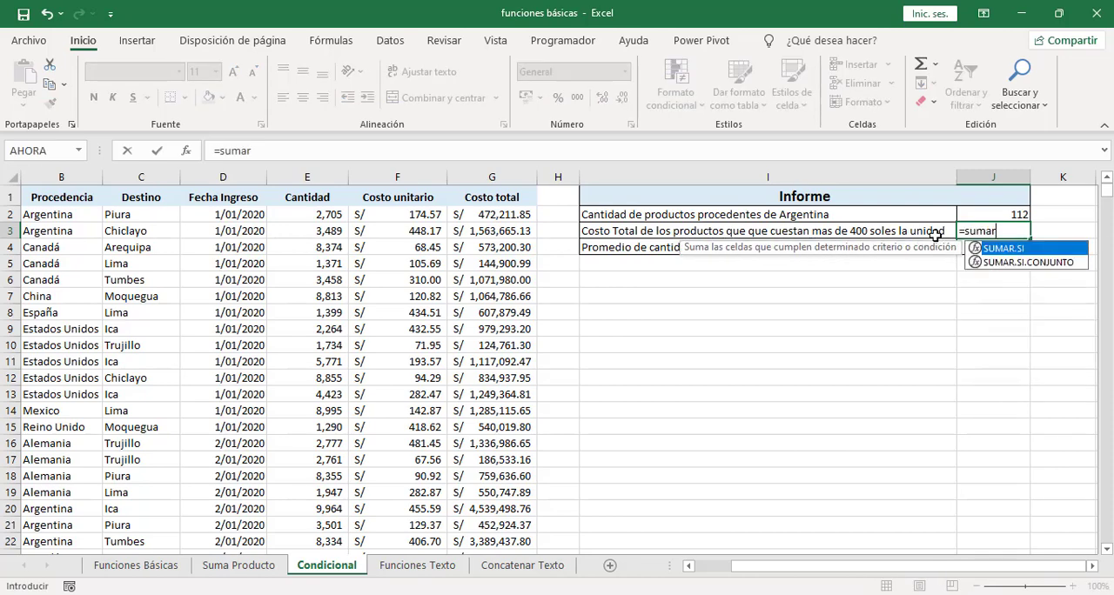
type(".si(")
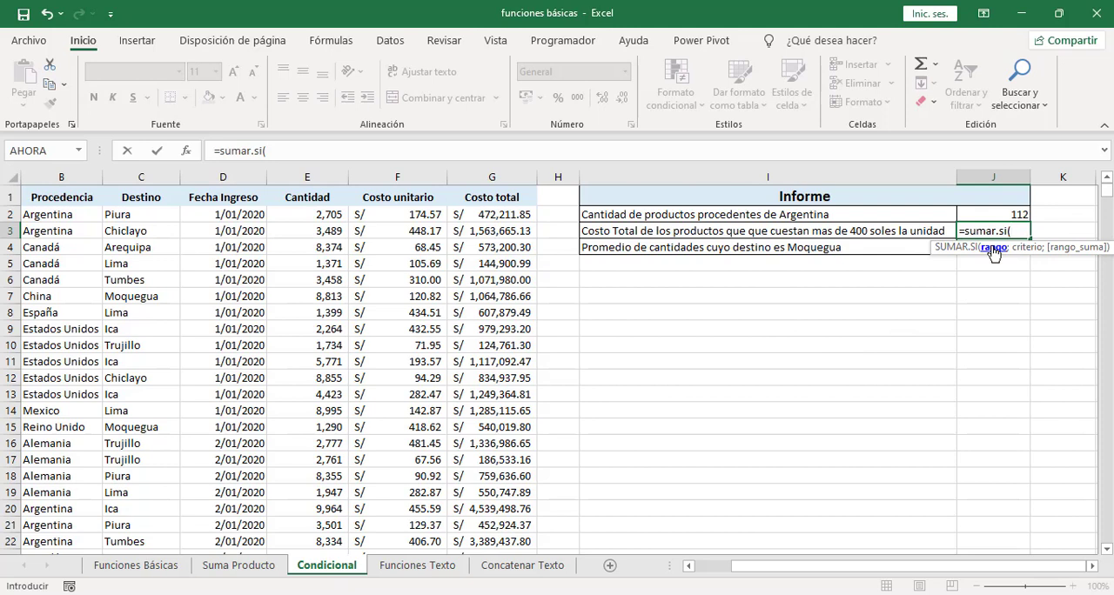
left_click(402, 214)
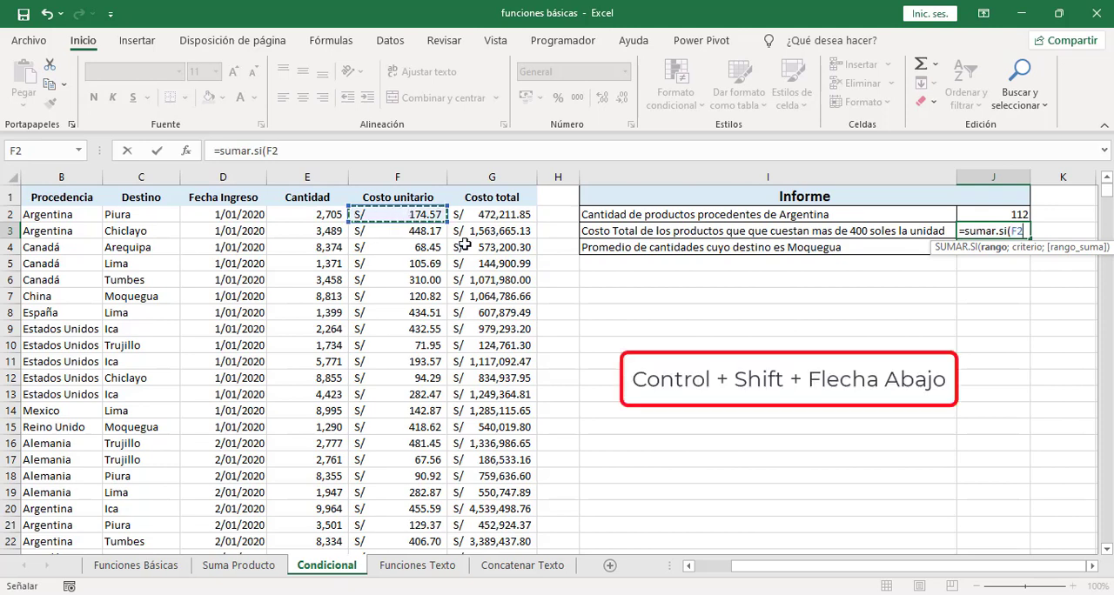
key("ctrl+shift+Down")
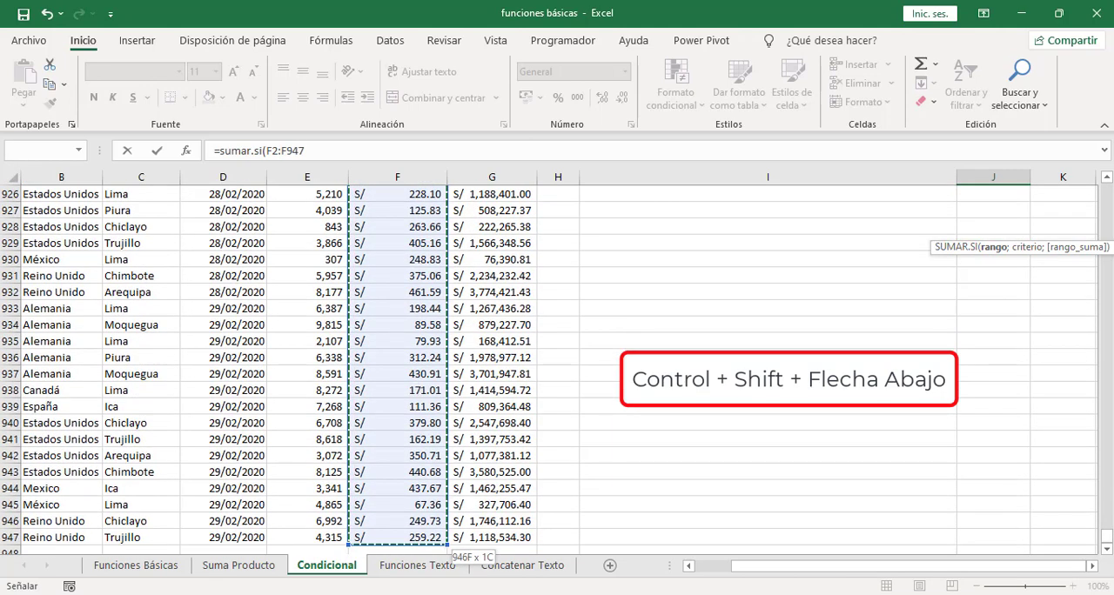
left_click_drag(1107, 537, 1106, 187)
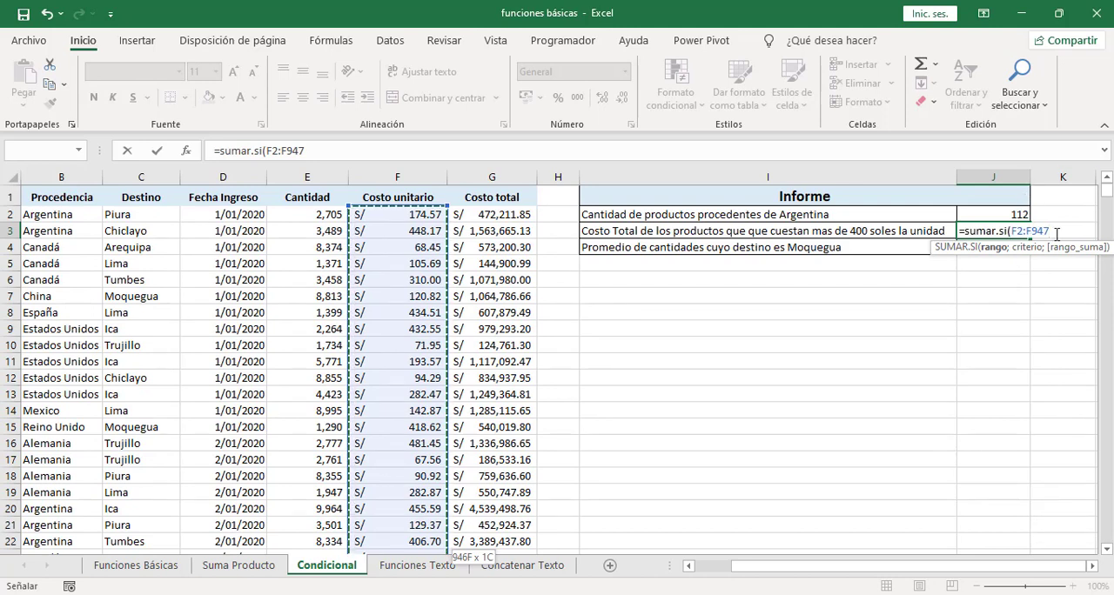
type(";\">")
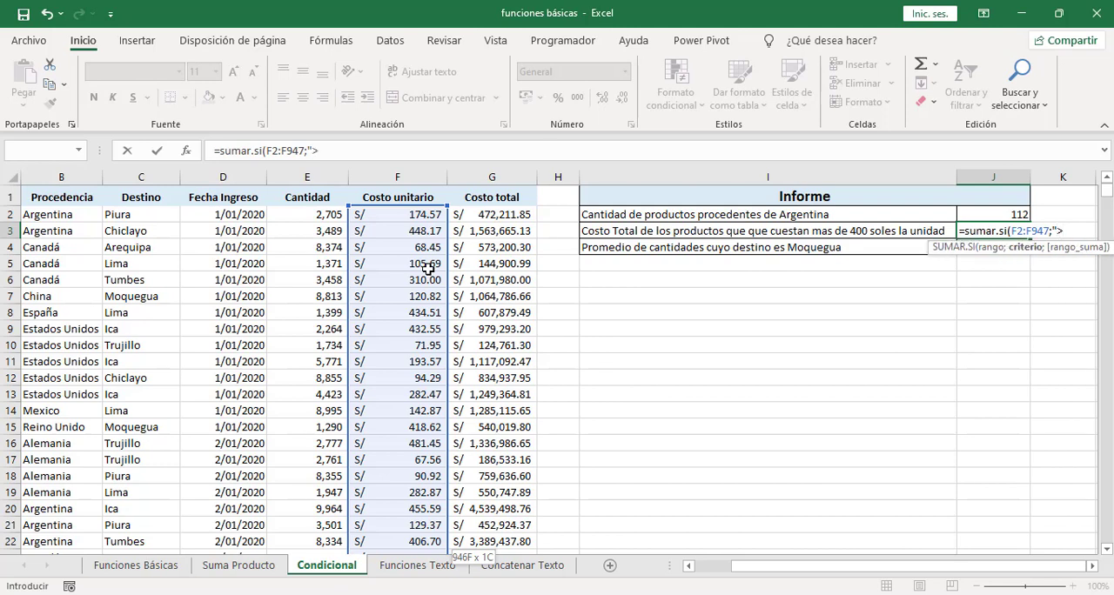
type("400\";")
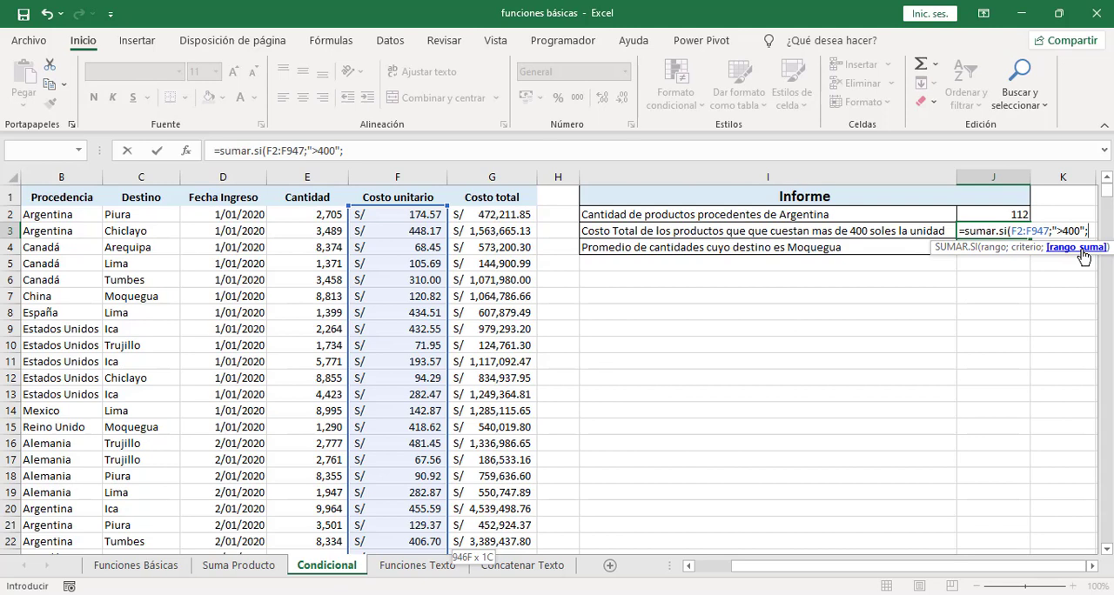
left_click(477, 217)
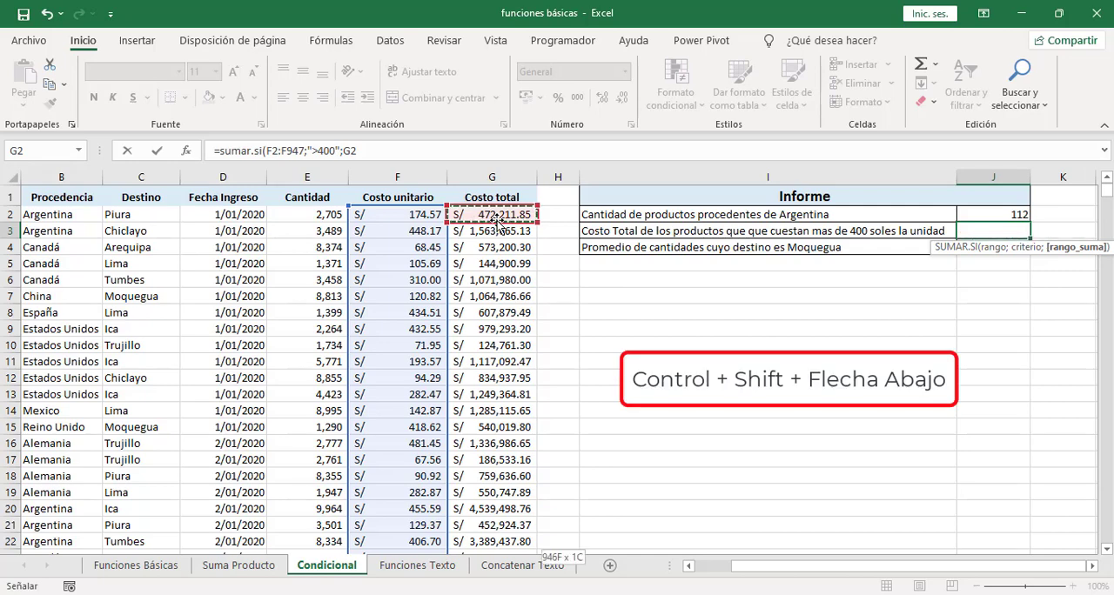
key("ctrl+shift+Down")
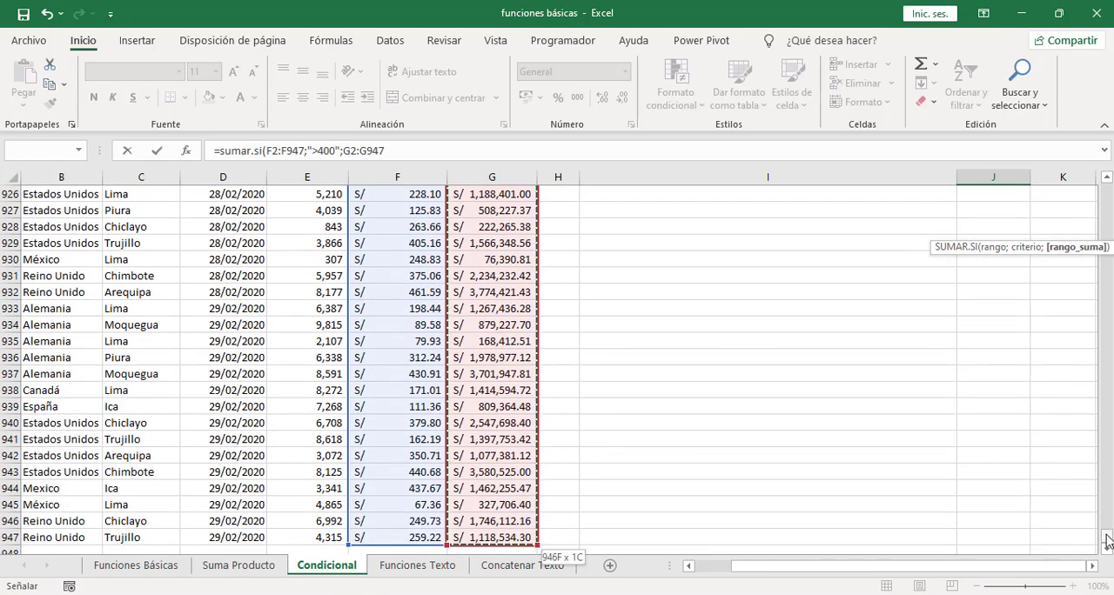
left_click_drag(1106, 536, 1092, 211)
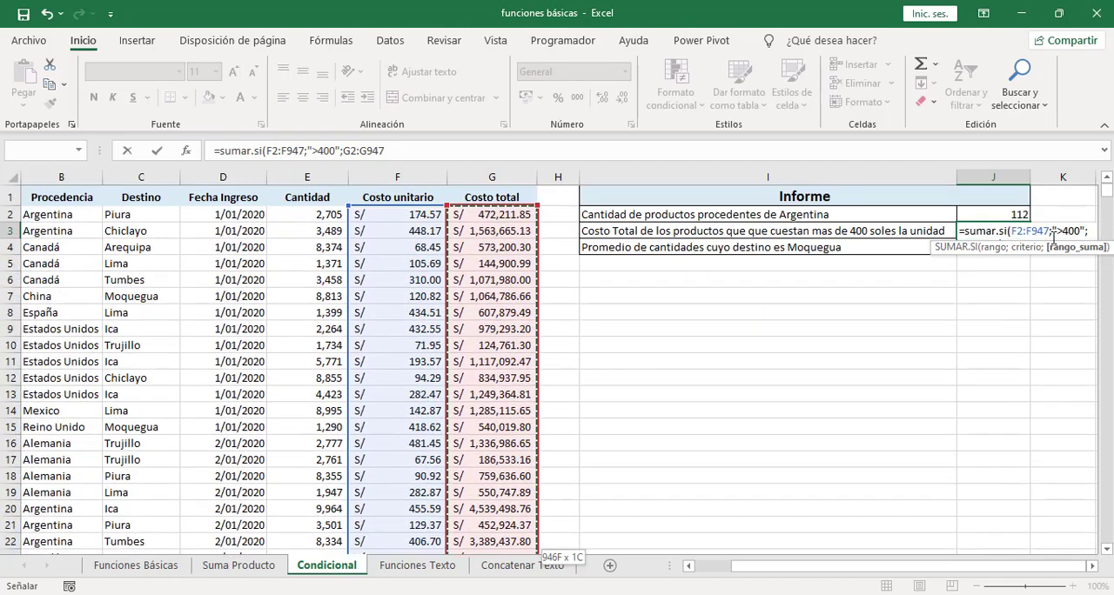
double_click(1092, 566)
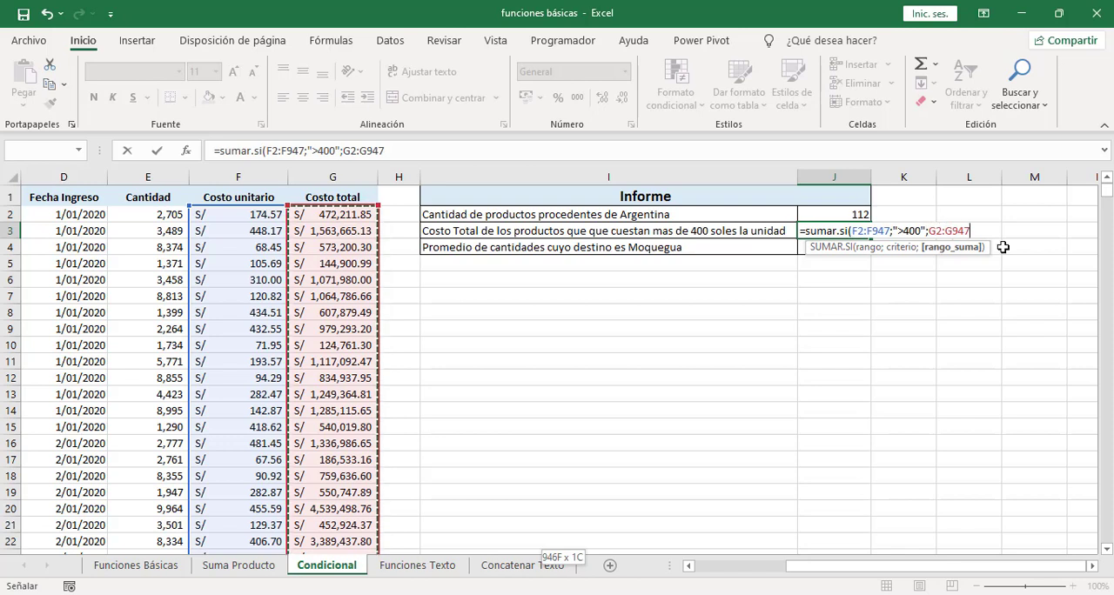
type(")")
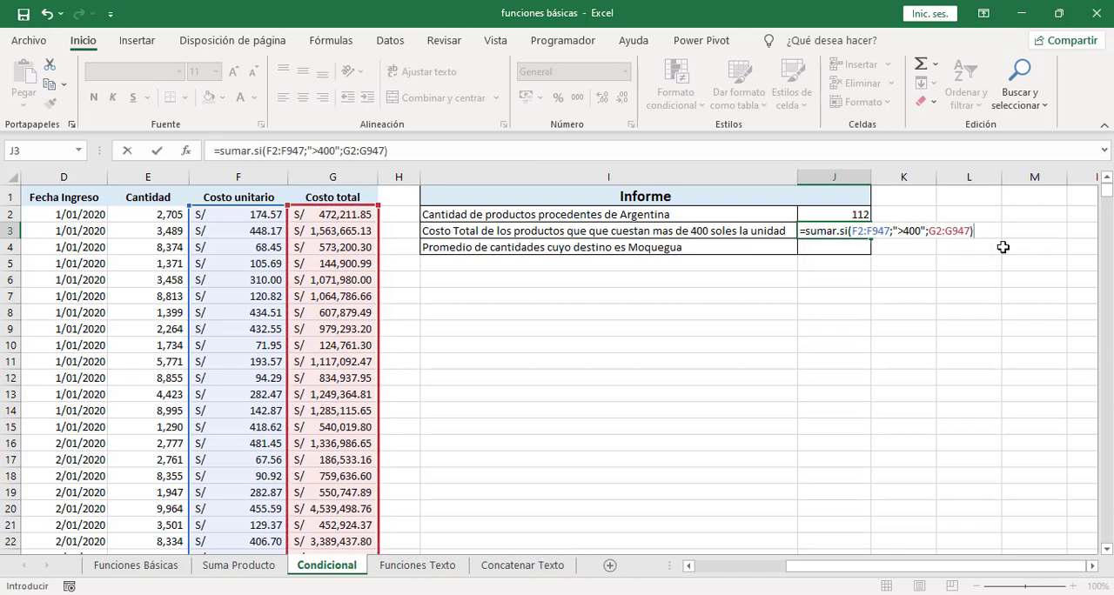
key("Return")
left_click(853, 228)
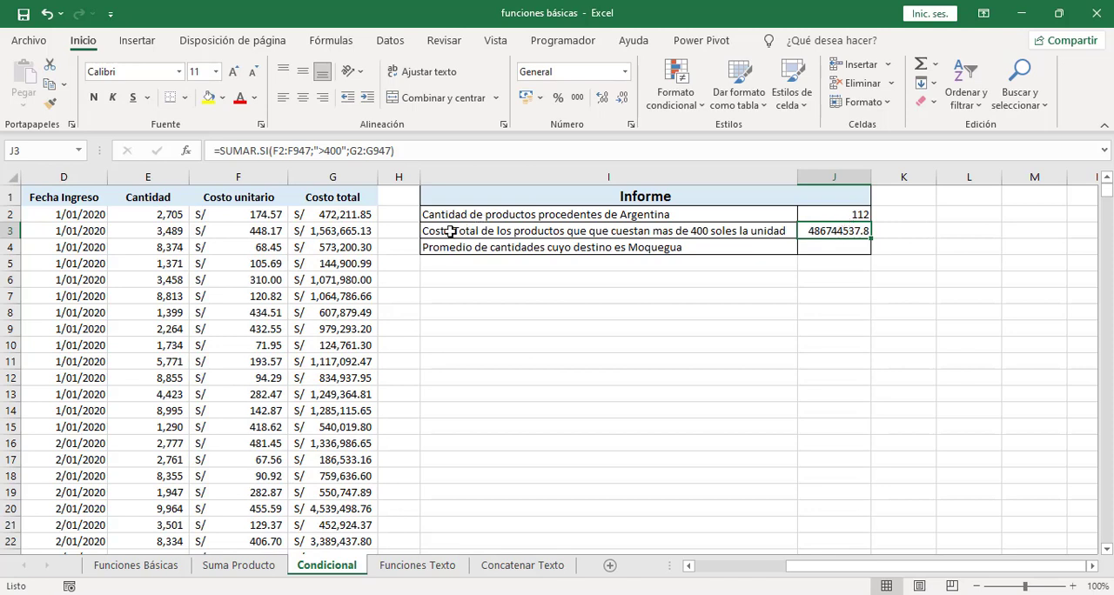
Step: Format the total cost in J3 as soles accounting currency without decimals, and widen column J to fit it
left_click(541, 102)
left_click(561, 117)
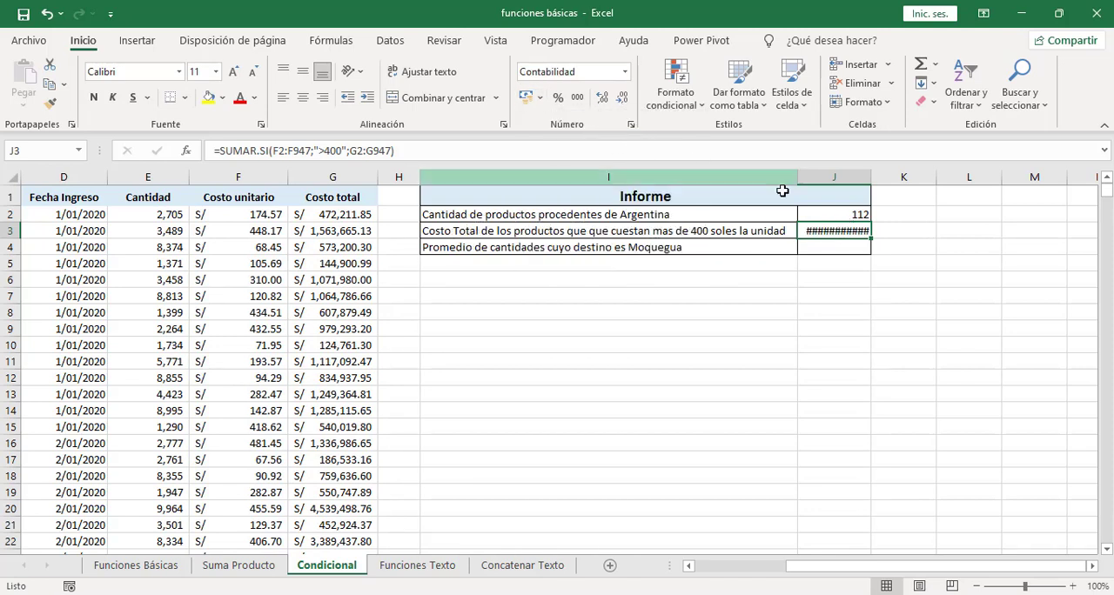
left_click_drag(870, 176, 905, 176)
left_click(622, 100)
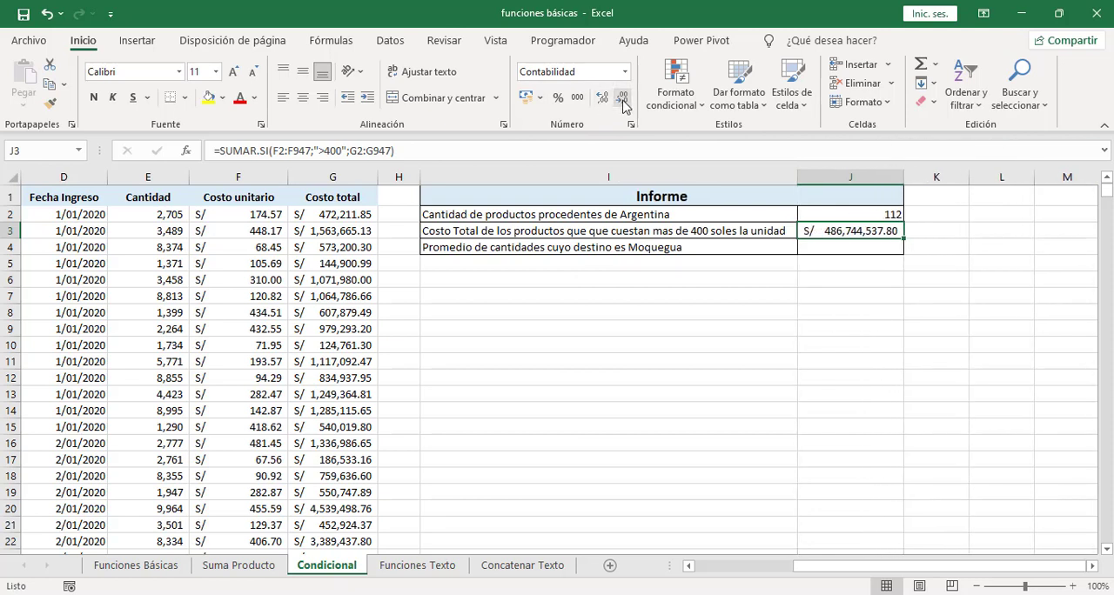
left_click(623, 100)
left_click(623, 100)
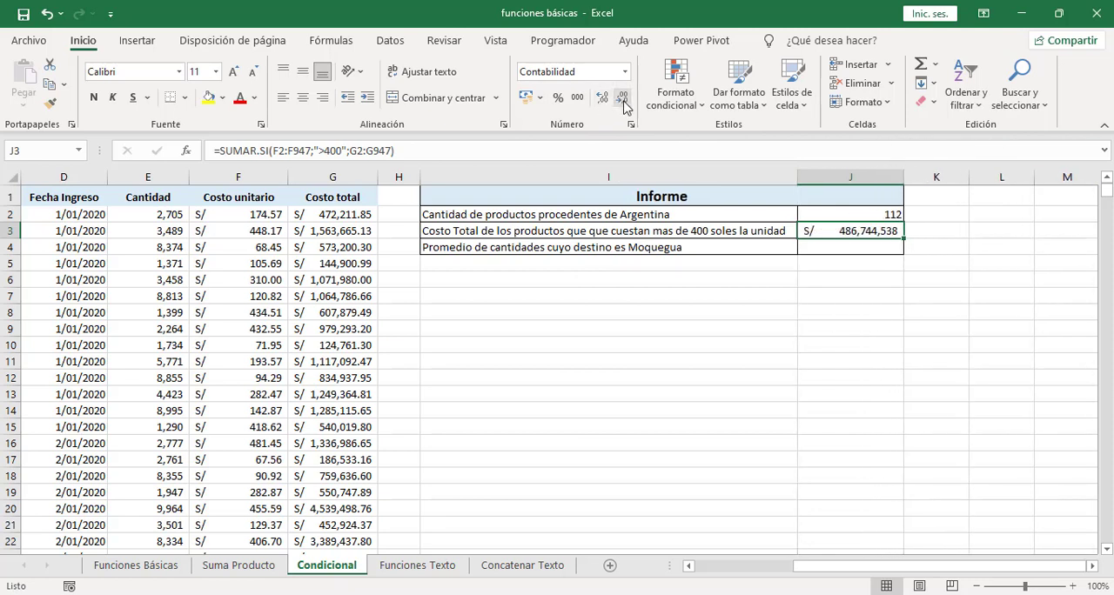
Step: Average the quantities whose destination is Moquegua in J4 with =PROMEDIO.SI(C2:C947;"Moquegua";E2:E947)
left_click(885, 249)
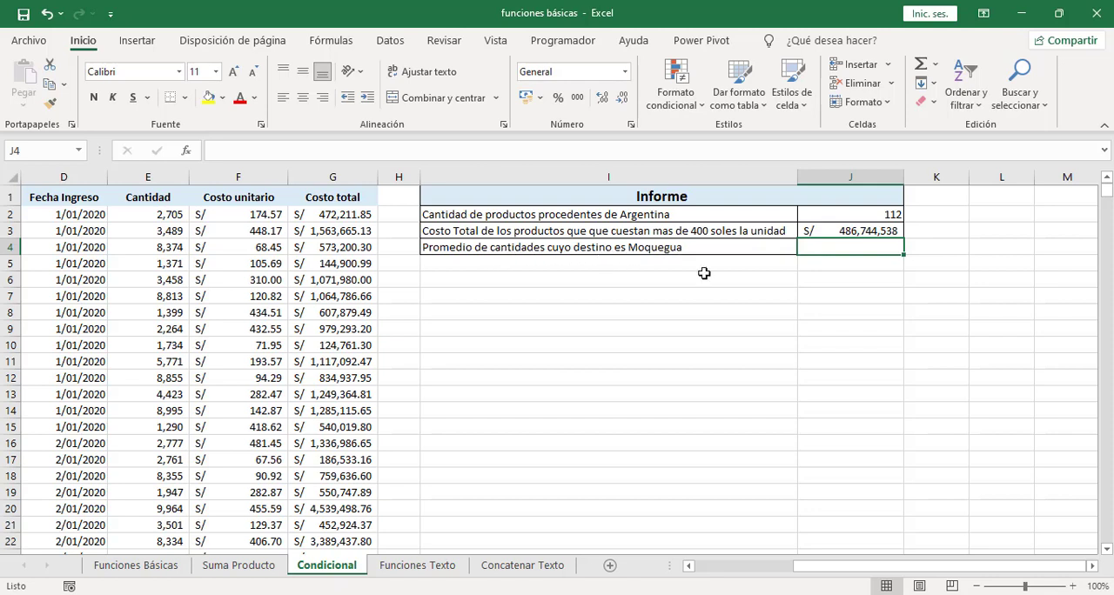
left_click_drag(905, 566, 827, 580)
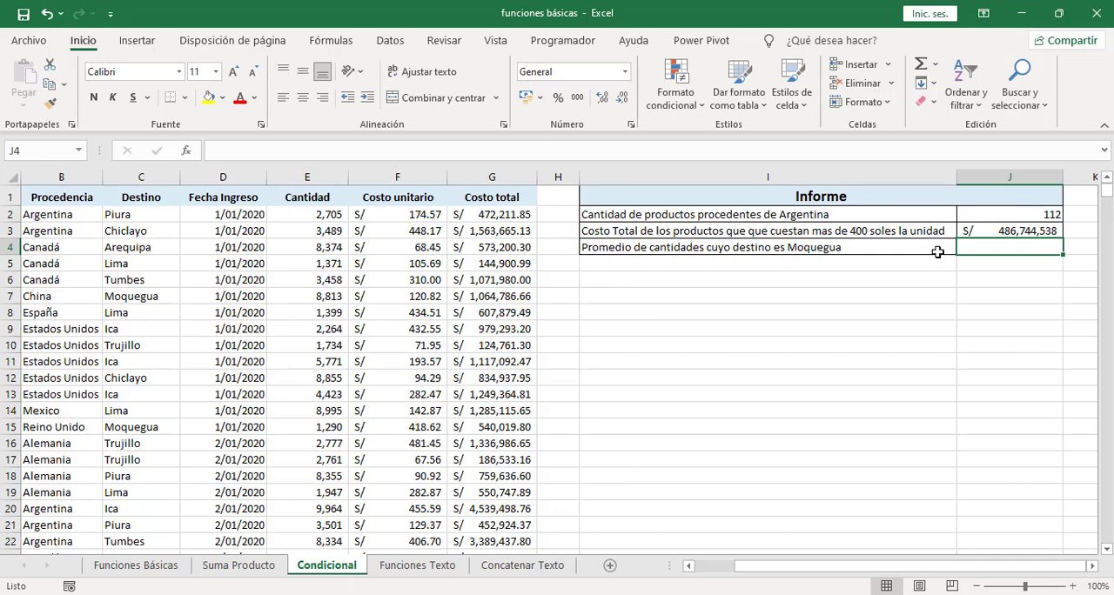
type("=promed")
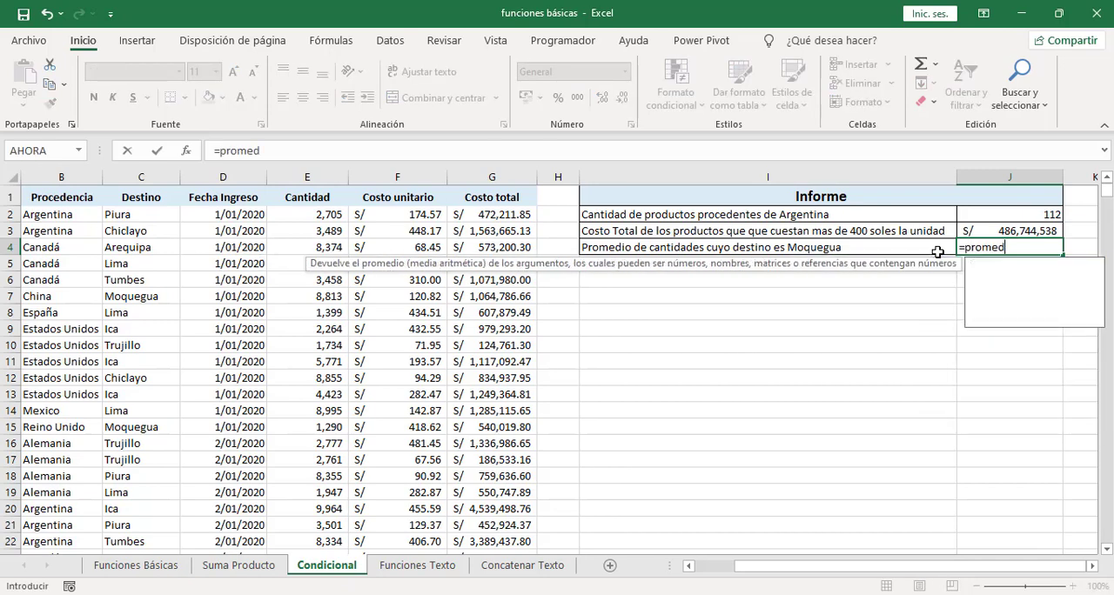
type("io.si(")
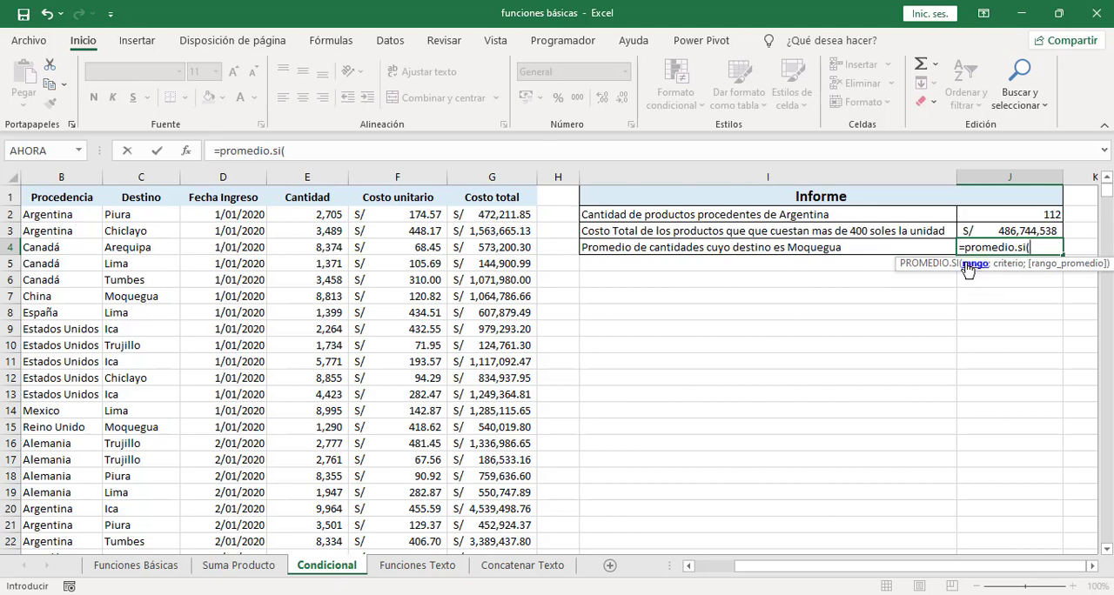
left_click(125, 216)
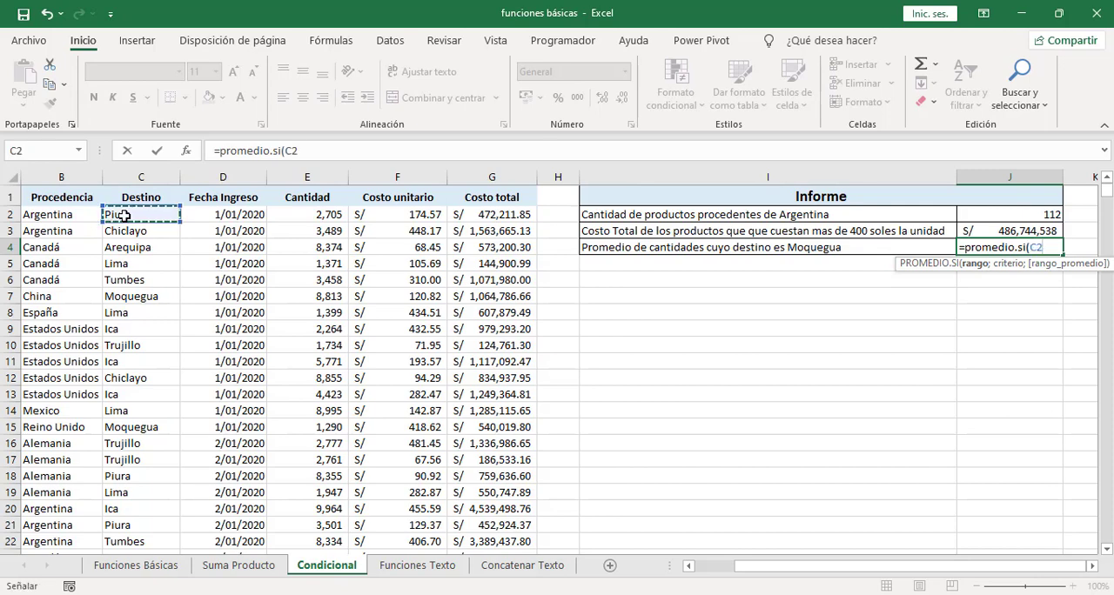
key("ctrl+shift+Down")
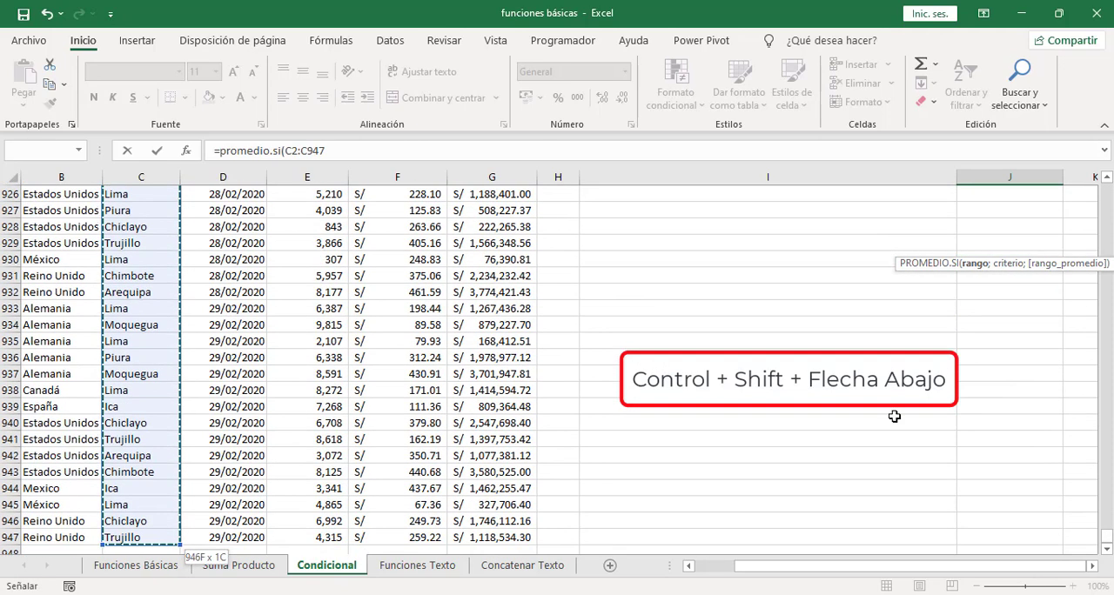
left_click_drag(1106, 535, 1106, 190)
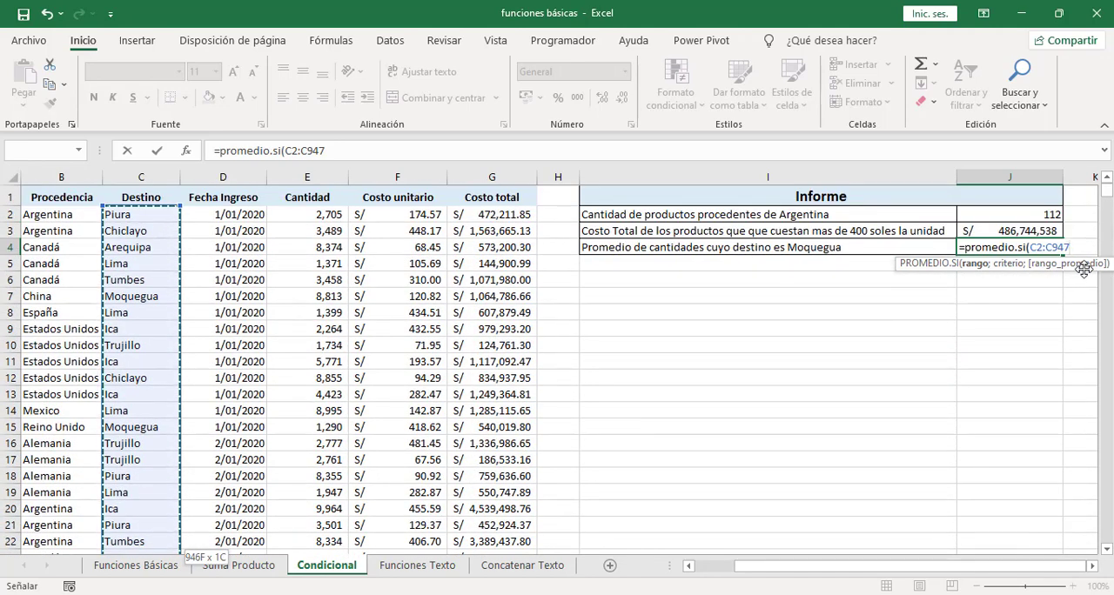
type(";")
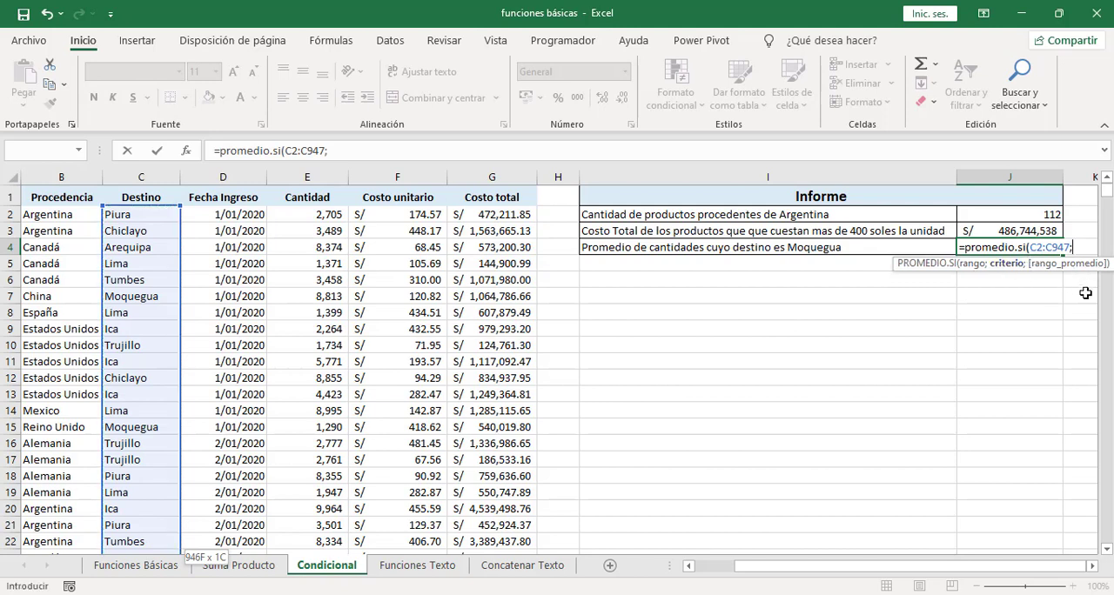
type("\"Moquegua")
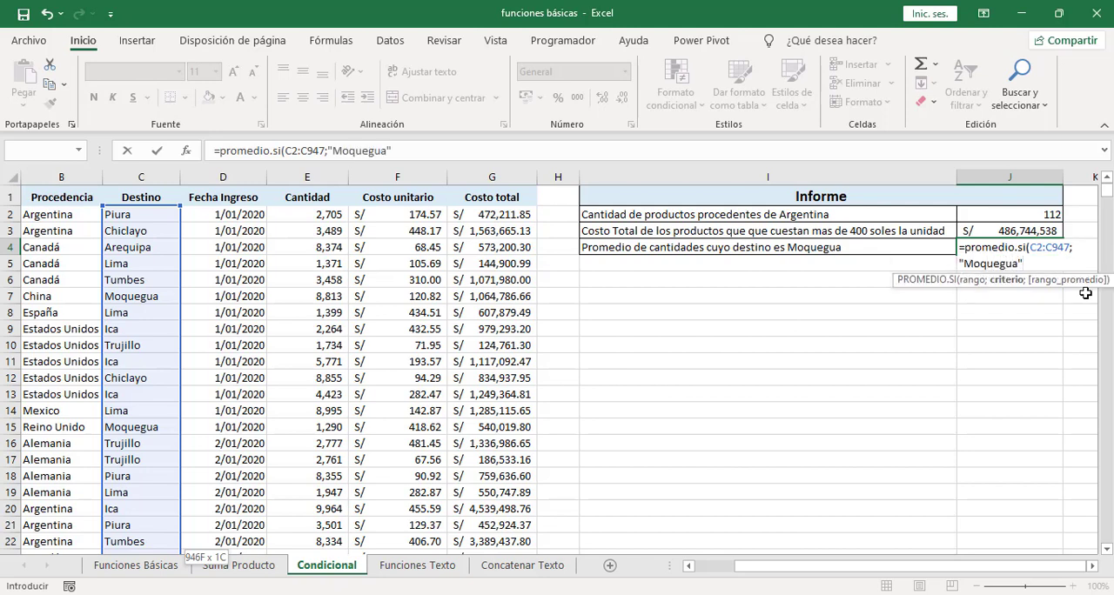
type("\";")
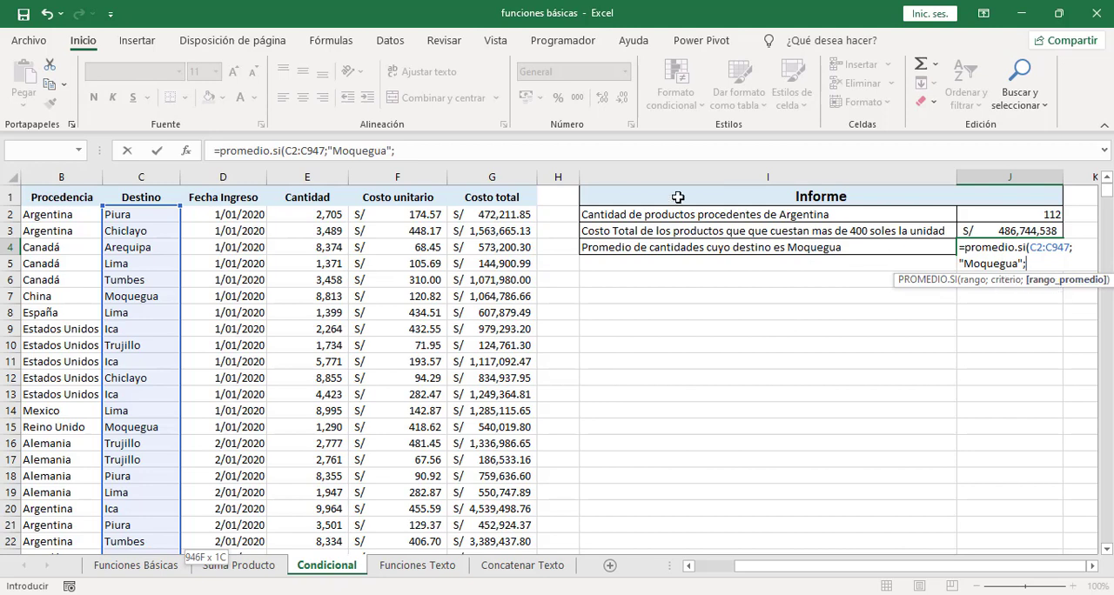
left_click(316, 215)
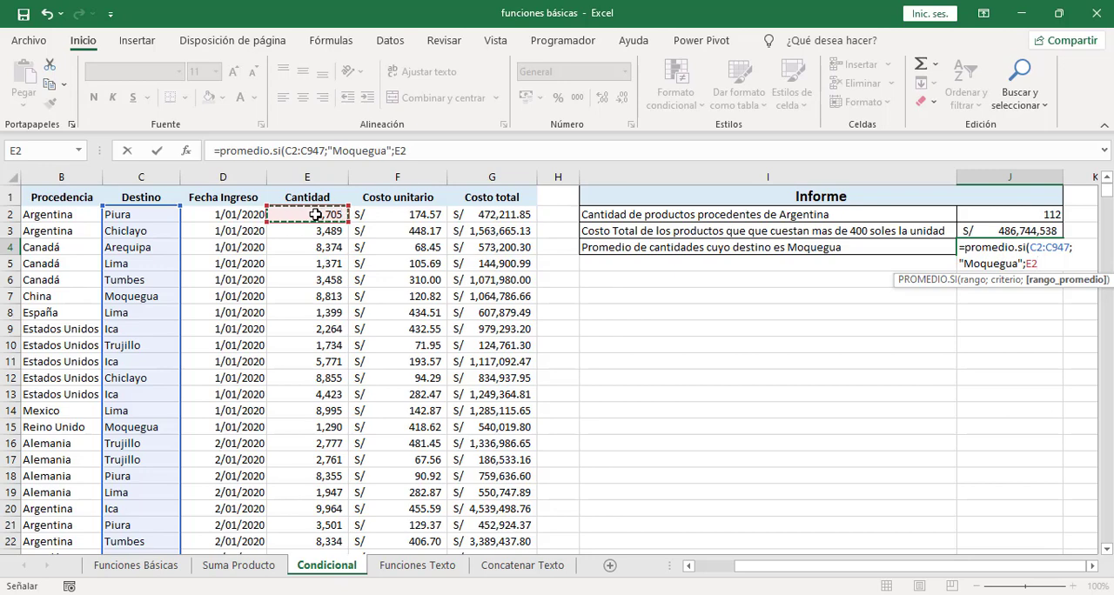
key("ctrl+shift+Down")
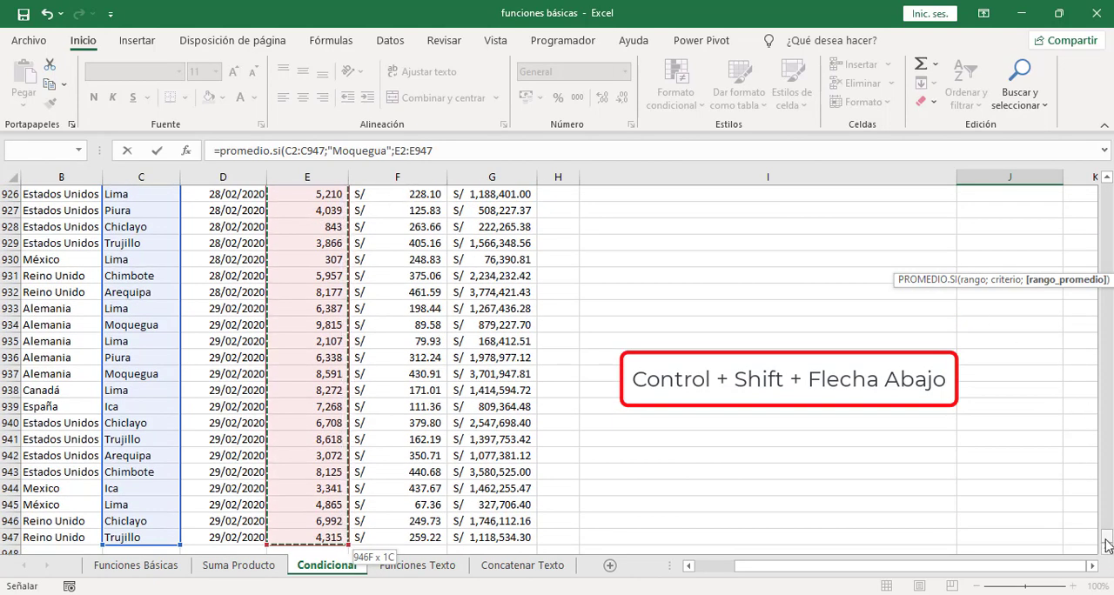
left_click_drag(1107, 538, 1106, 190)
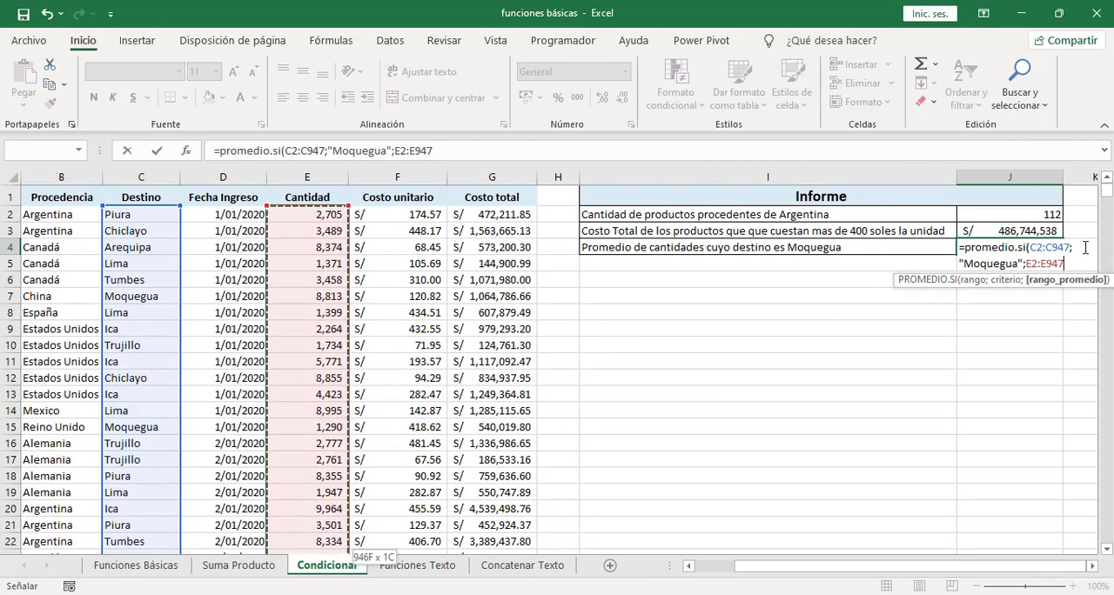
type(")")
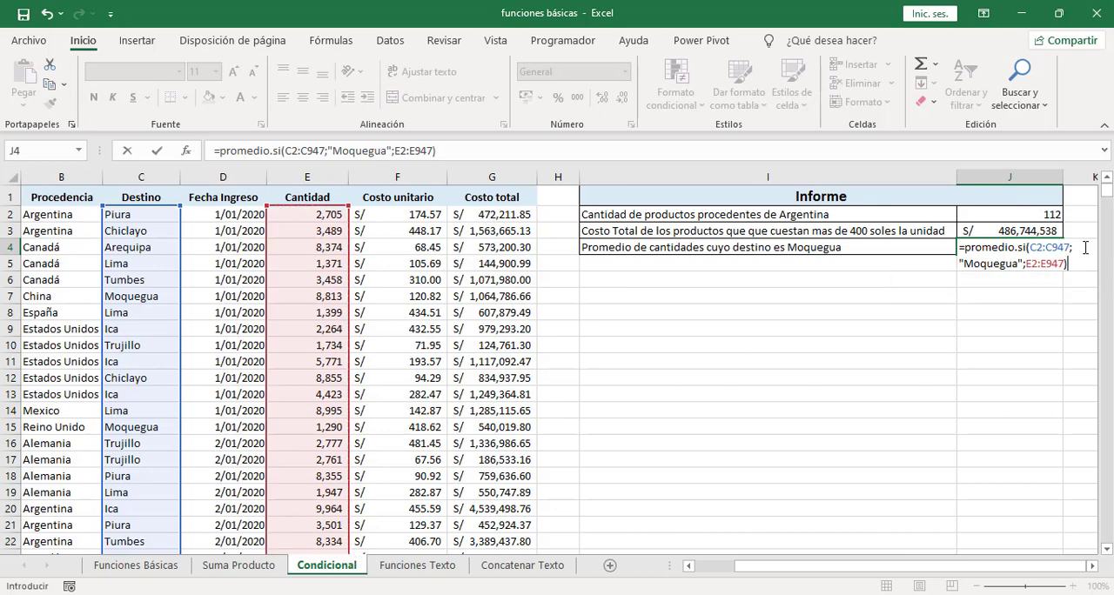
key("Return")
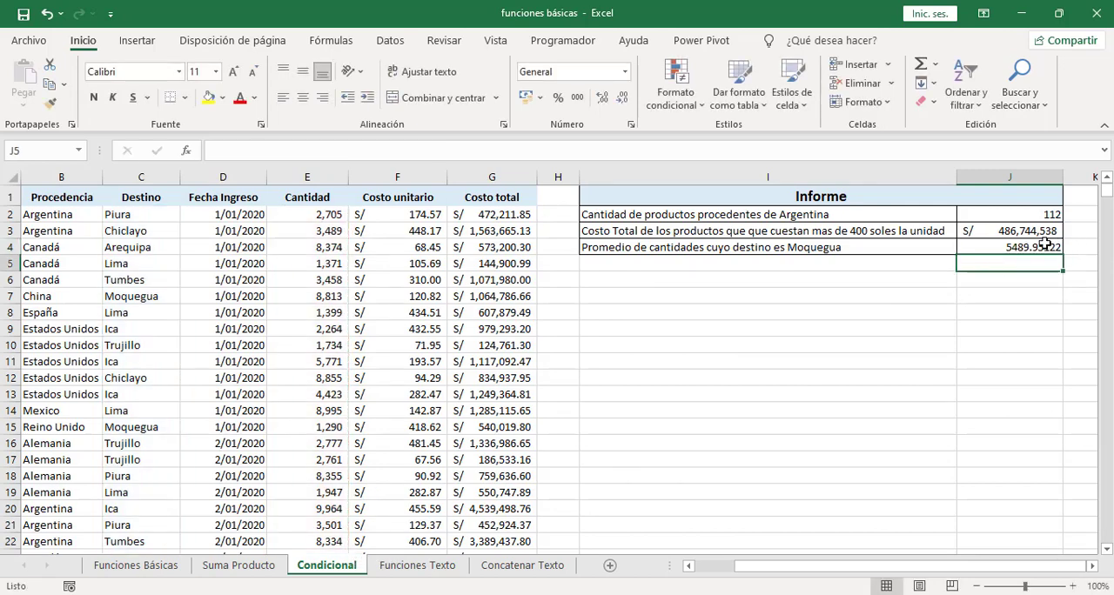
Step: Reduce the number of decimals displayed for the Moquegua average in J4
left_click(1044, 244)
left_click(601, 96)
left_click(622, 96)
left_click(623, 97)
left_click(623, 97)
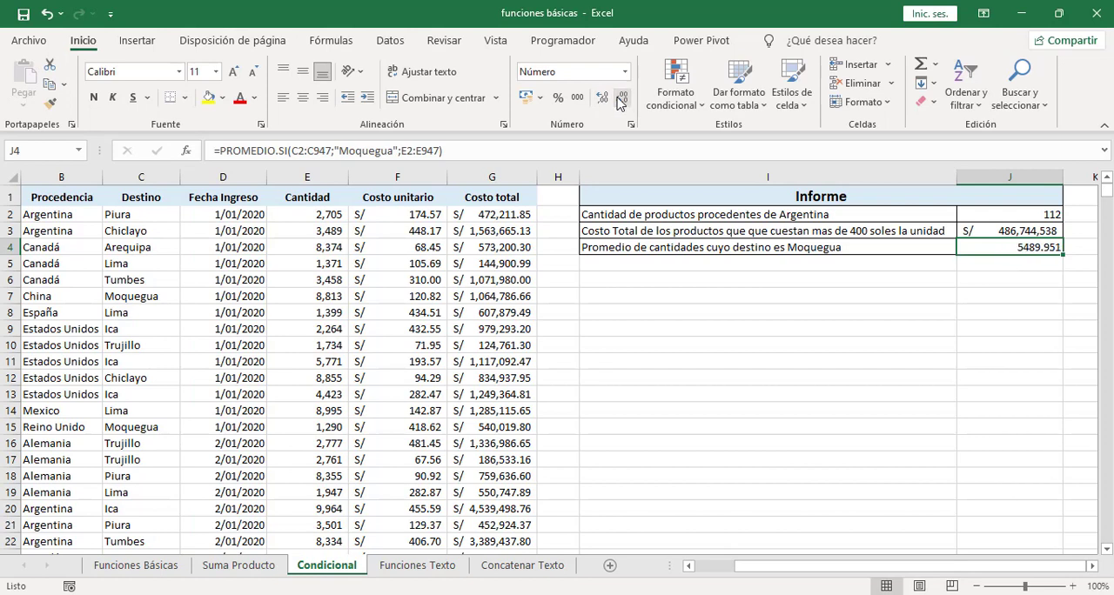
left_click(622, 97)
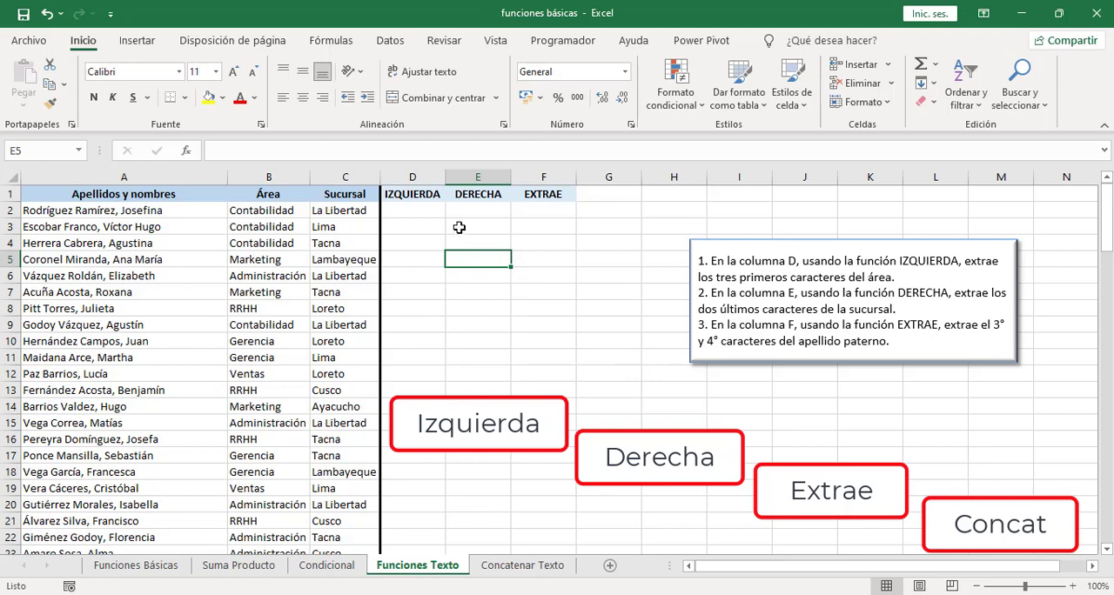
Step: On the Funciones Texto sheet, extract the first three characters of the Área in D2 with =IZQUIERDA(B2;3) and fill it down column D
left_click(408, 210)
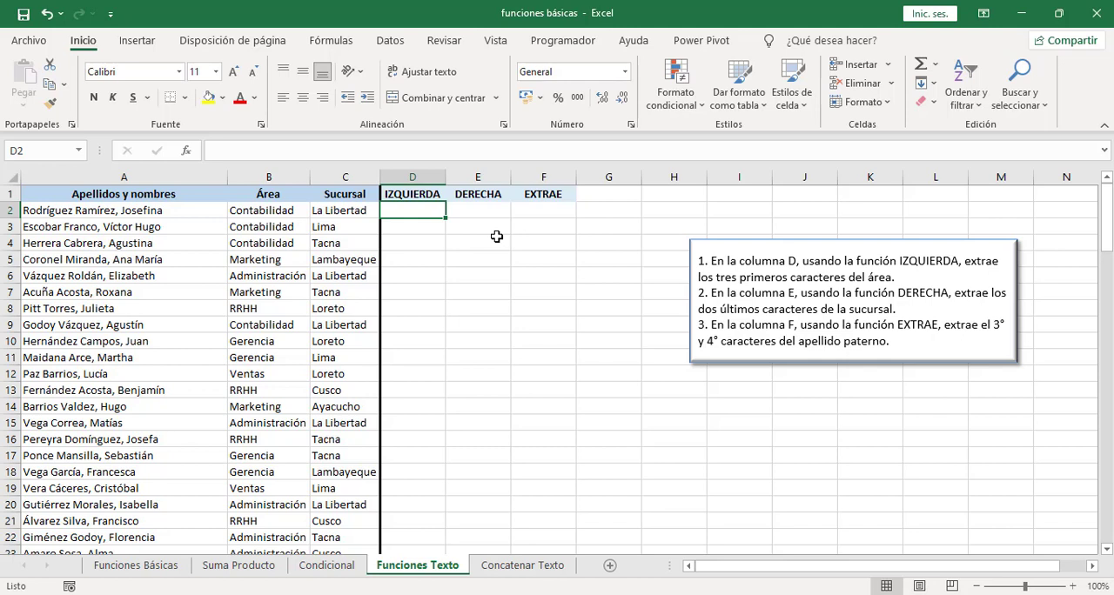
type("=izquierda")
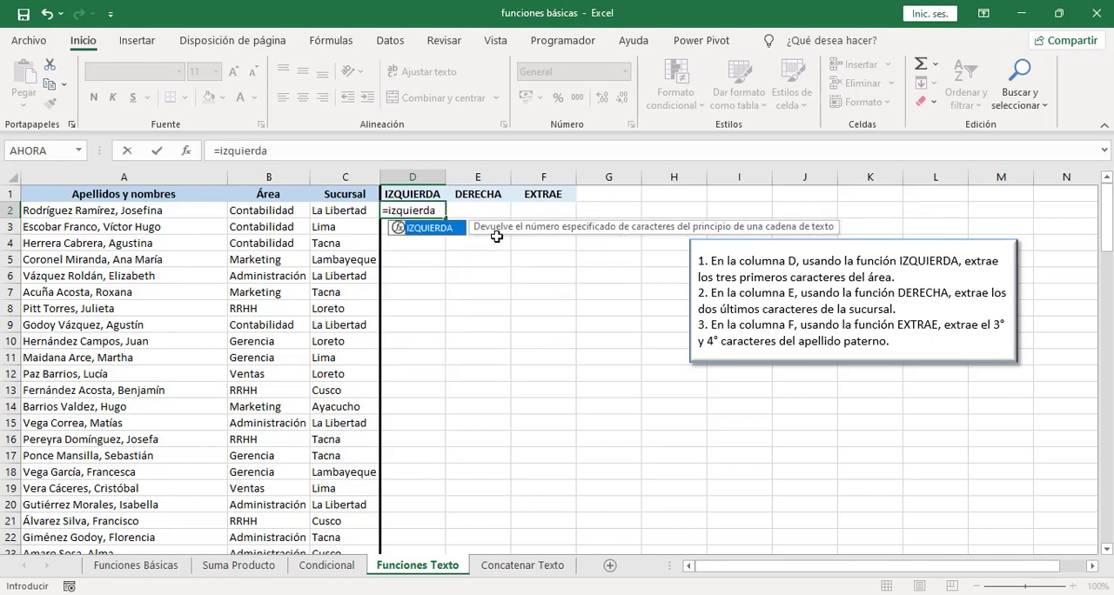
type("(")
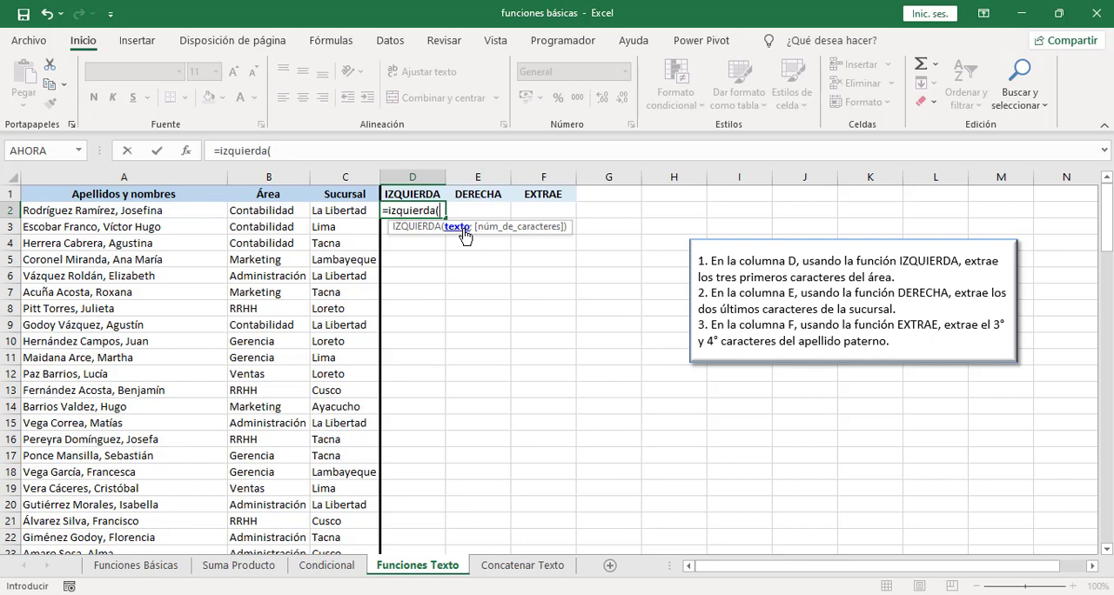
left_click(280, 210)
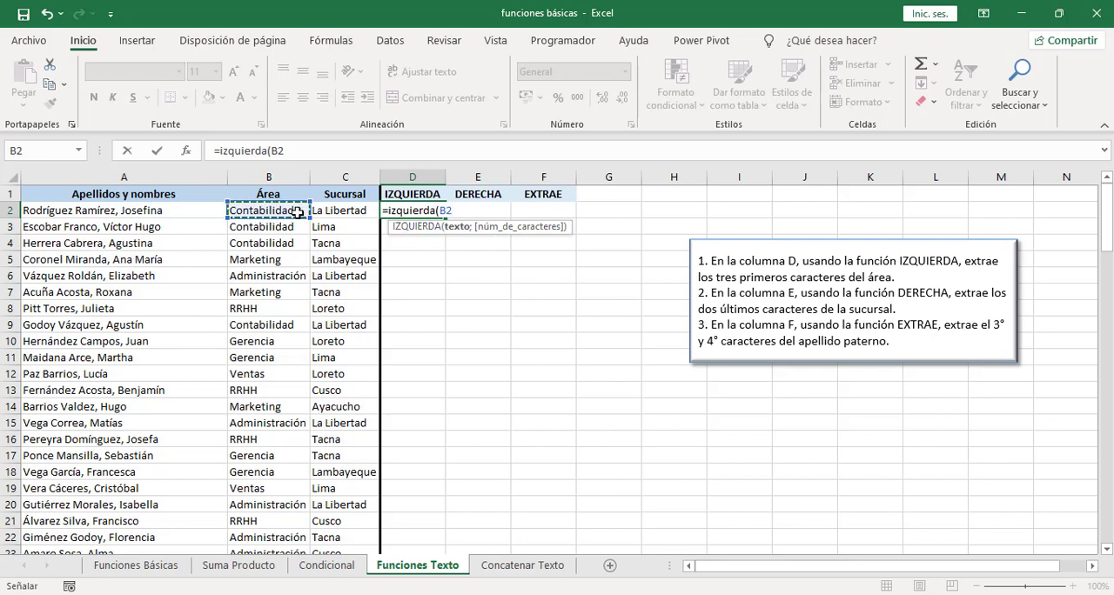
type(";")
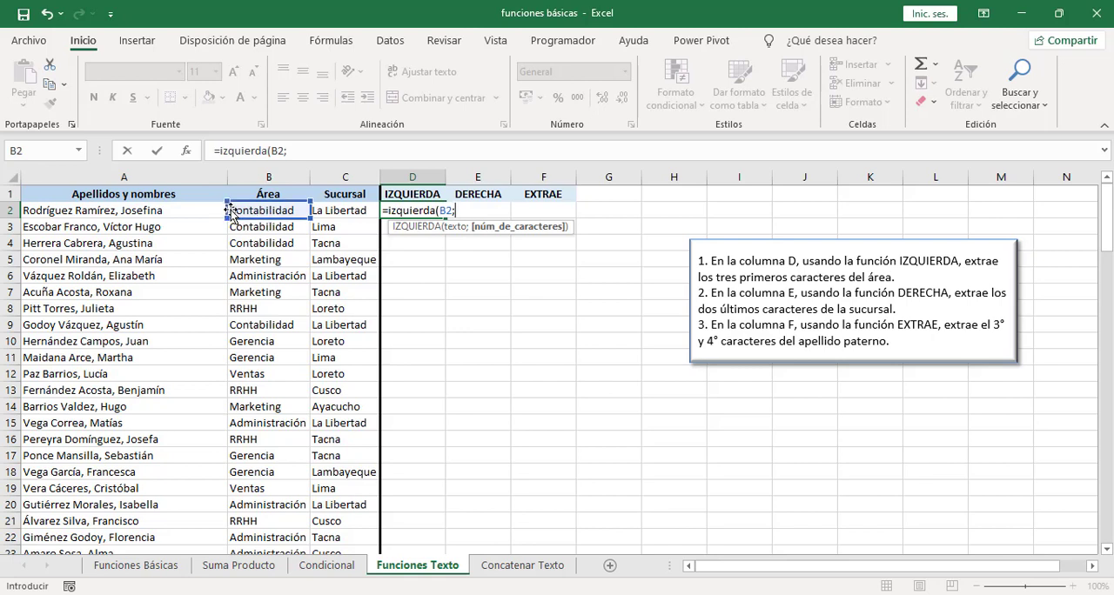
type("2")
key("BackSpace")
type("3)")
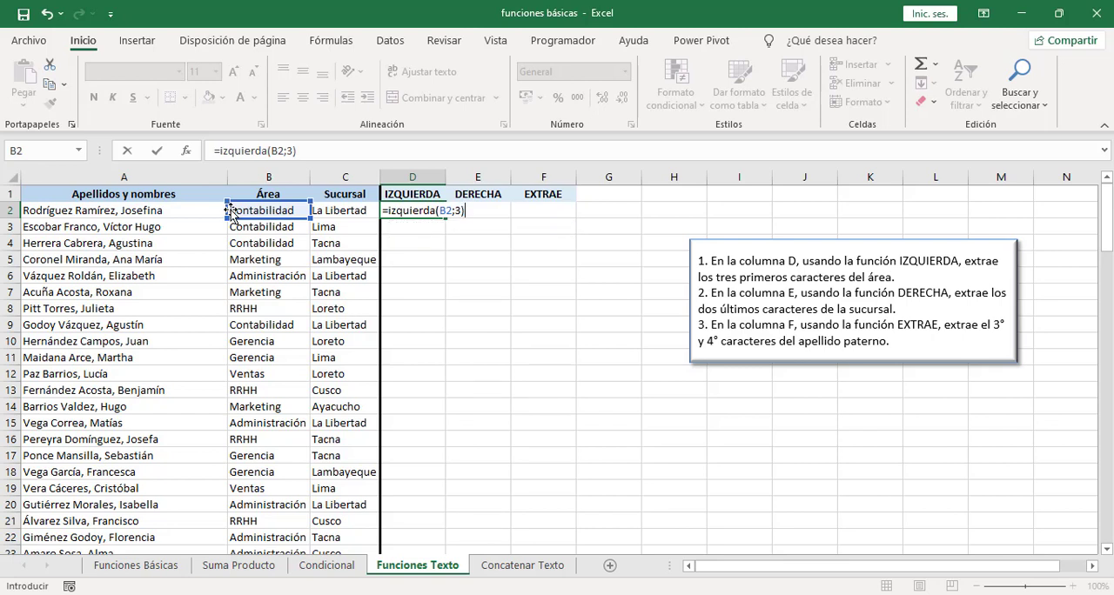
key("Return")
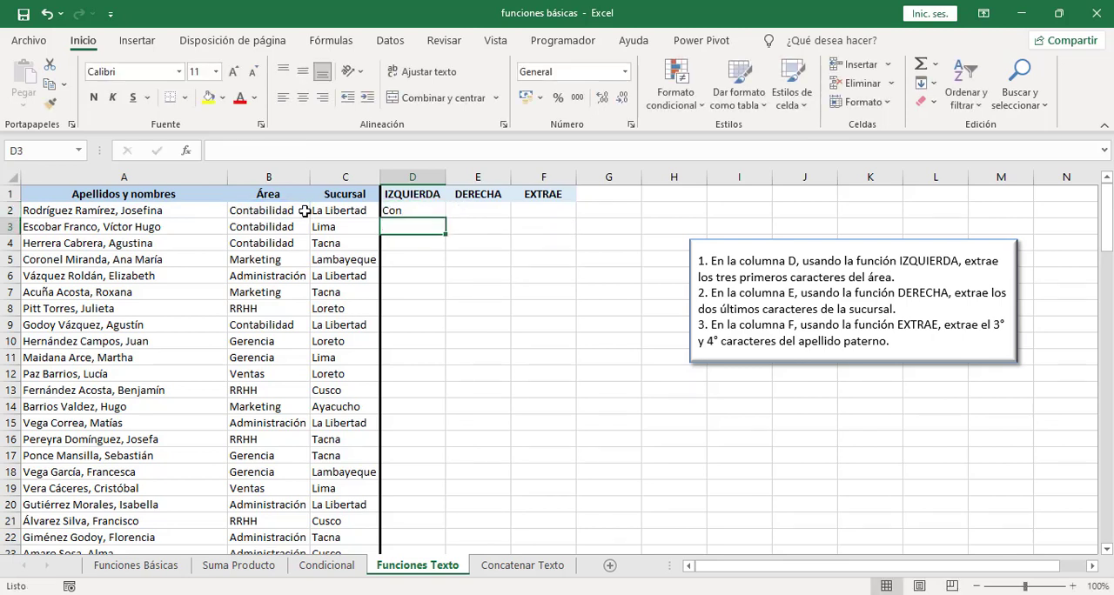
left_click(406, 209)
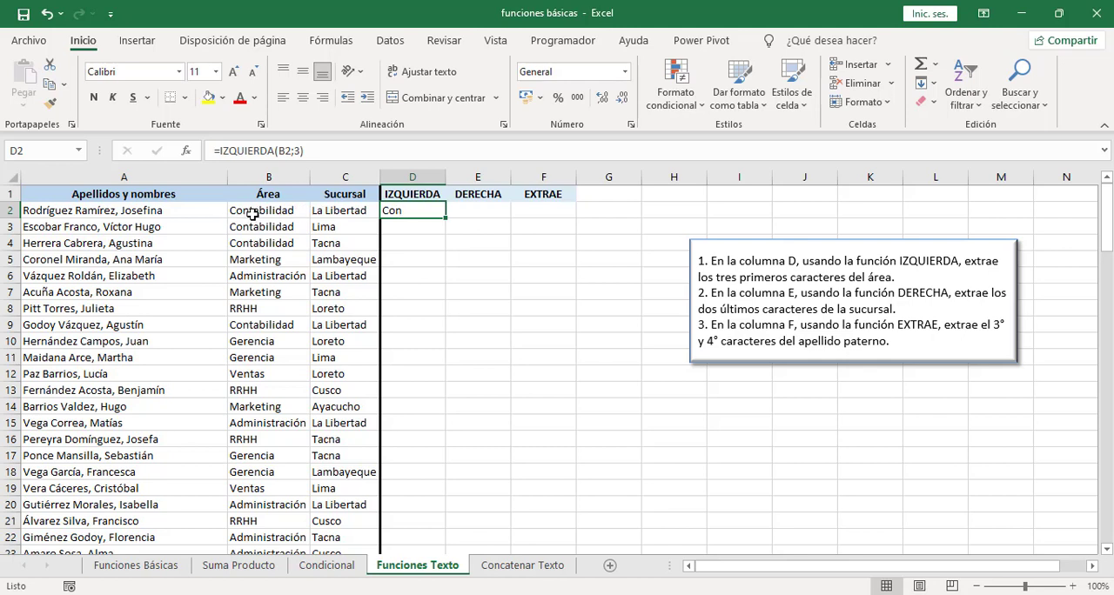
double_click(446, 219)
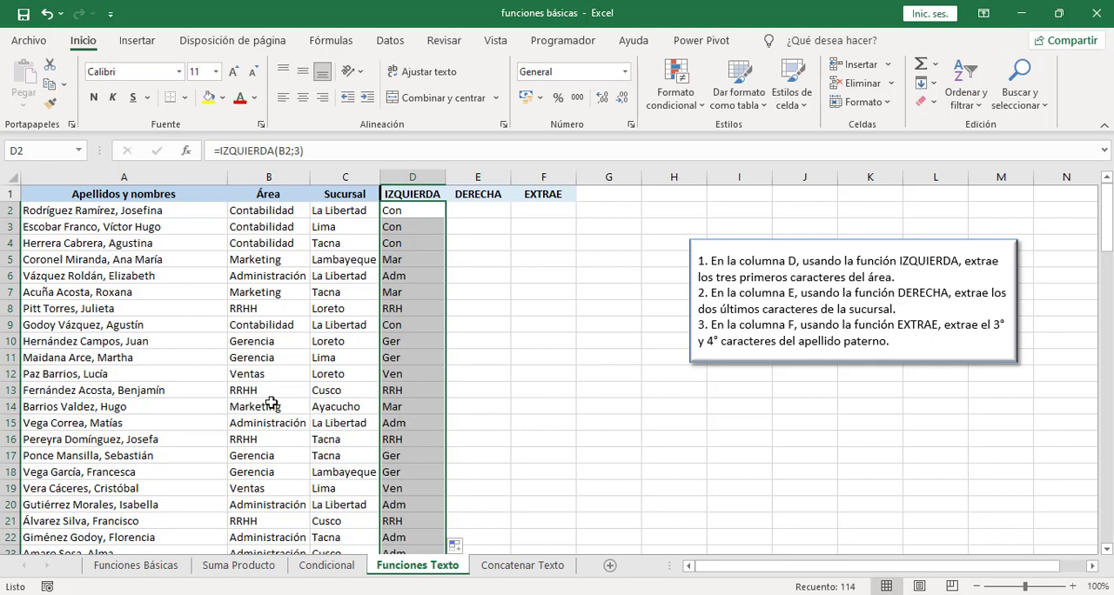
Step: Extract the last two characters of the Sucursal in E2 with =DERECHA(C2;2) and fill it down column E
left_click(463, 220)
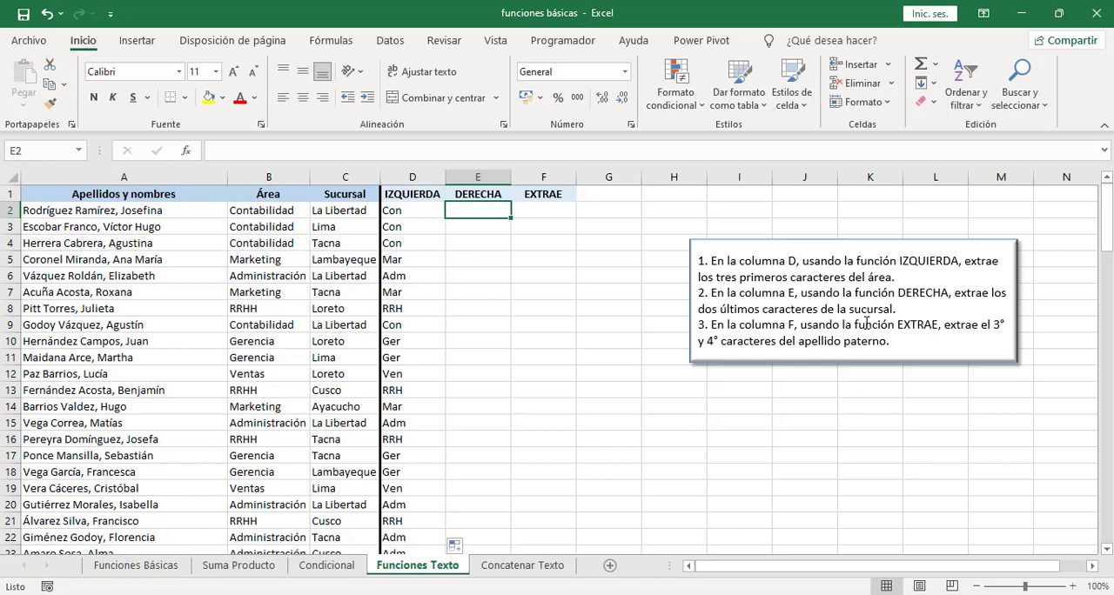
type("=")
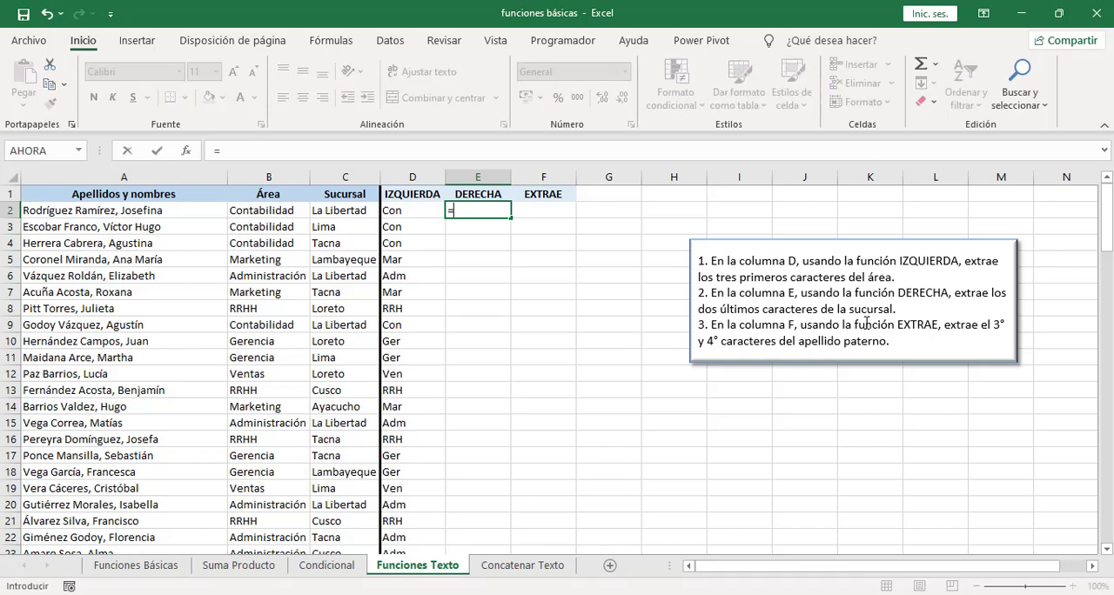
type("derecha")
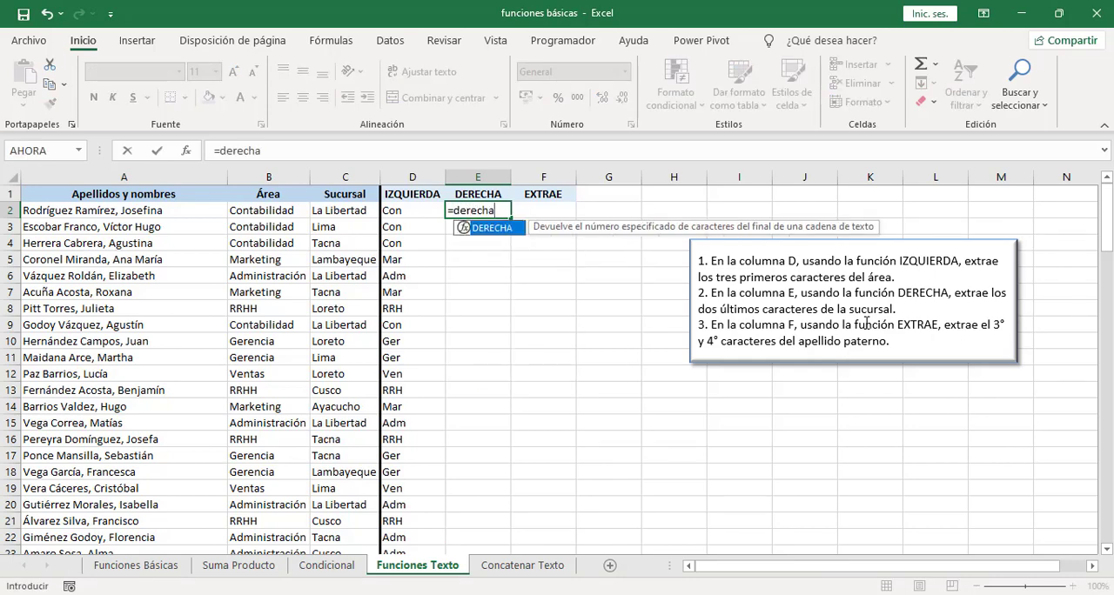
type("(")
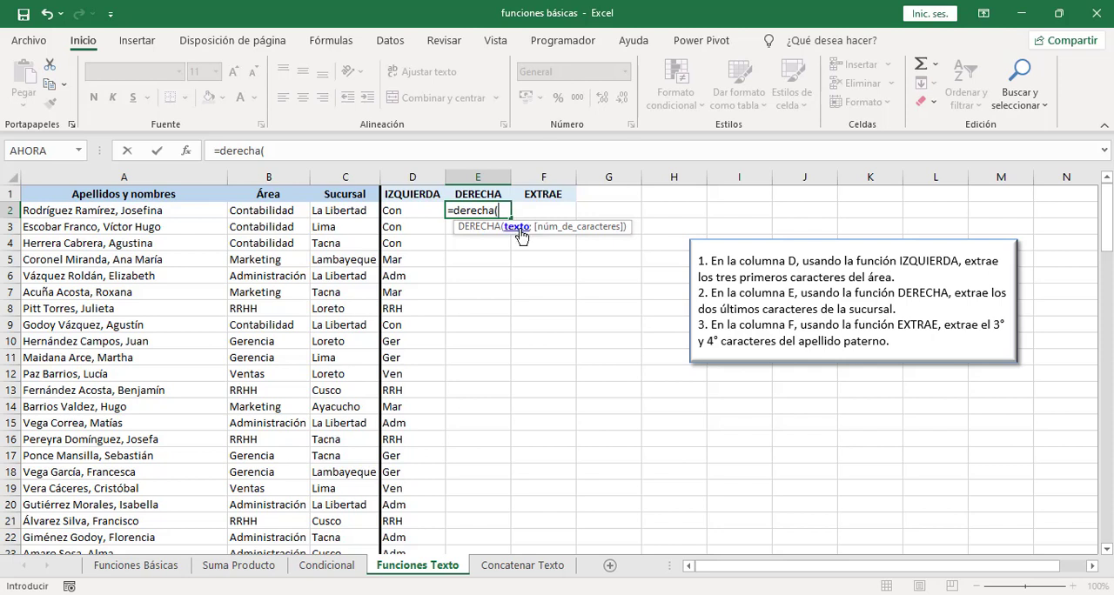
left_click(325, 211)
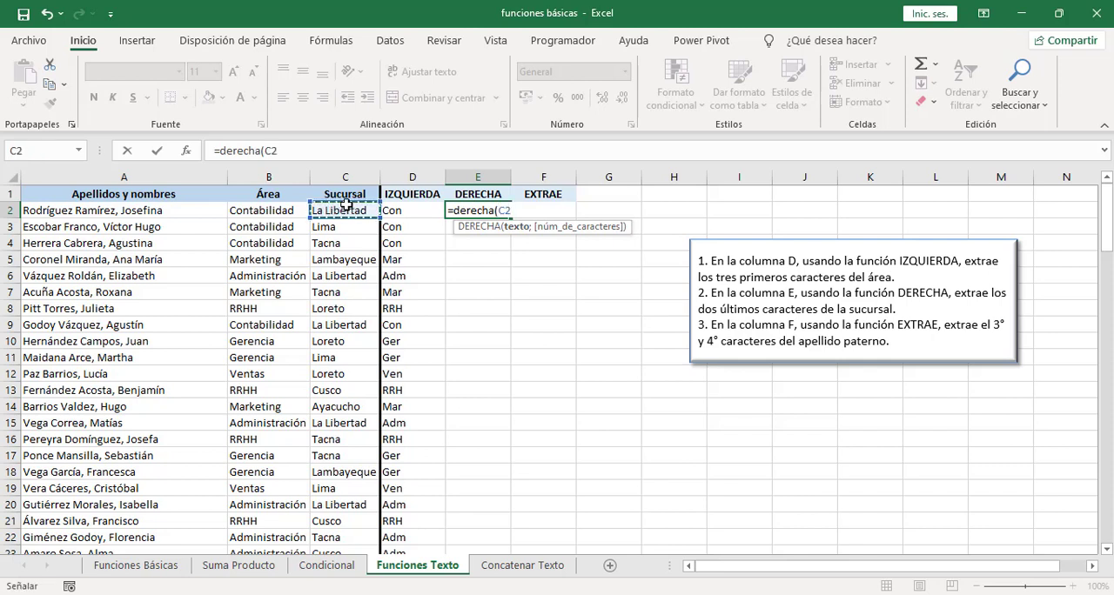
type(";")
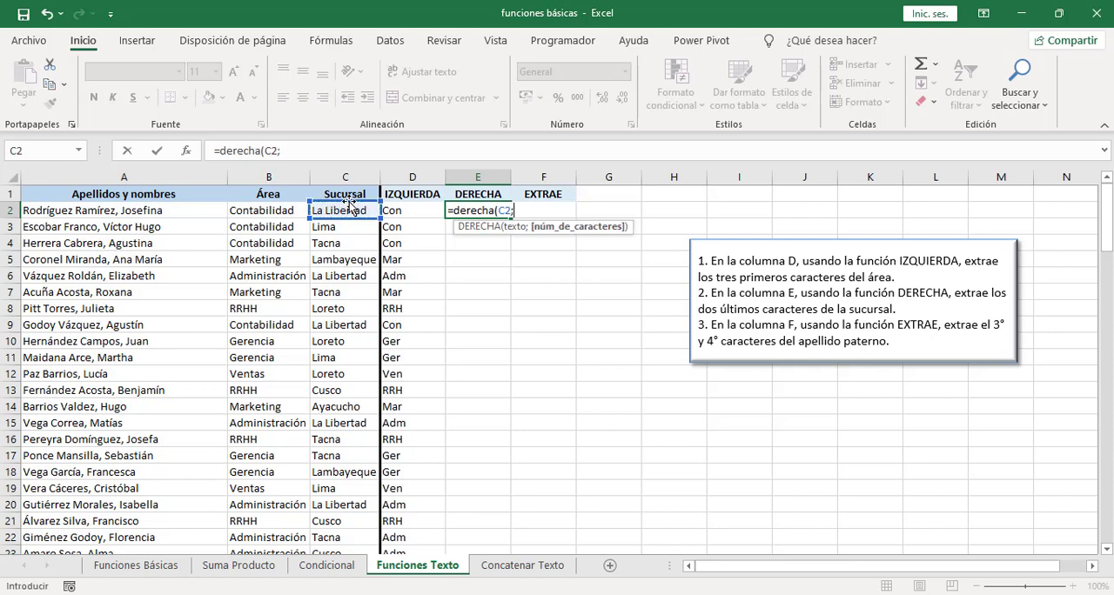
type("2")
type(")")
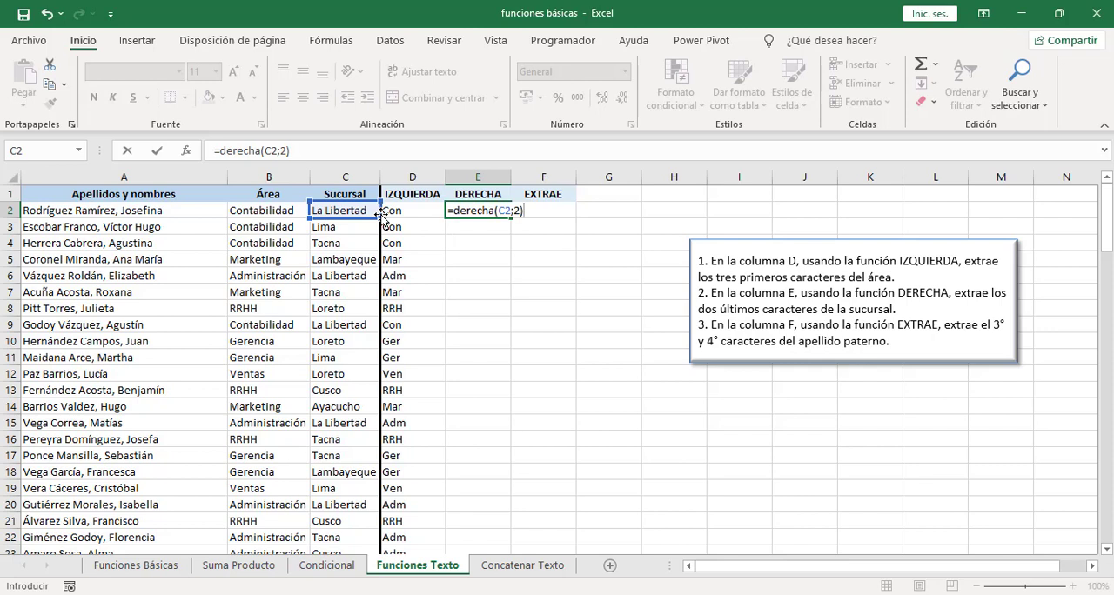
key("Return")
left_click(461, 213)
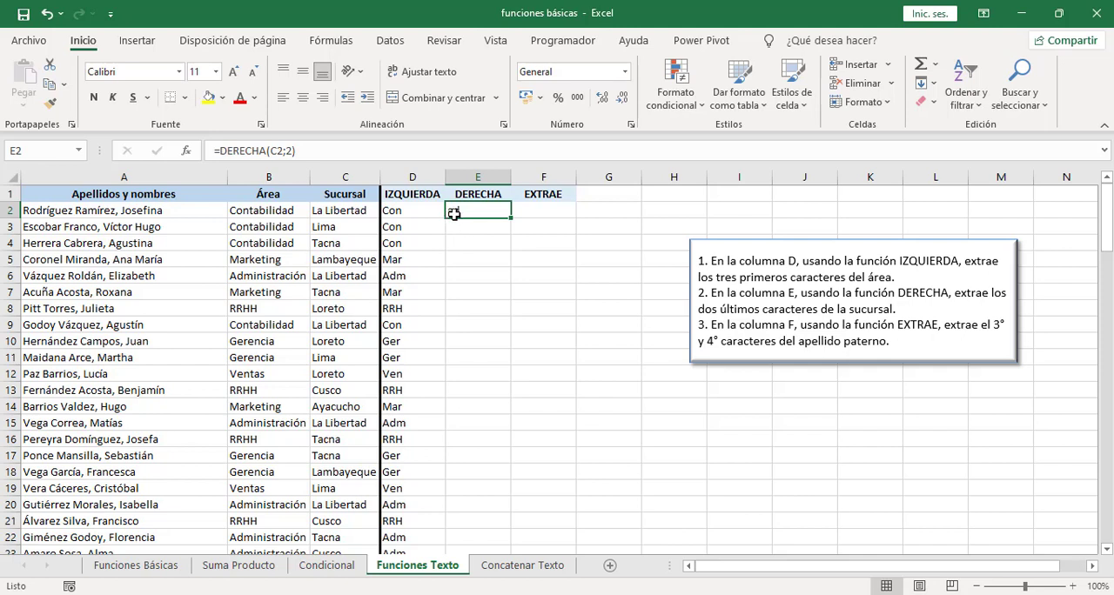
double_click(511, 217)
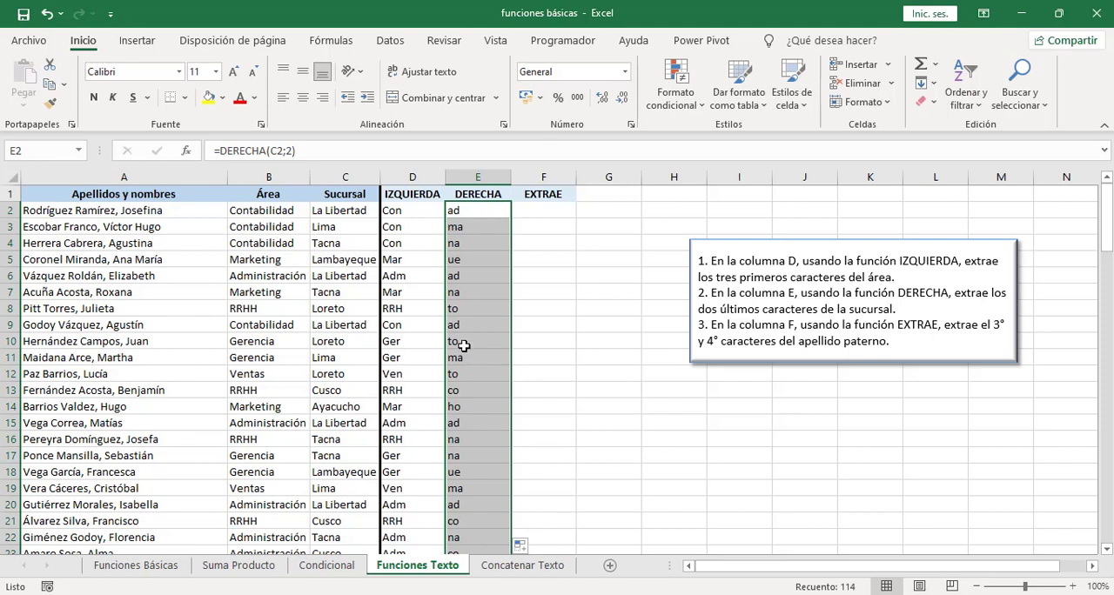
Step: Extract the third and fourth characters of the paternal surname in F2 with =EXTRAE(A2;3;2) and fill it down column F
left_click(541, 212)
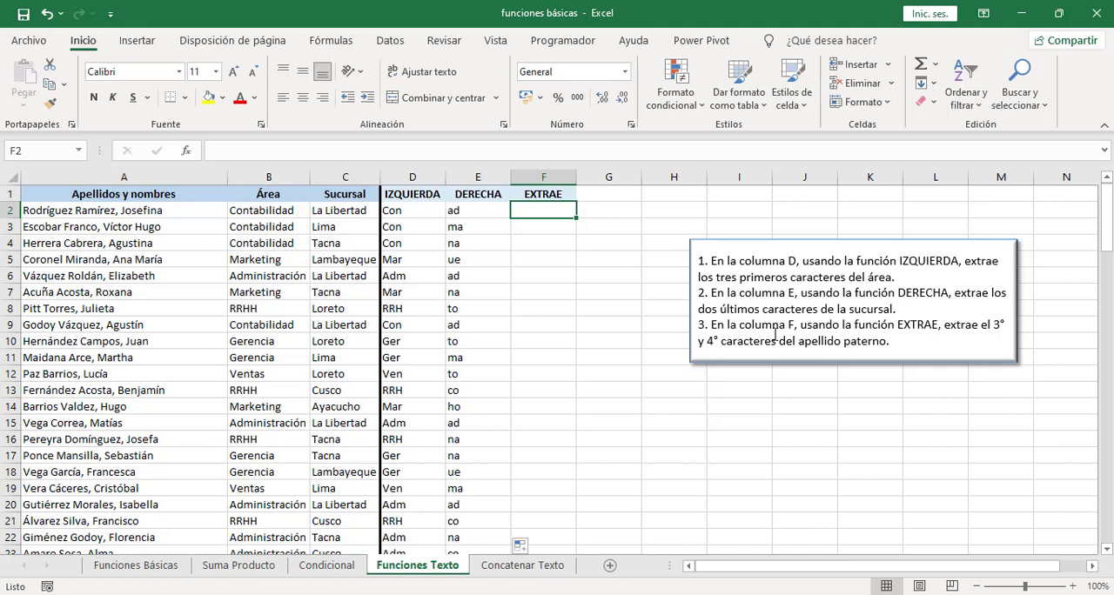
type("=")
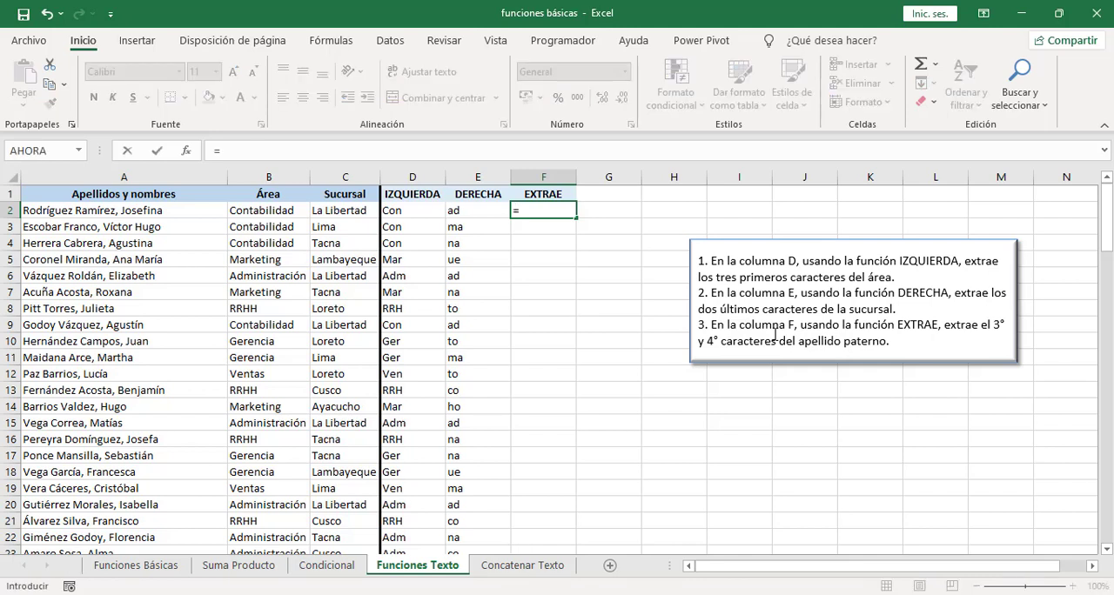
type("extra")
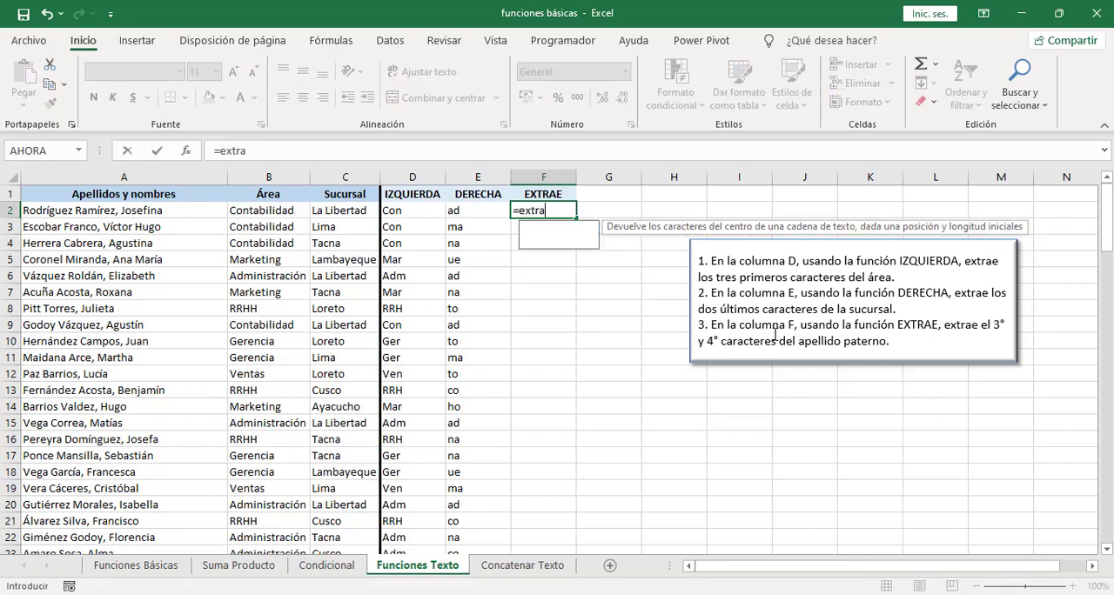
type("e(")
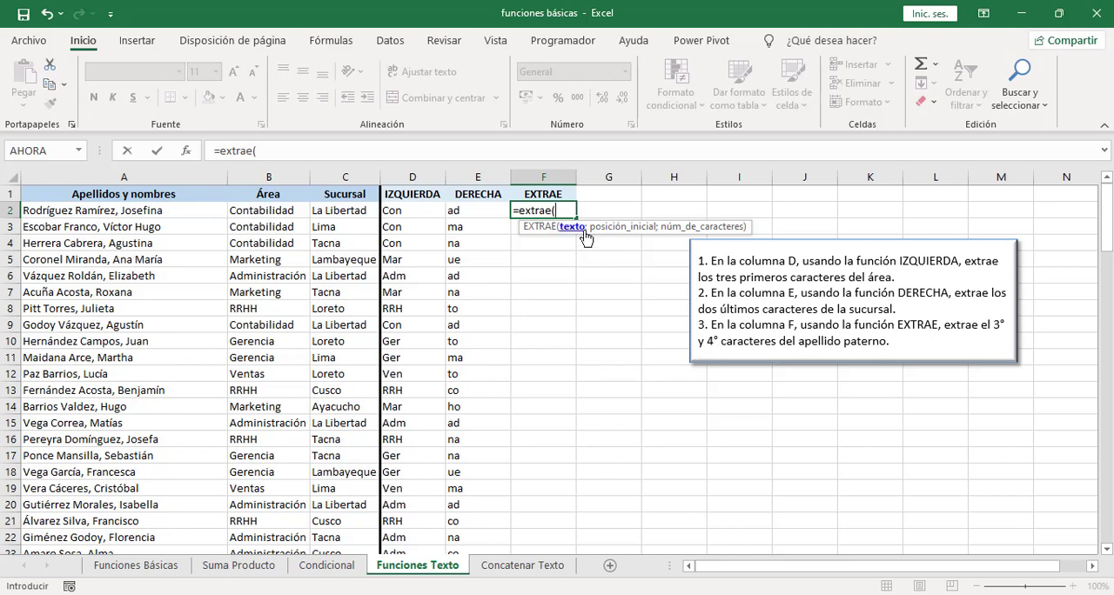
left_click(196, 213)
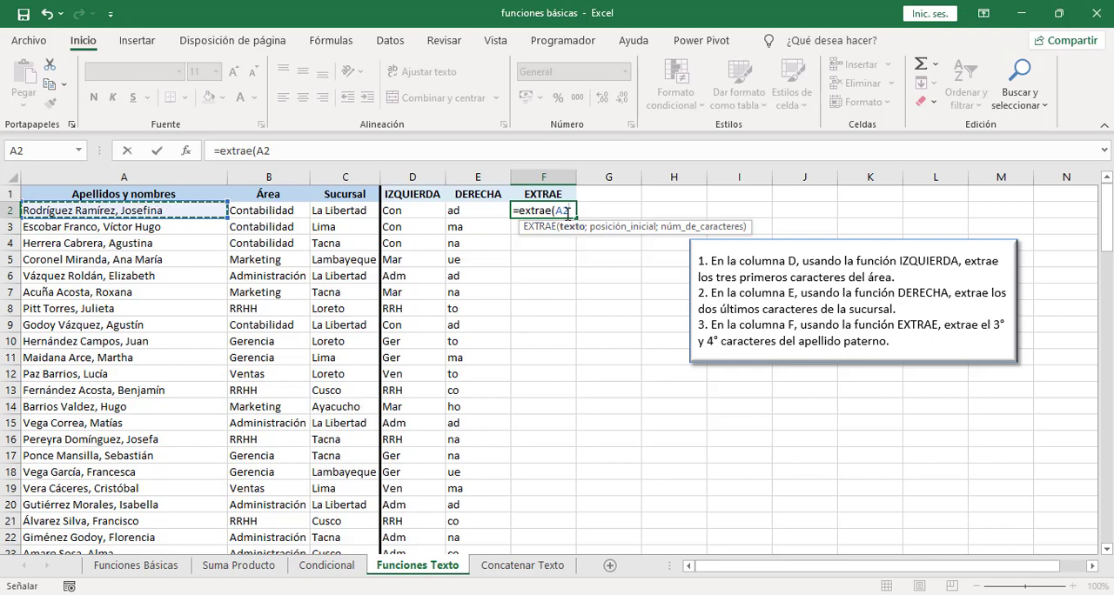
type(";")
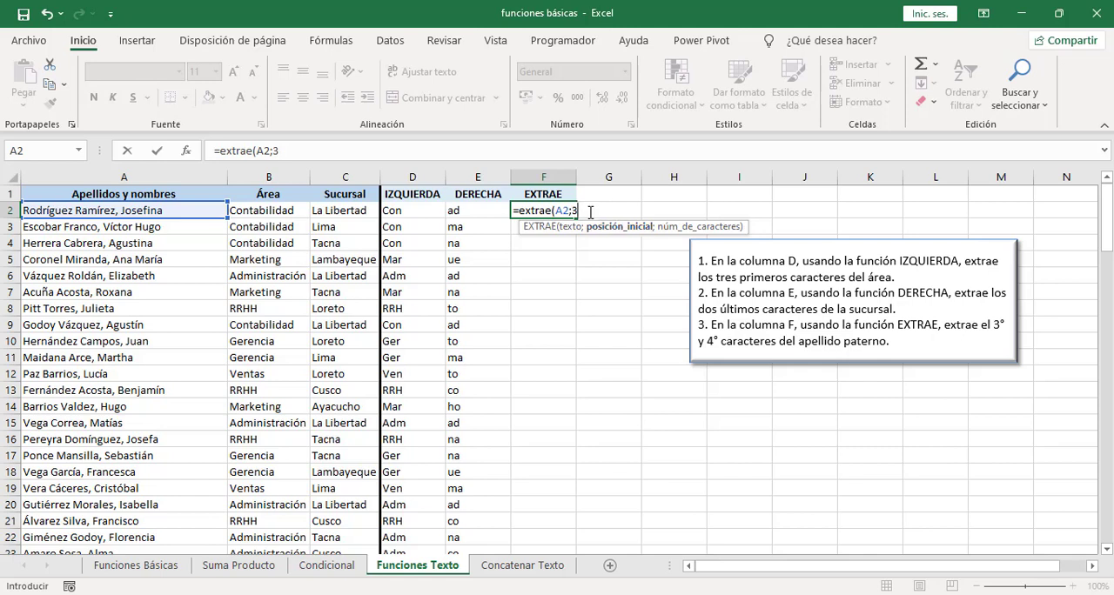
type("3;")
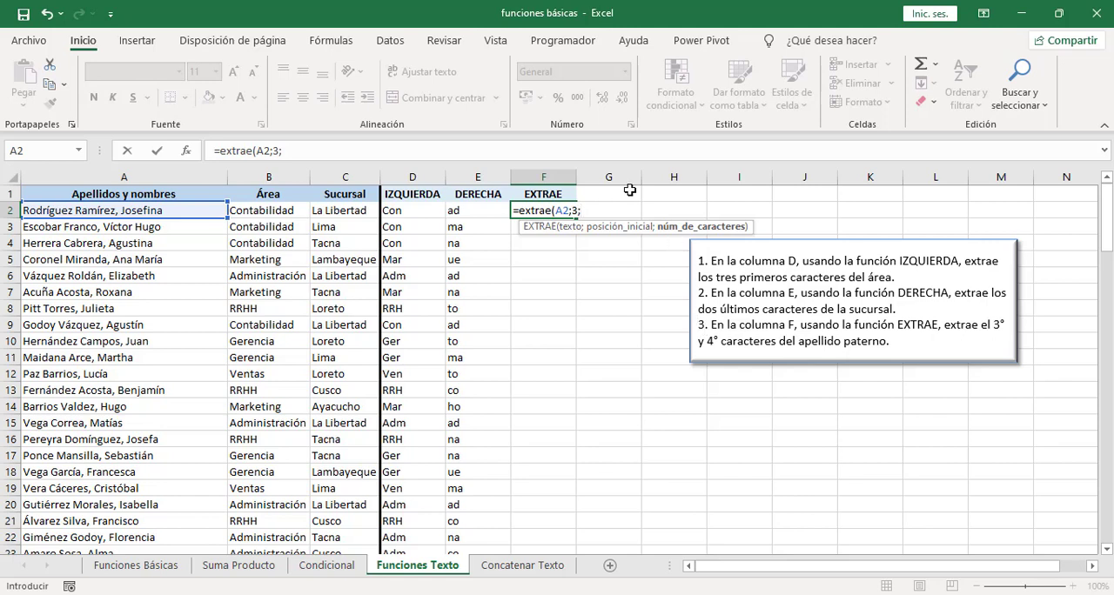
type("2)")
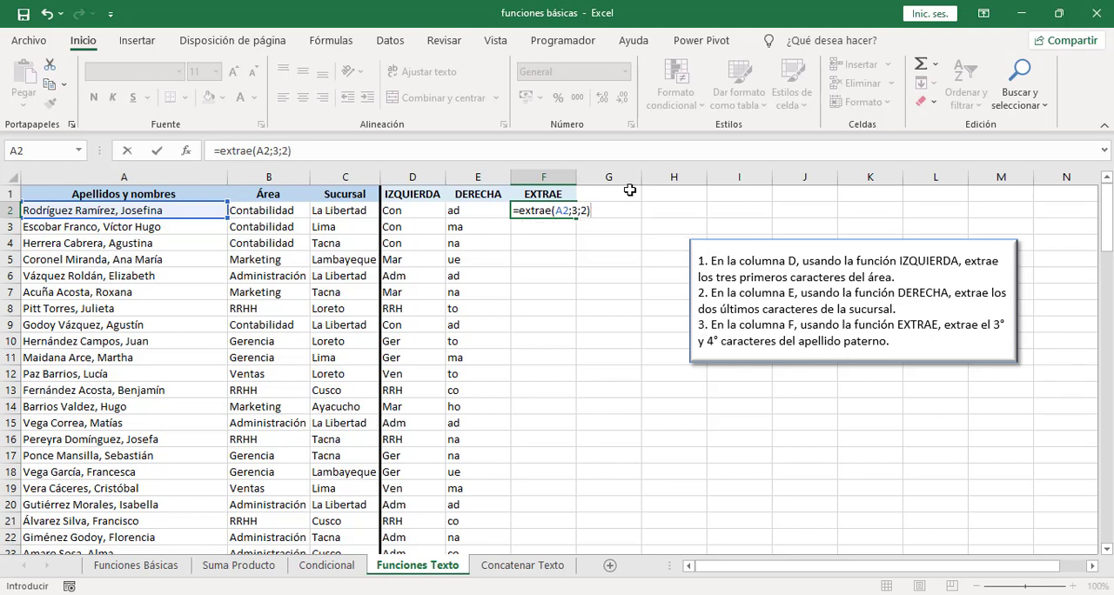
key("Return")
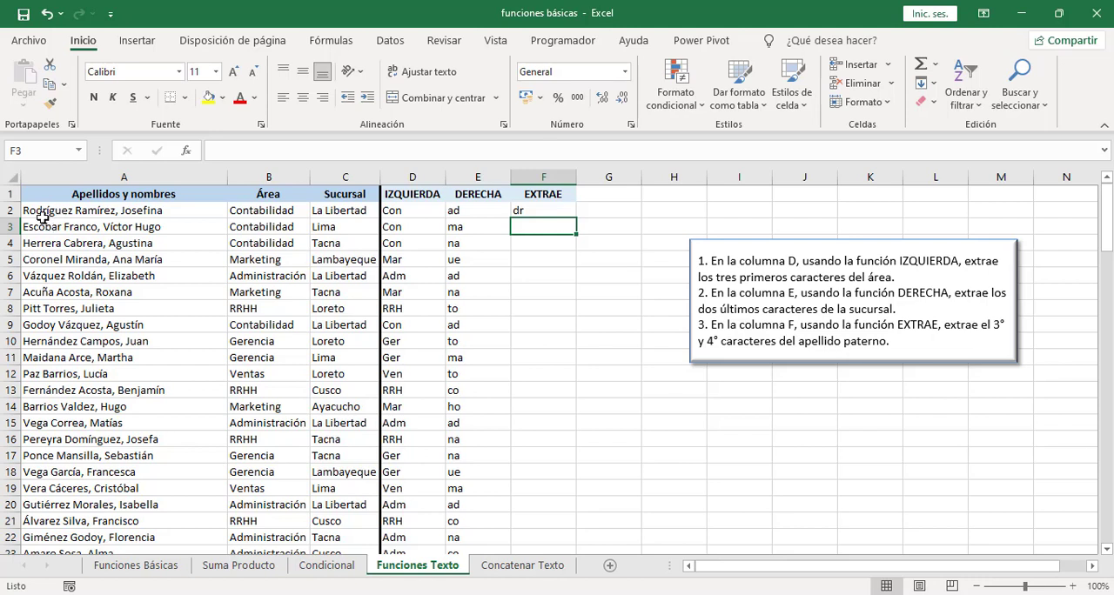
left_click(548, 212)
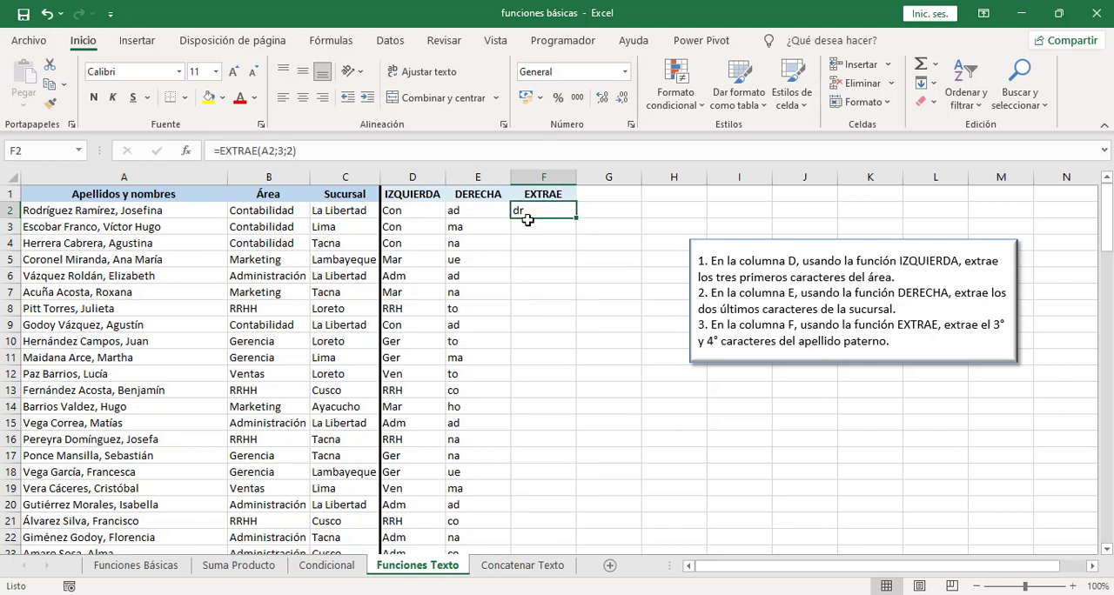
double_click(577, 219)
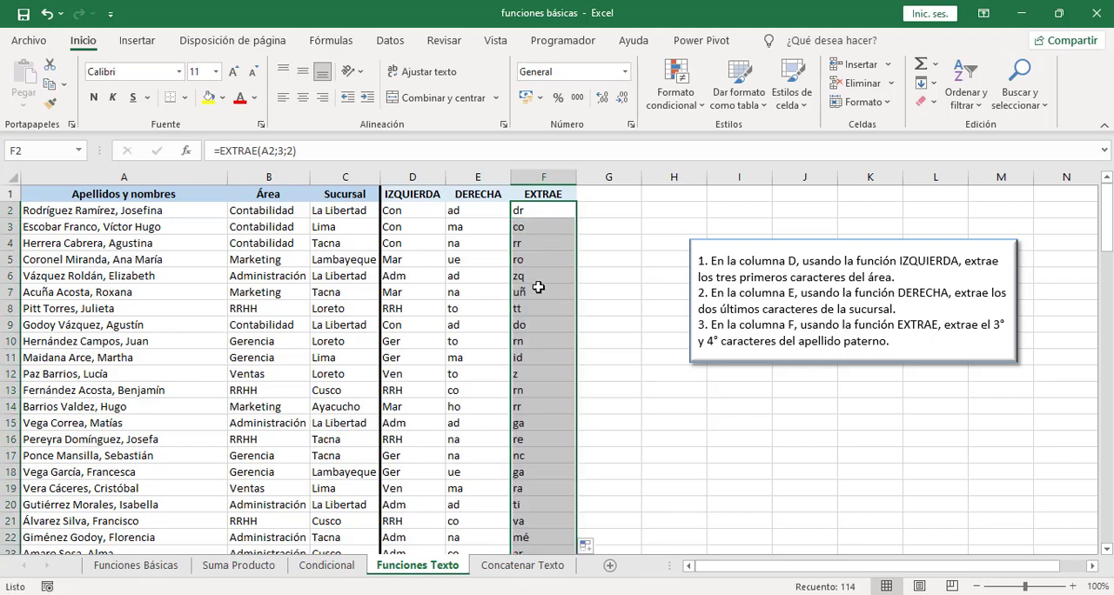
Step: On the Concatenar Texto sheet, join the first name and both surnames in N2 with =CONCAT(B2;C2;D2)
left_click(505, 571)
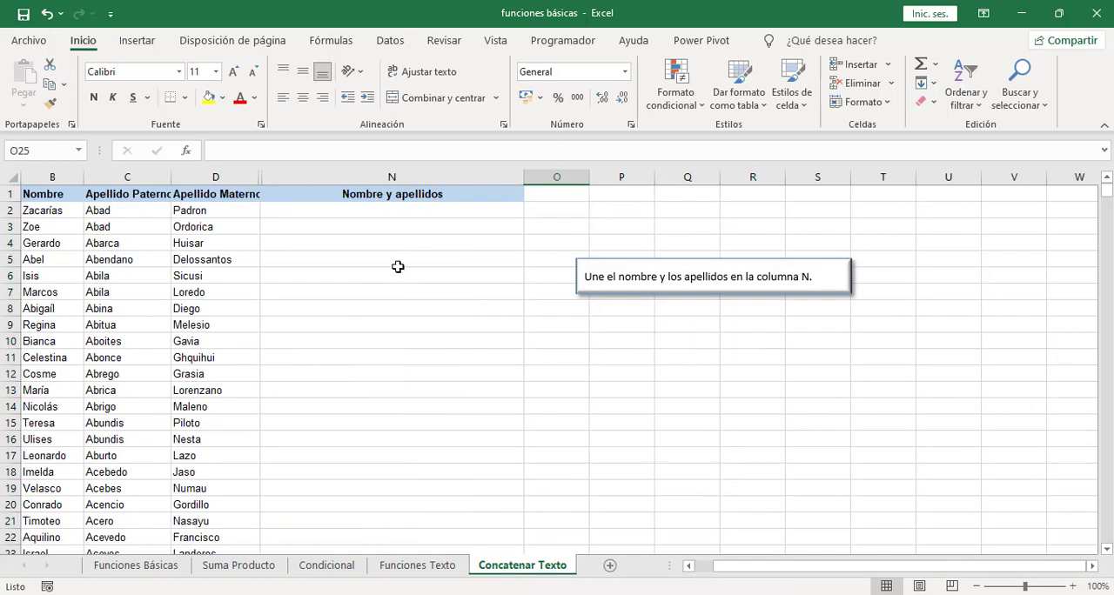
left_click(358, 211)
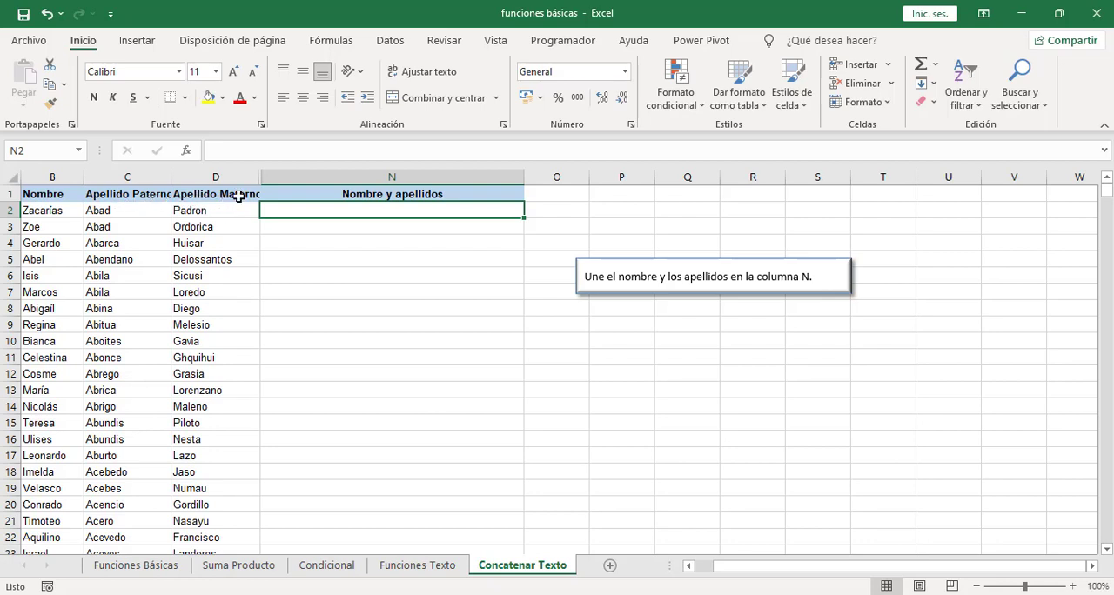
type("=")
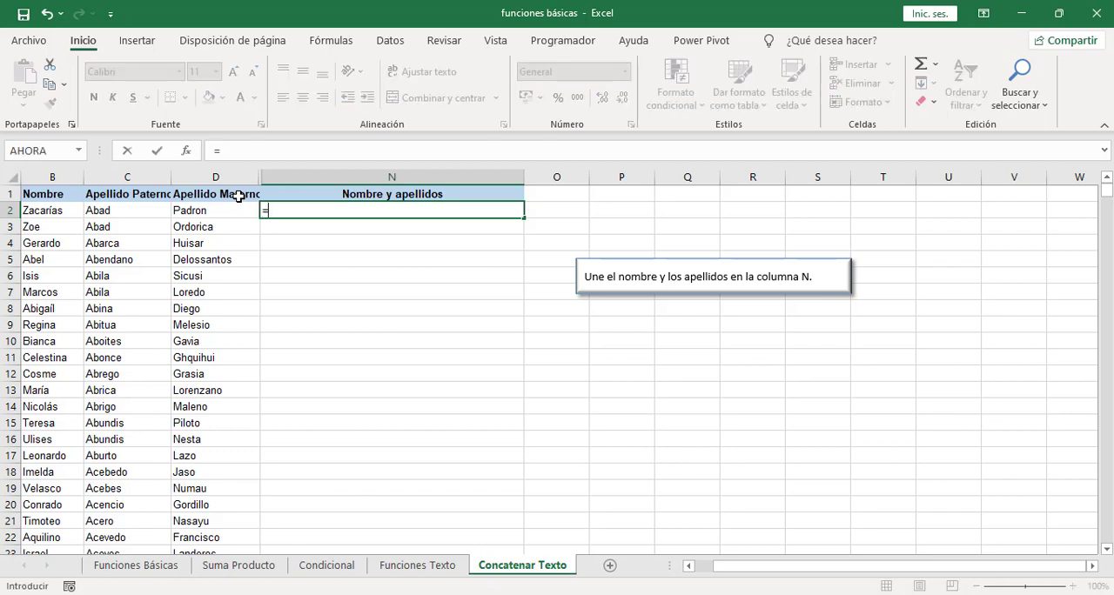
type("conca")
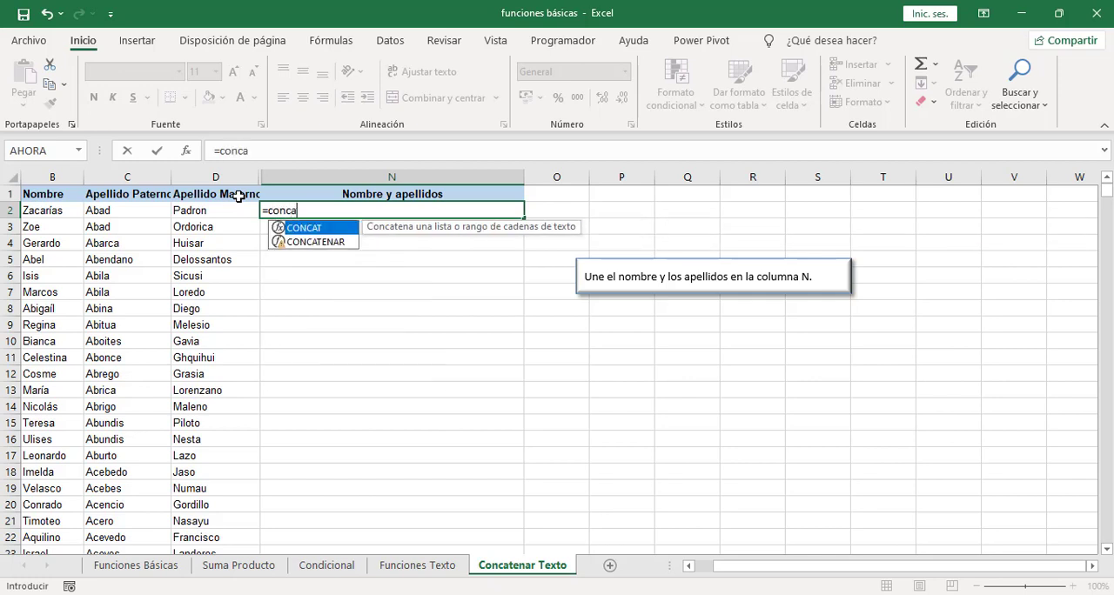
type("t(")
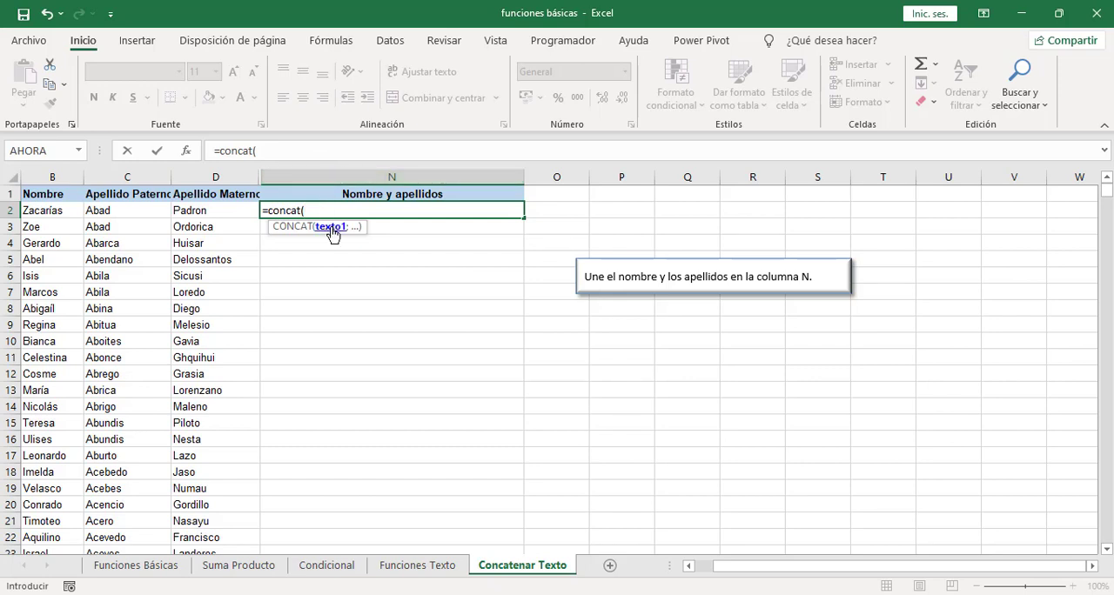
left_click(50, 211)
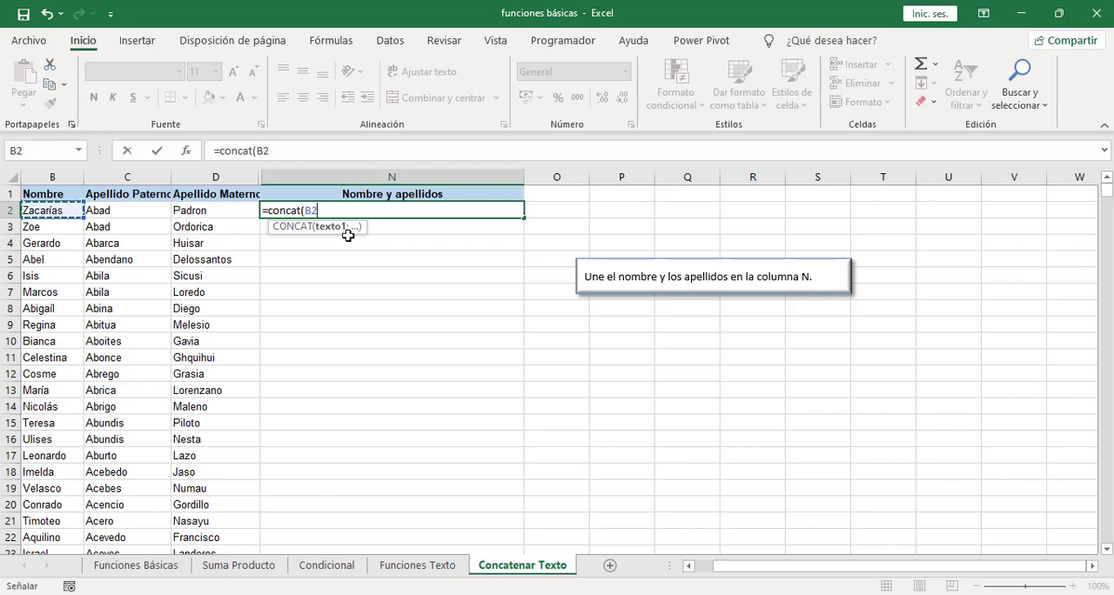
type("L")
key("BackSpace")
type(";")
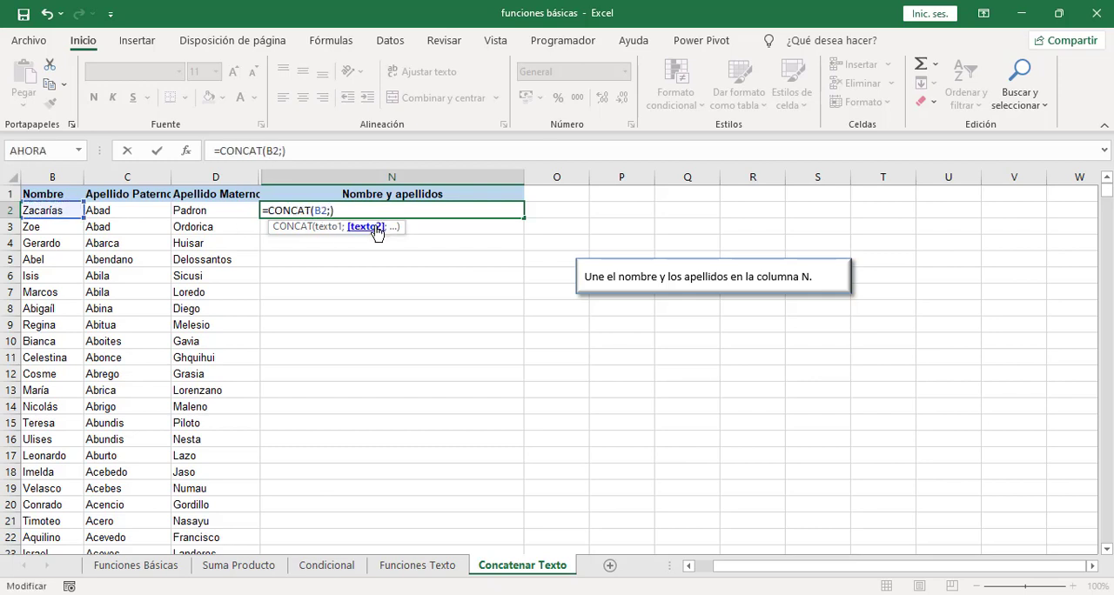
left_click(121, 209)
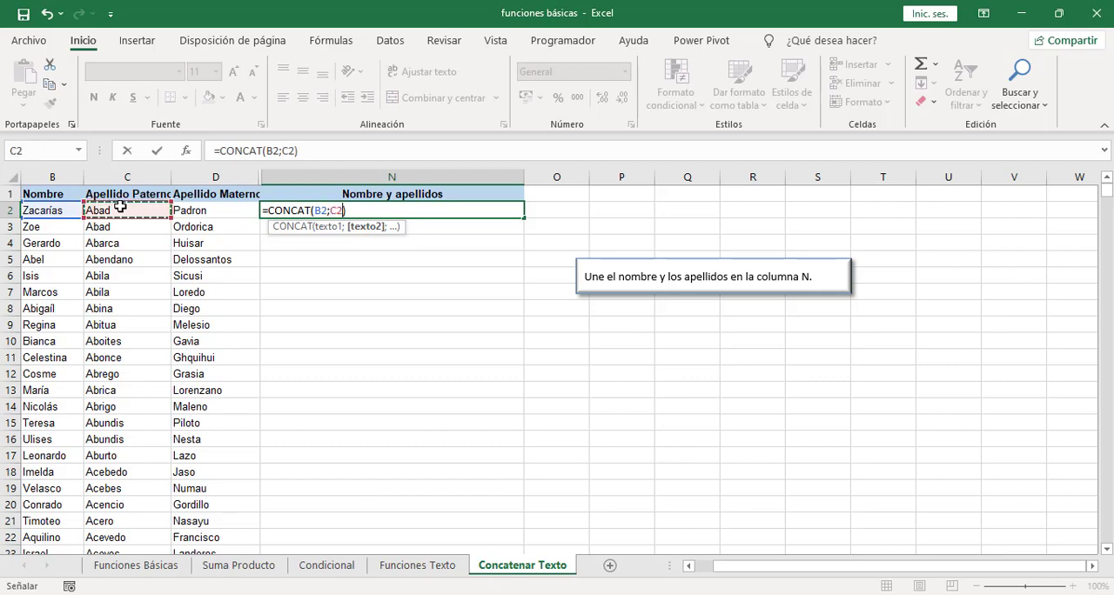
type(";")
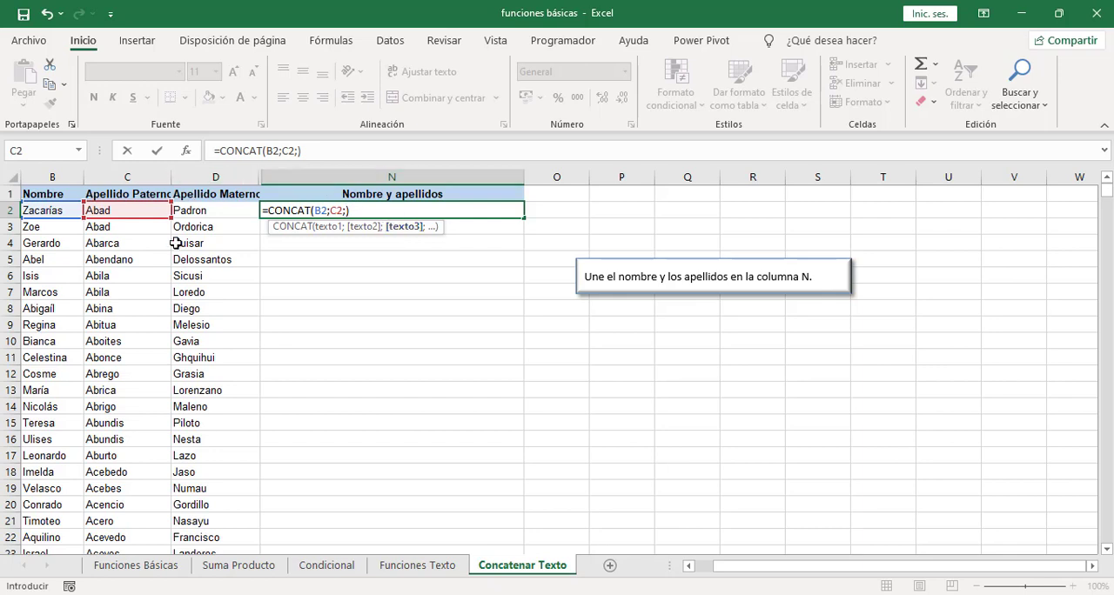
left_click(201, 209)
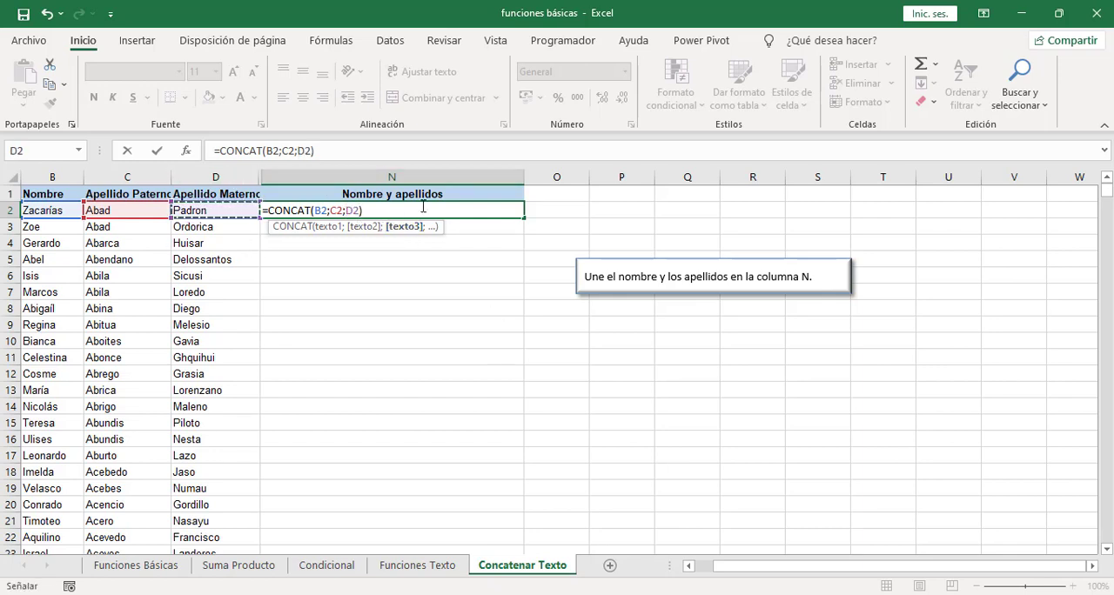
key("Return")
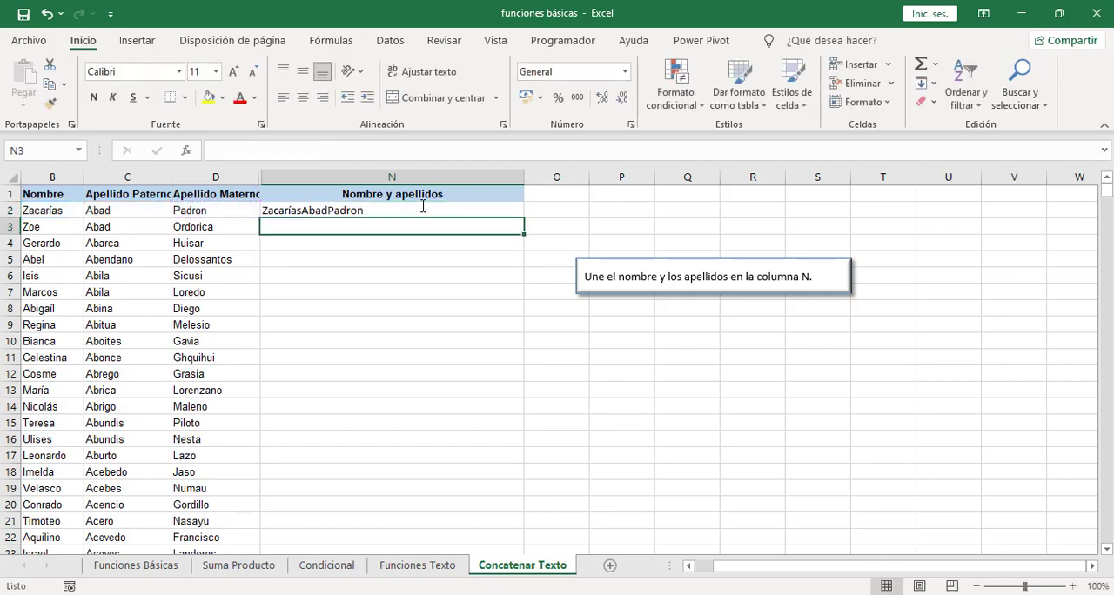
Step: Edit the N2 formula to put a space between the first name and each surname: =CONCAT(B2;" ";C2;" ";D2)
left_click(422, 209)
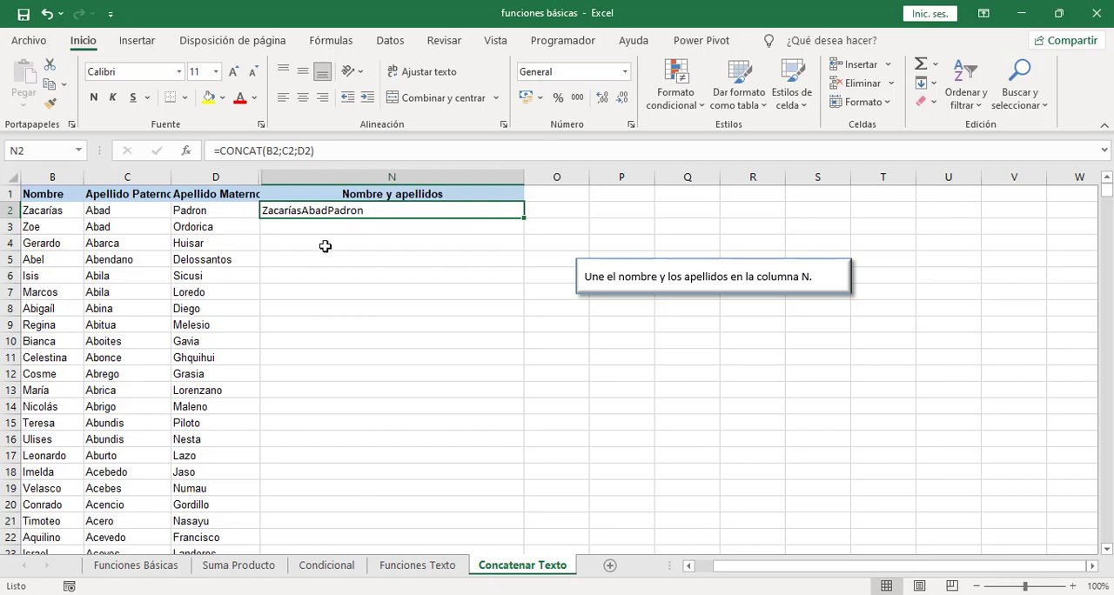
double_click(345, 211)
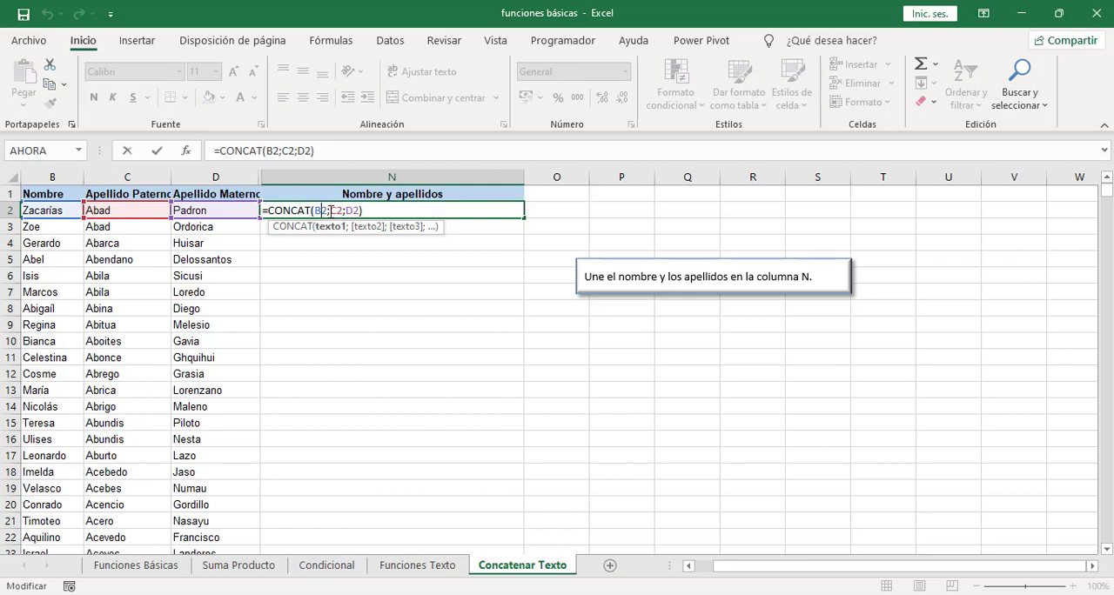
left_click(330, 211)
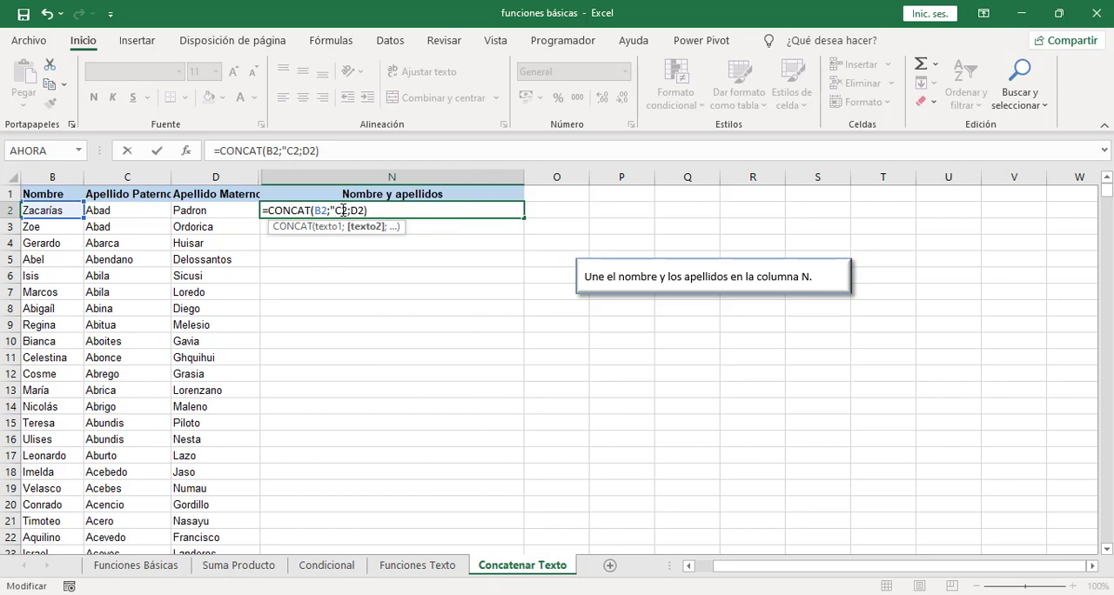
type("\";")
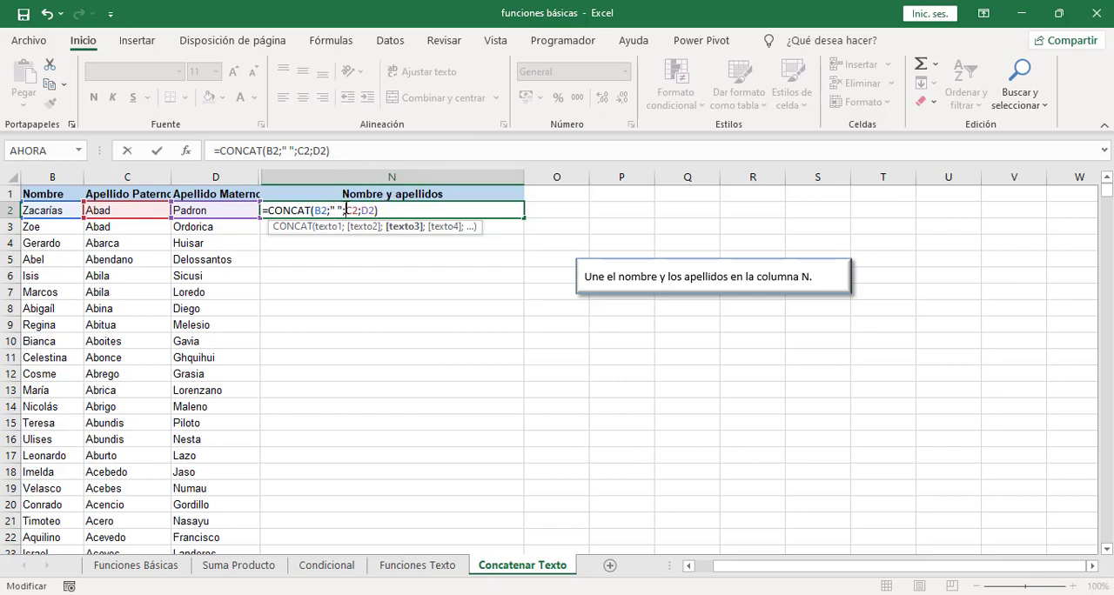
left_click(362, 210)
type("\"")
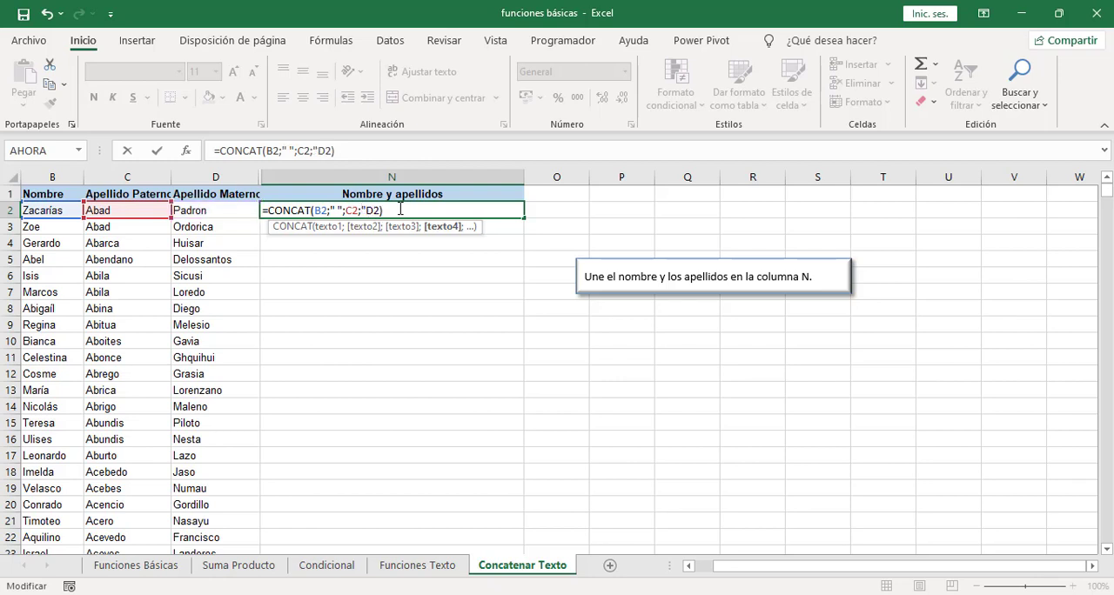
type(" \";")
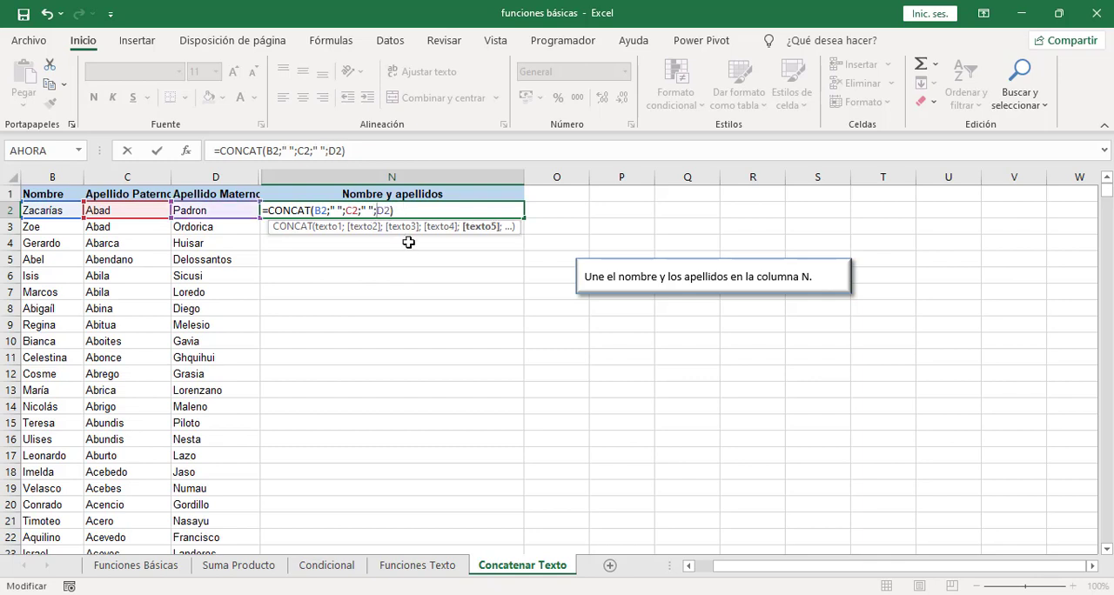
Step: Review the five text arguments of the CONCAT formula in N2 one by one, from texto1 to texto5
left_click(320, 233)
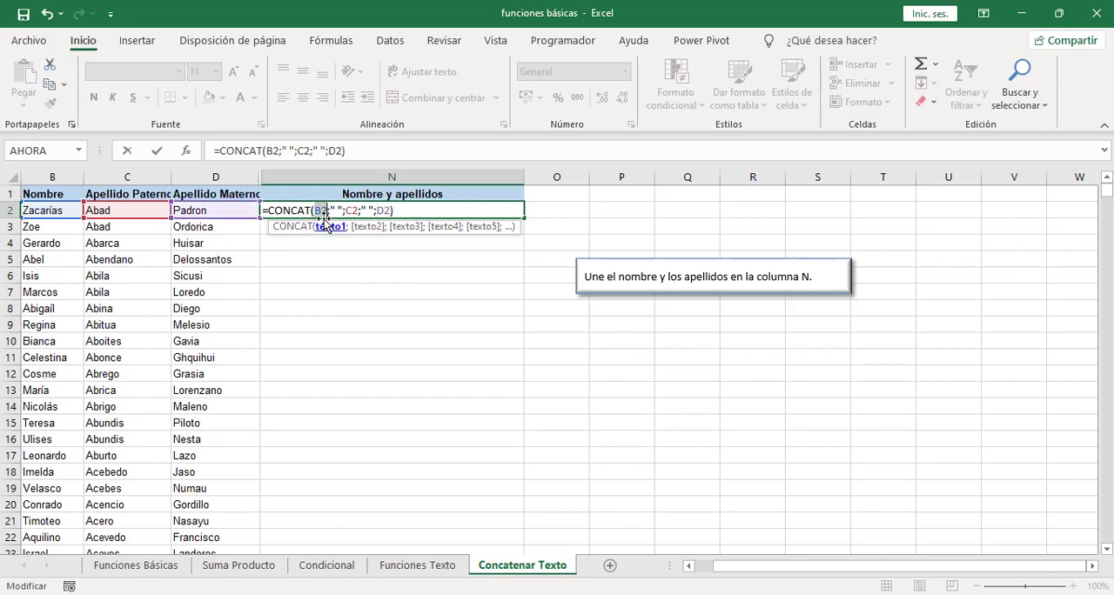
left_click(360, 228)
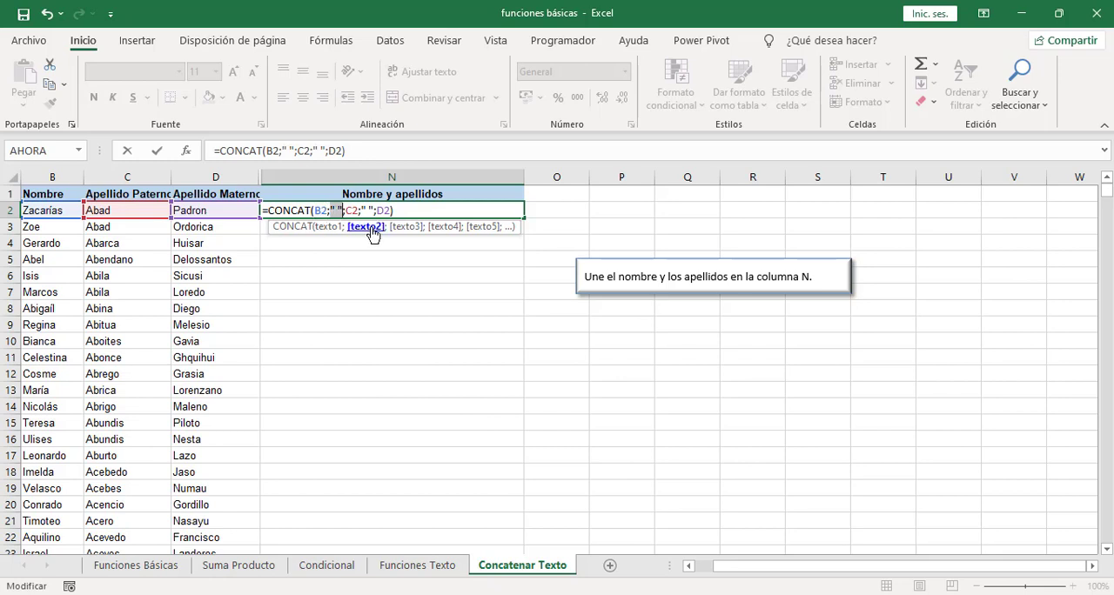
left_click(406, 230)
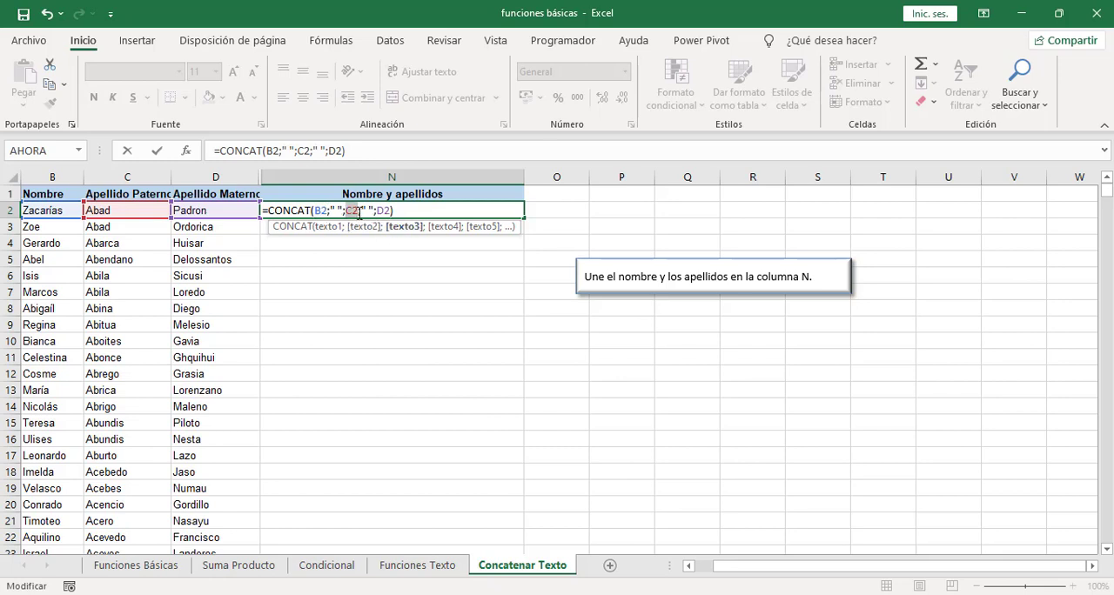
left_click(448, 228)
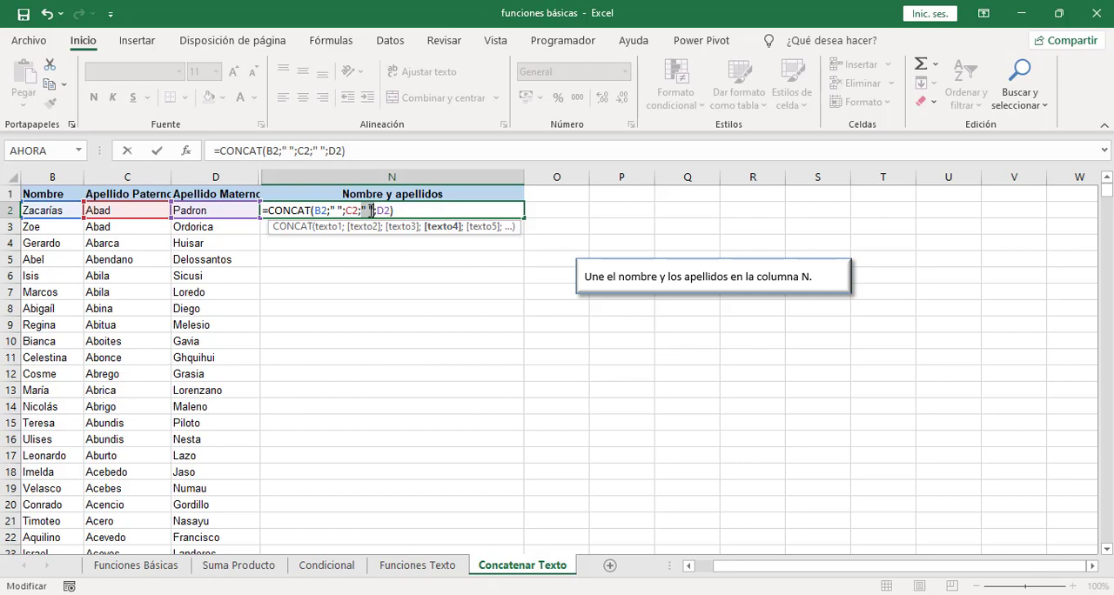
left_click(483, 228)
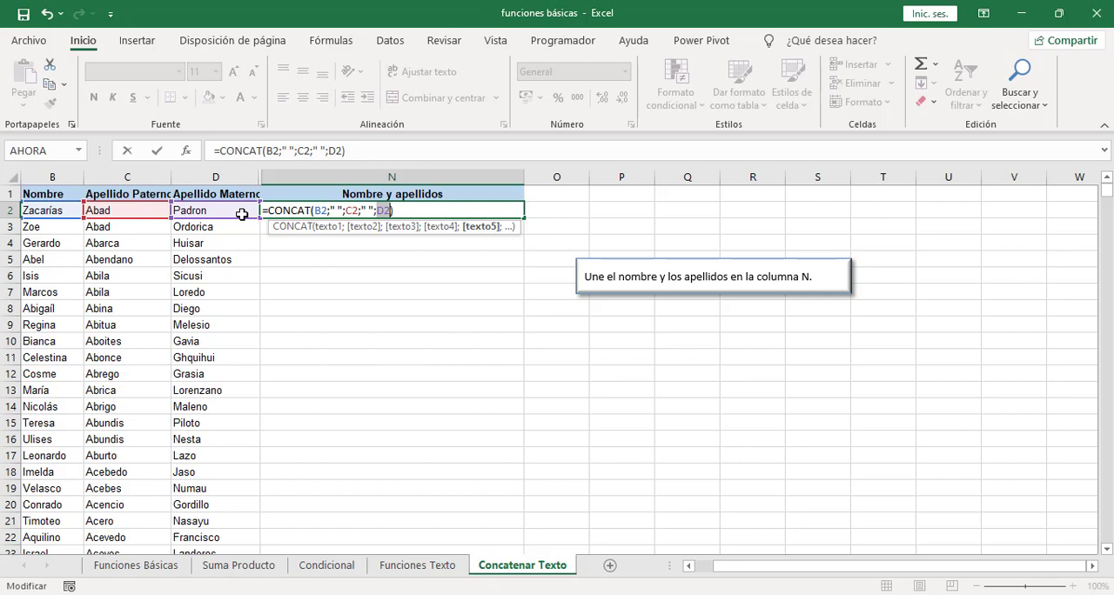
Step: Confirm the edited CONCAT formula in N2 and fill it down column N for all the records
key("Return")
left_click(348, 216)
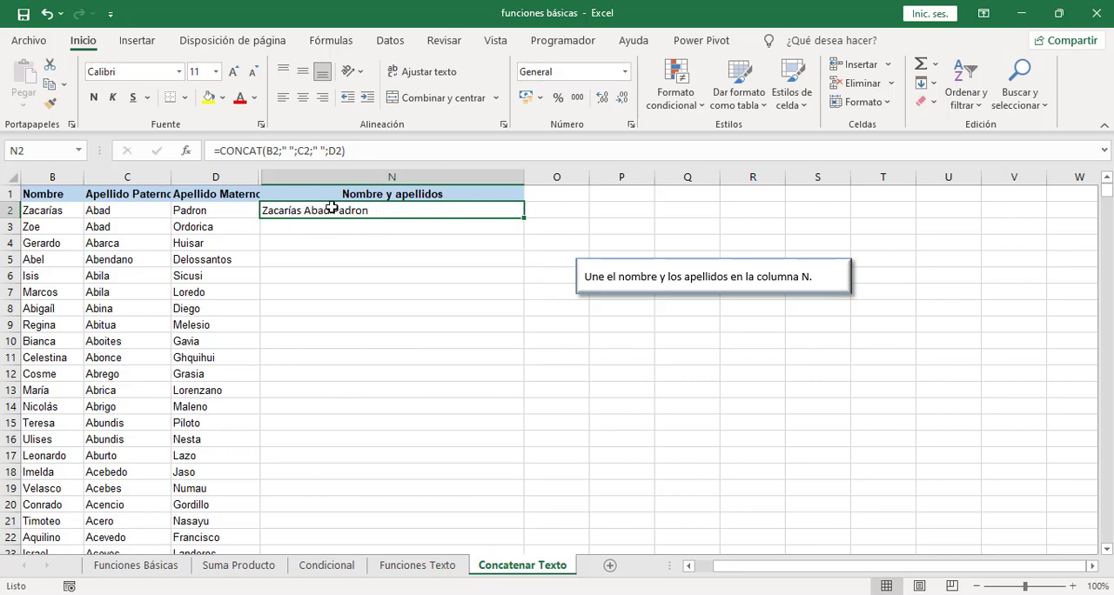
double_click(525, 220)
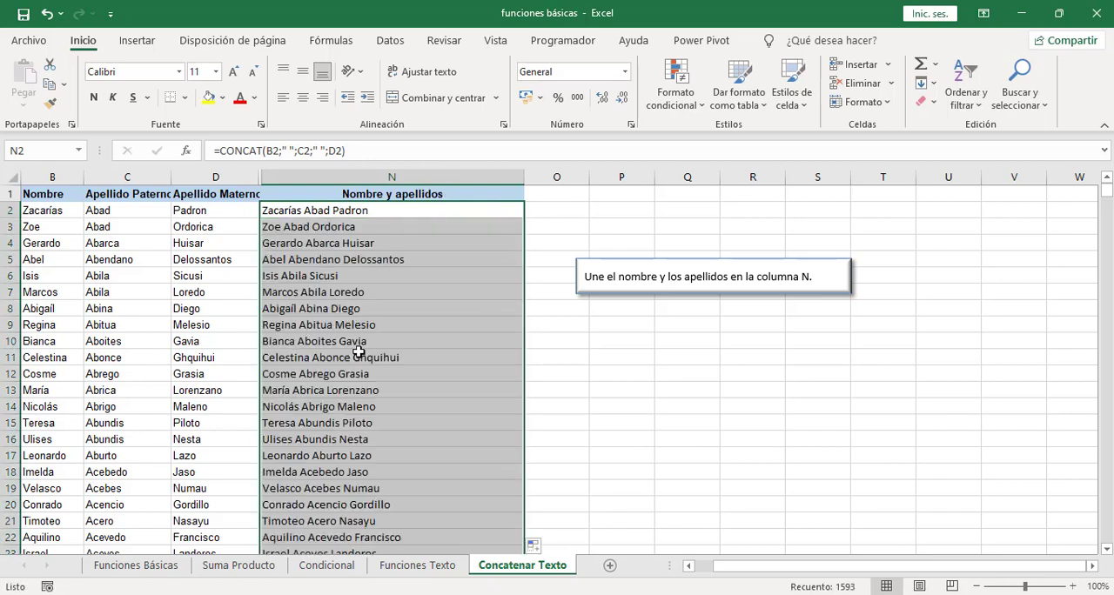